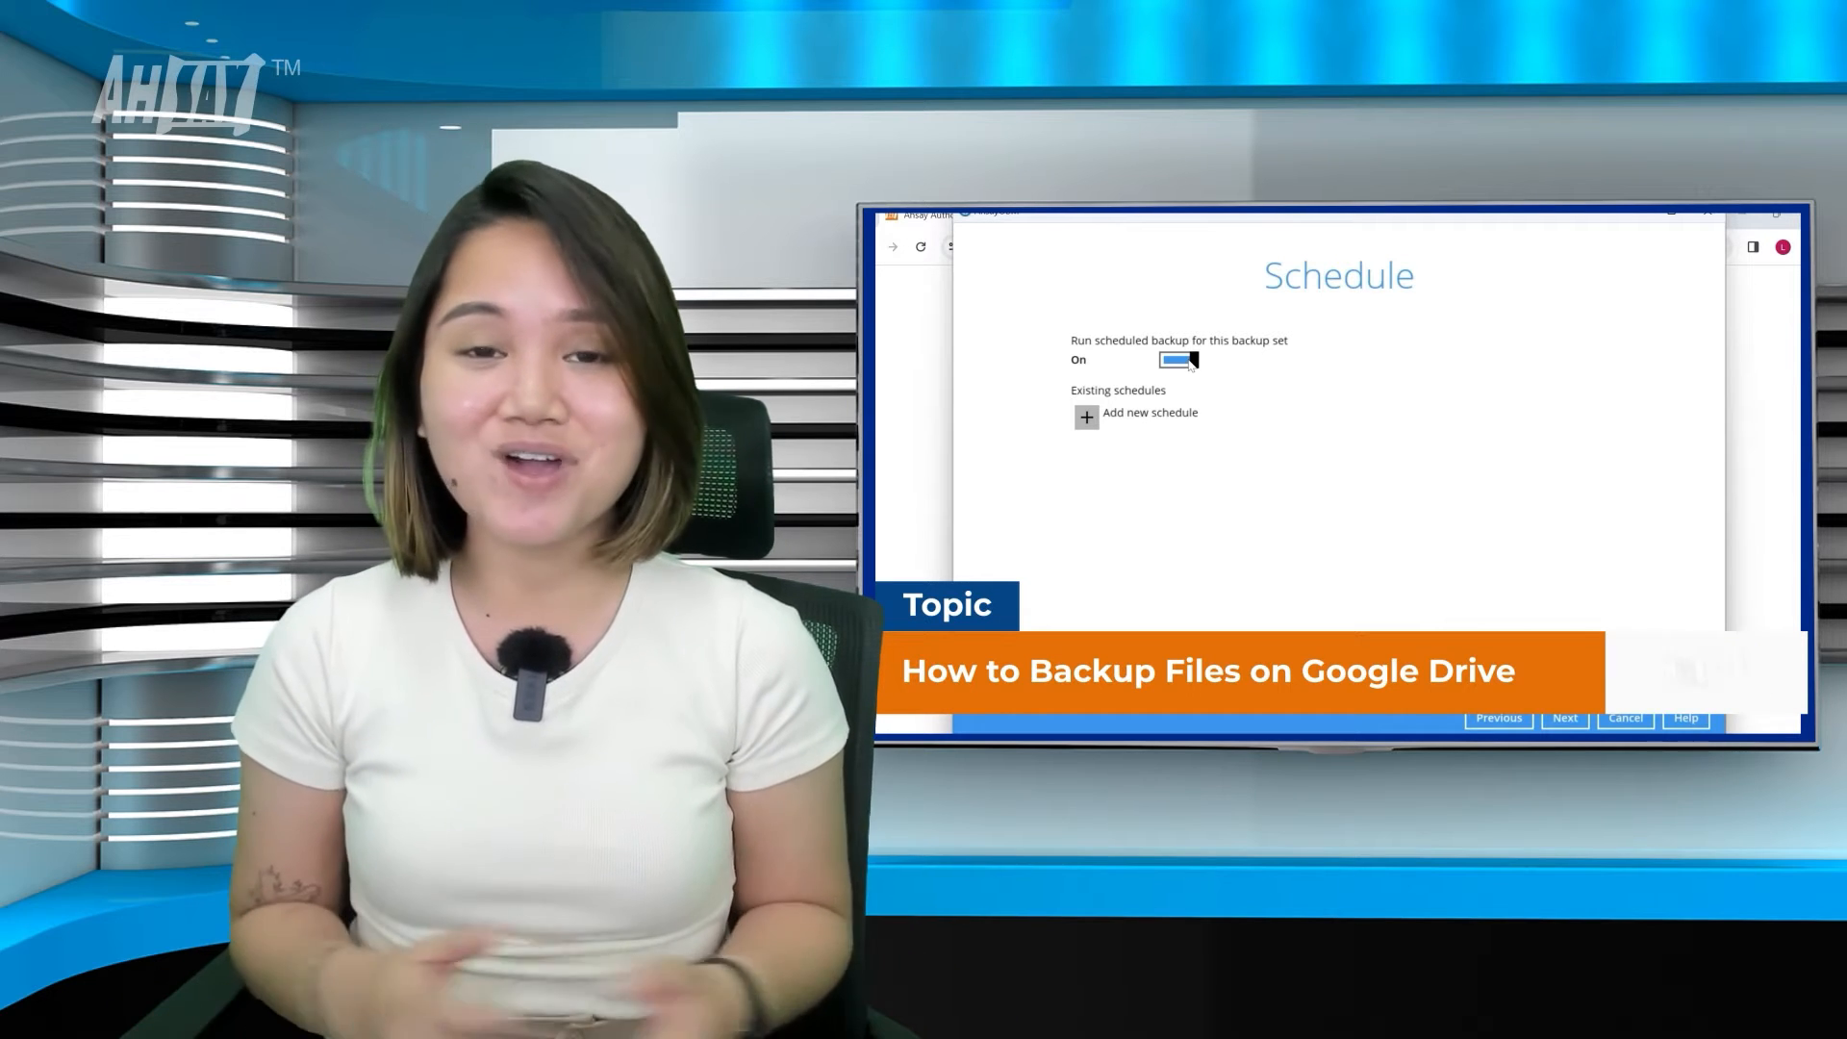
Set up a Daily backup schedule starting at 18:00 that repeats at an interval.
click(1087, 418)
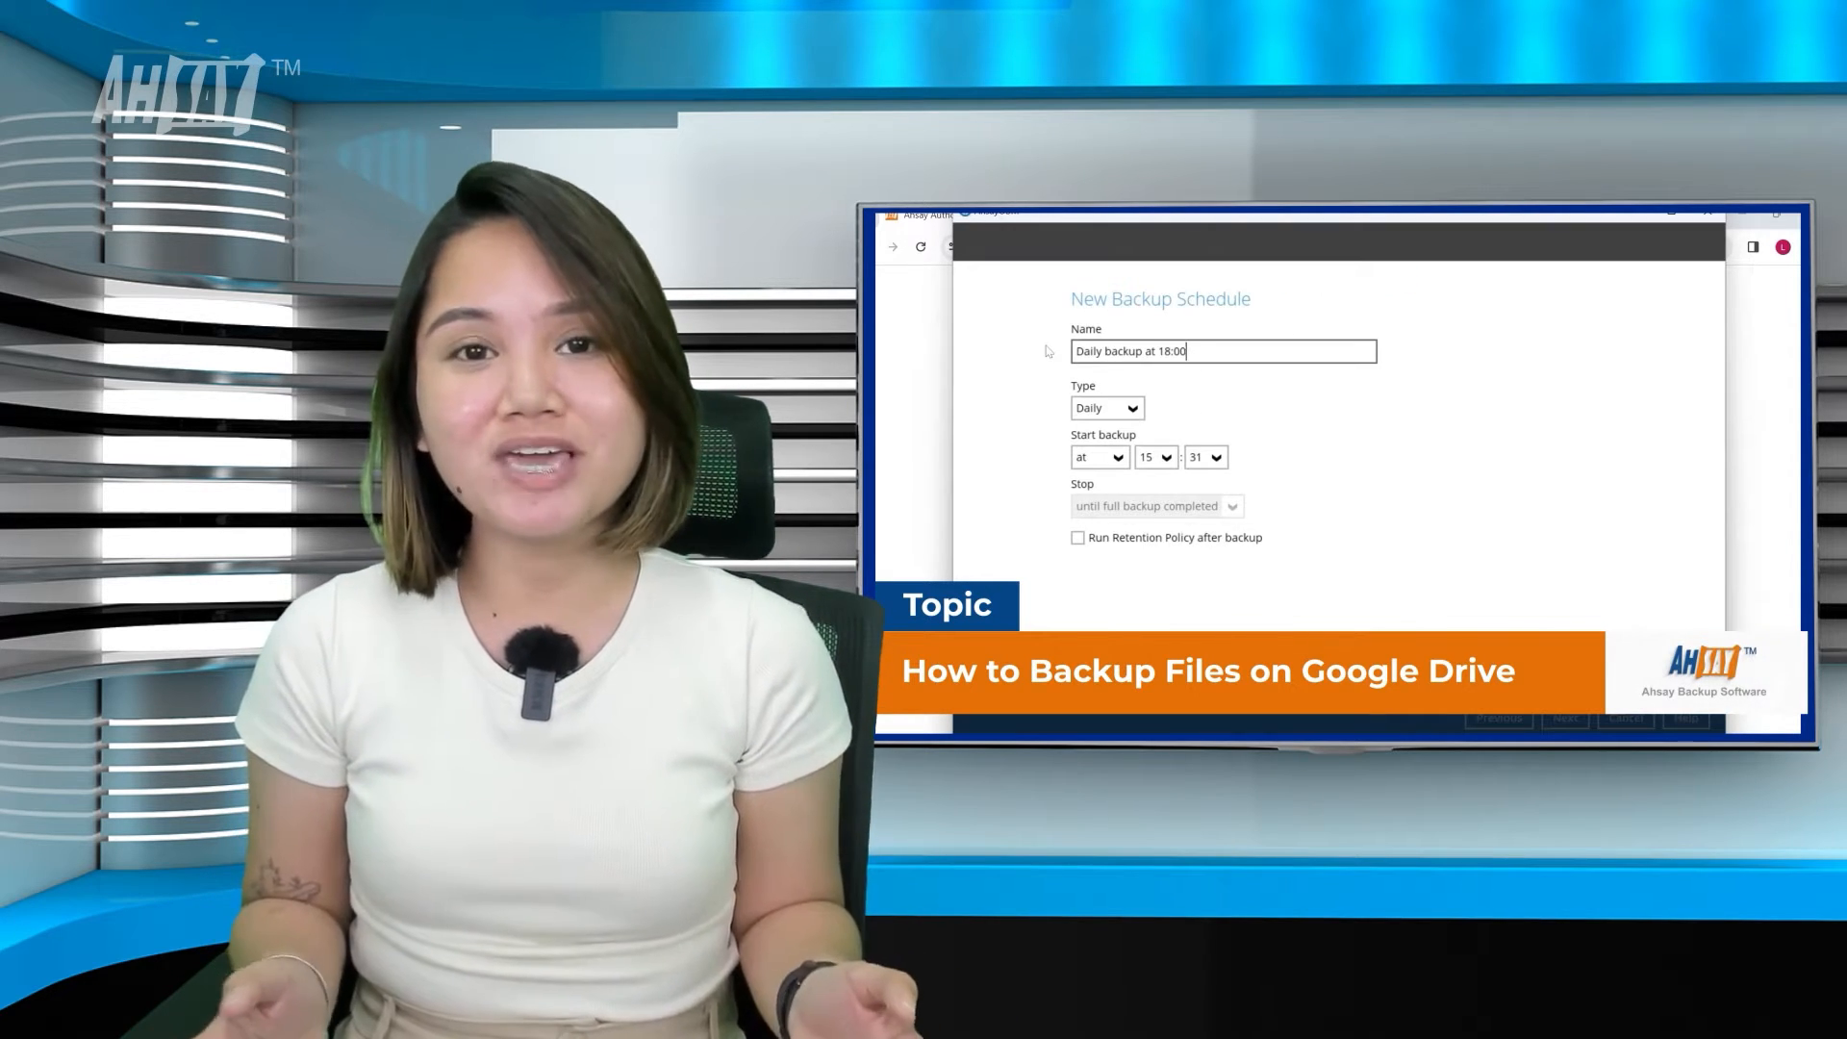
click(1120, 409)
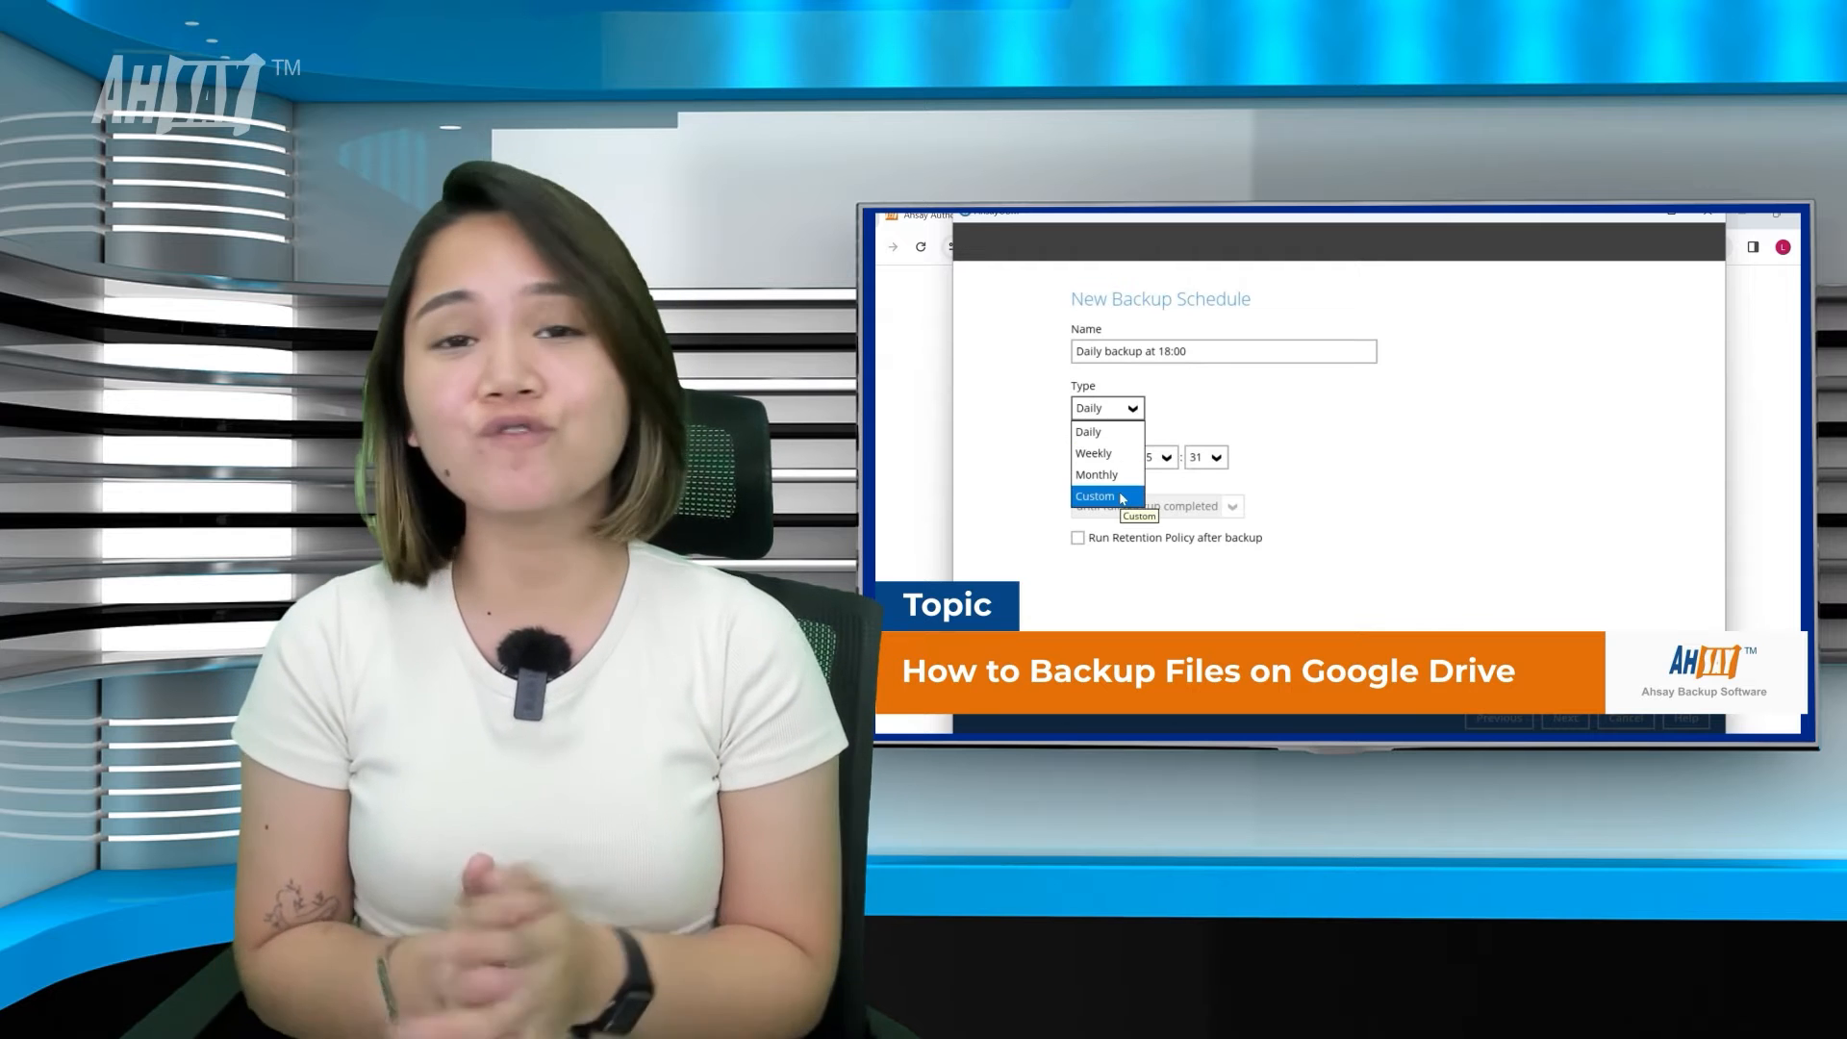
click(1106, 431)
click(1157, 457)
click(1146, 545)
click(1206, 457)
click(1193, 483)
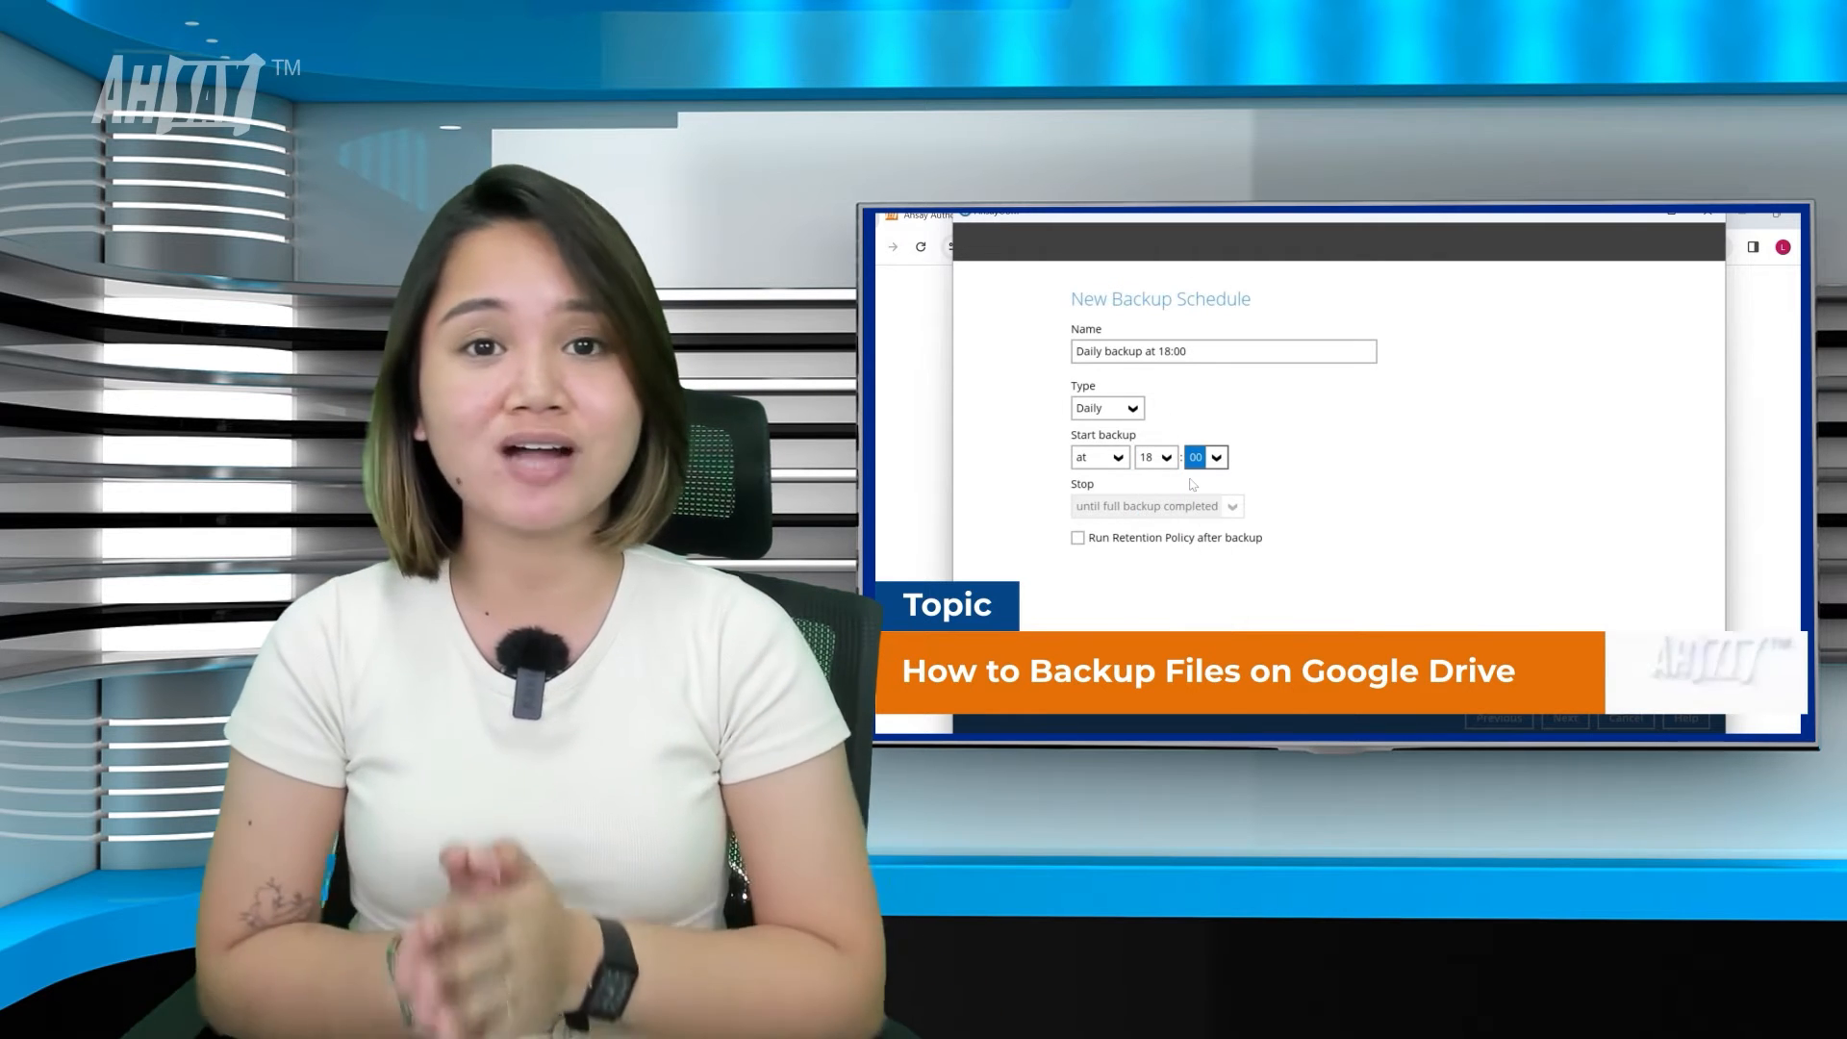
click(1106, 457)
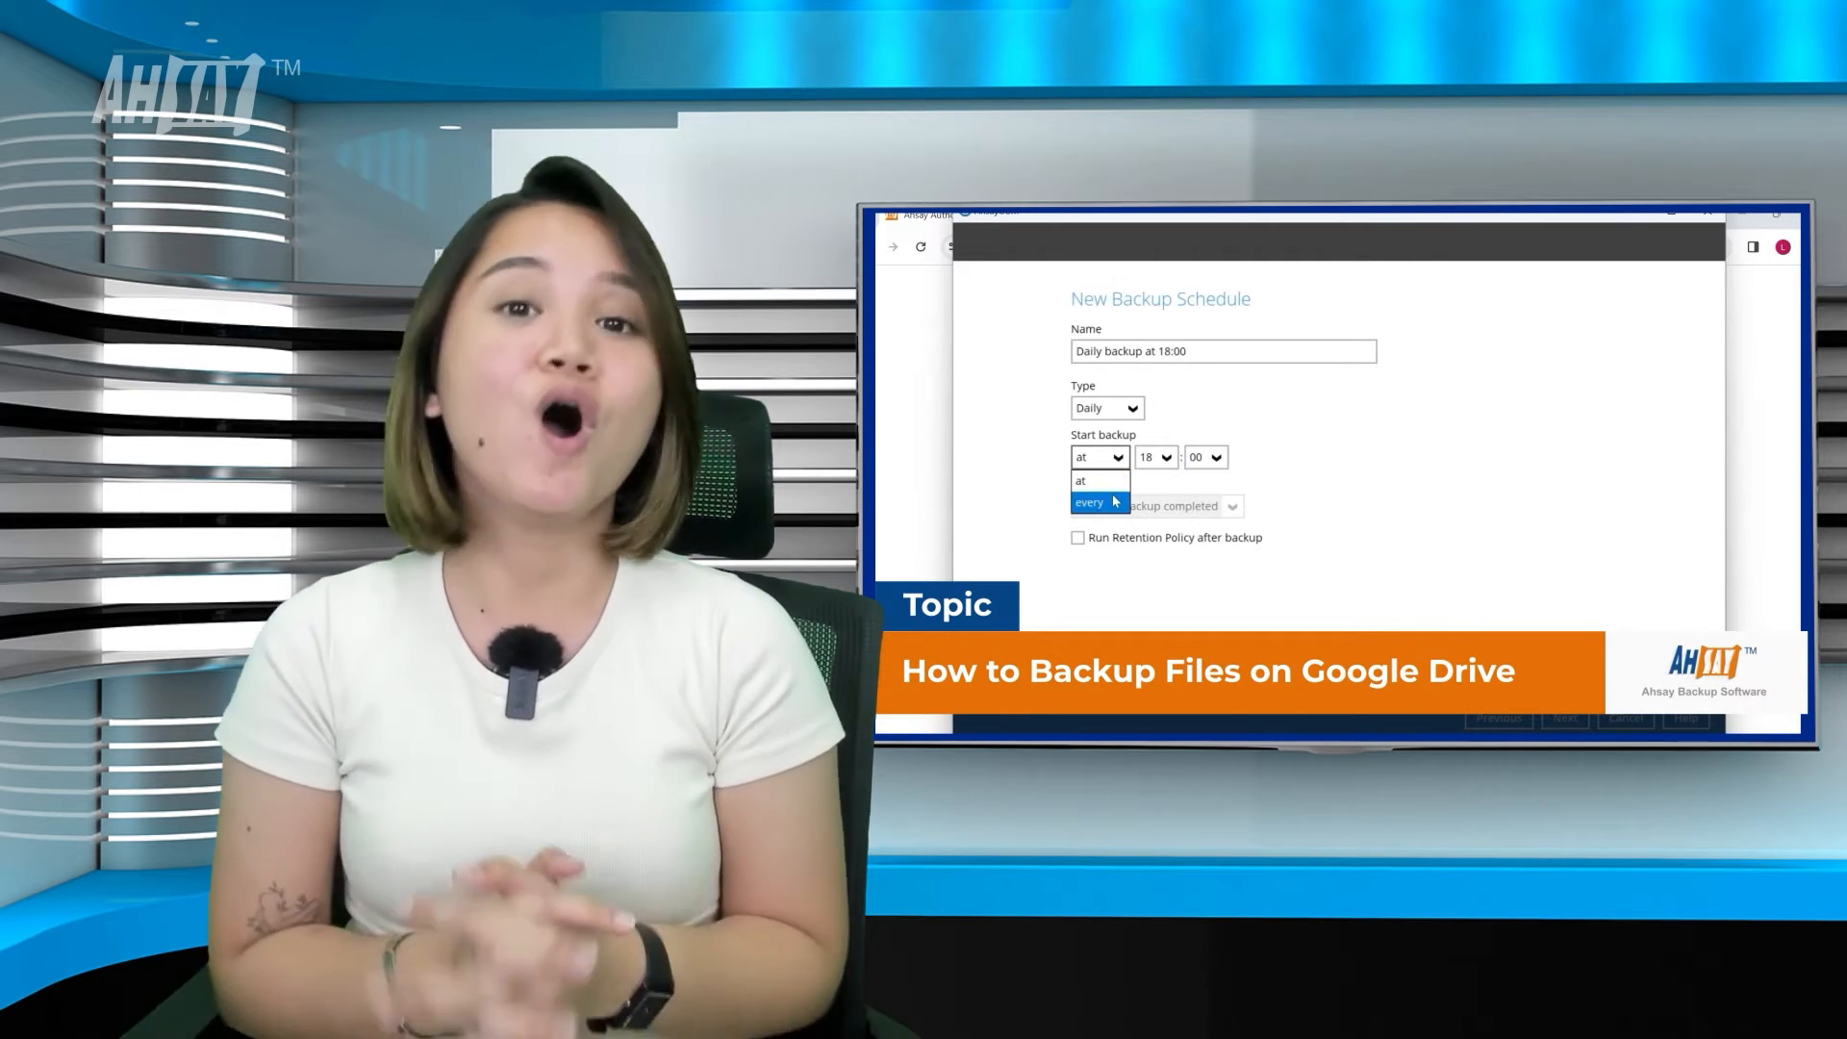
click(1107, 495)
click(1179, 458)
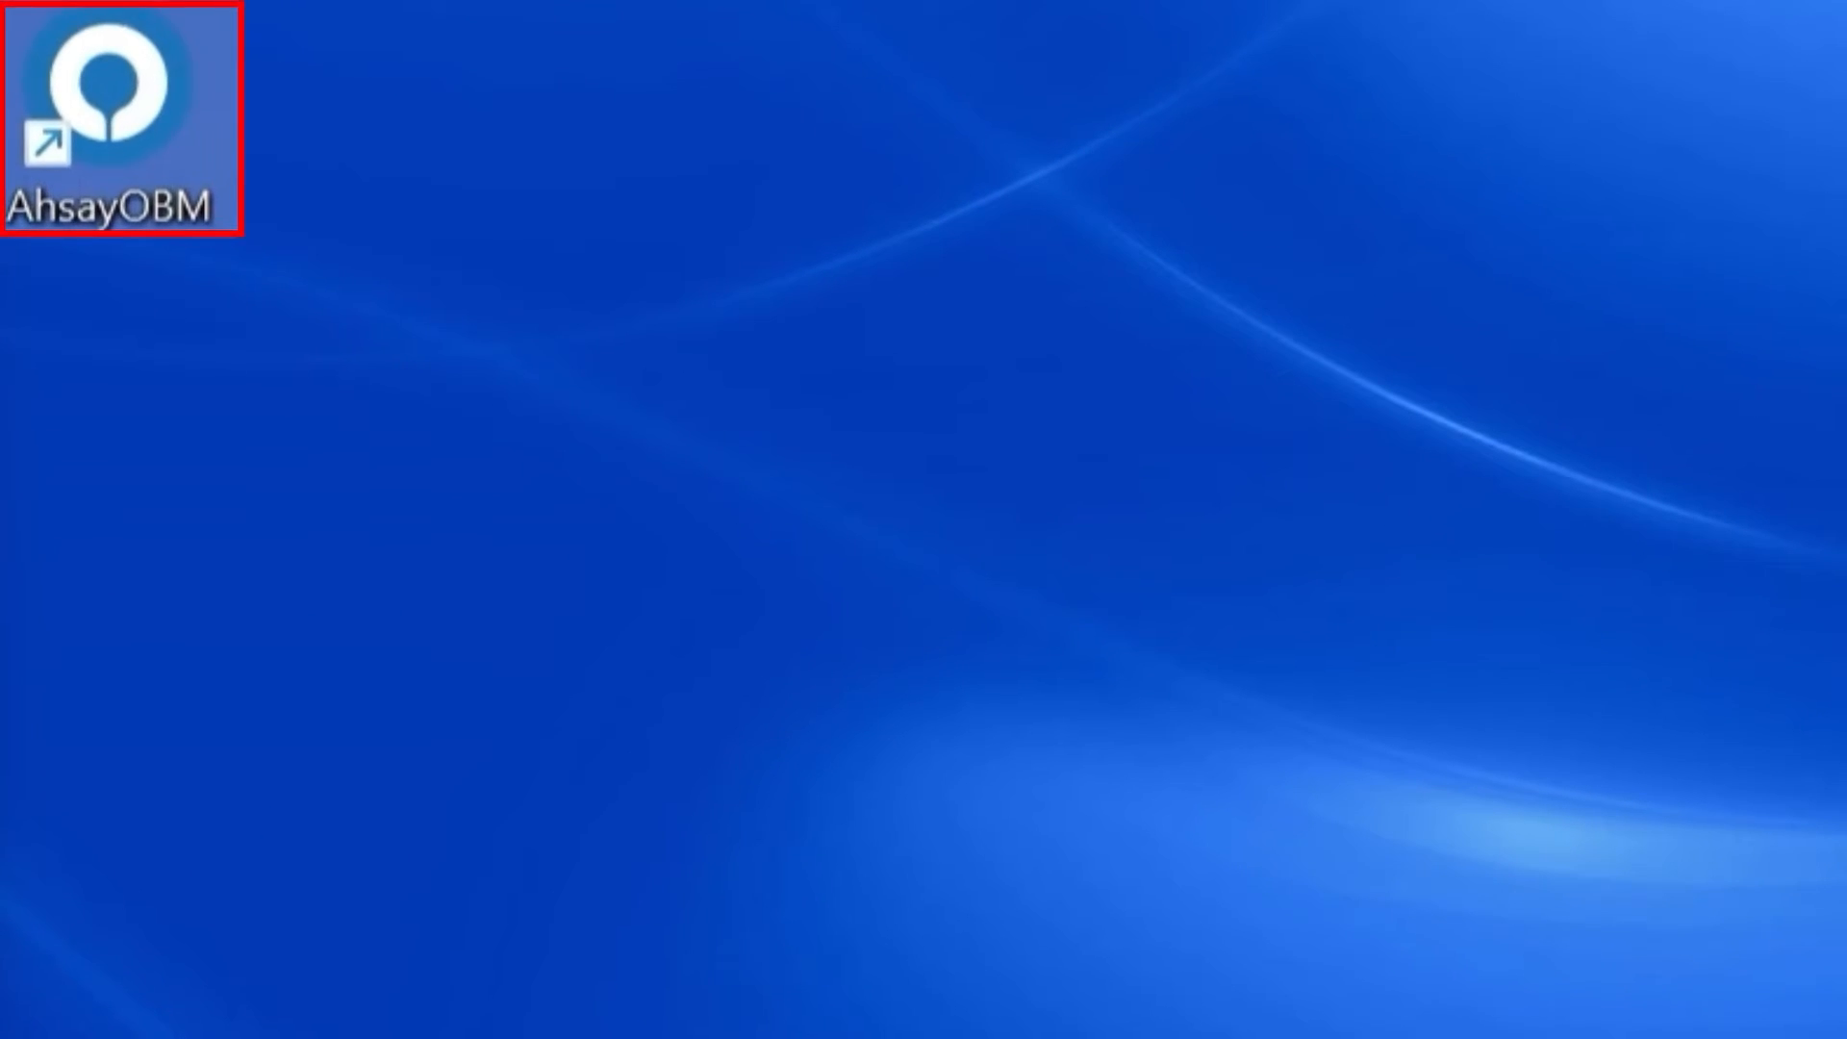
Launch AhsayOBM and sign in with the backup account's login name and password.
double_click(107, 97)
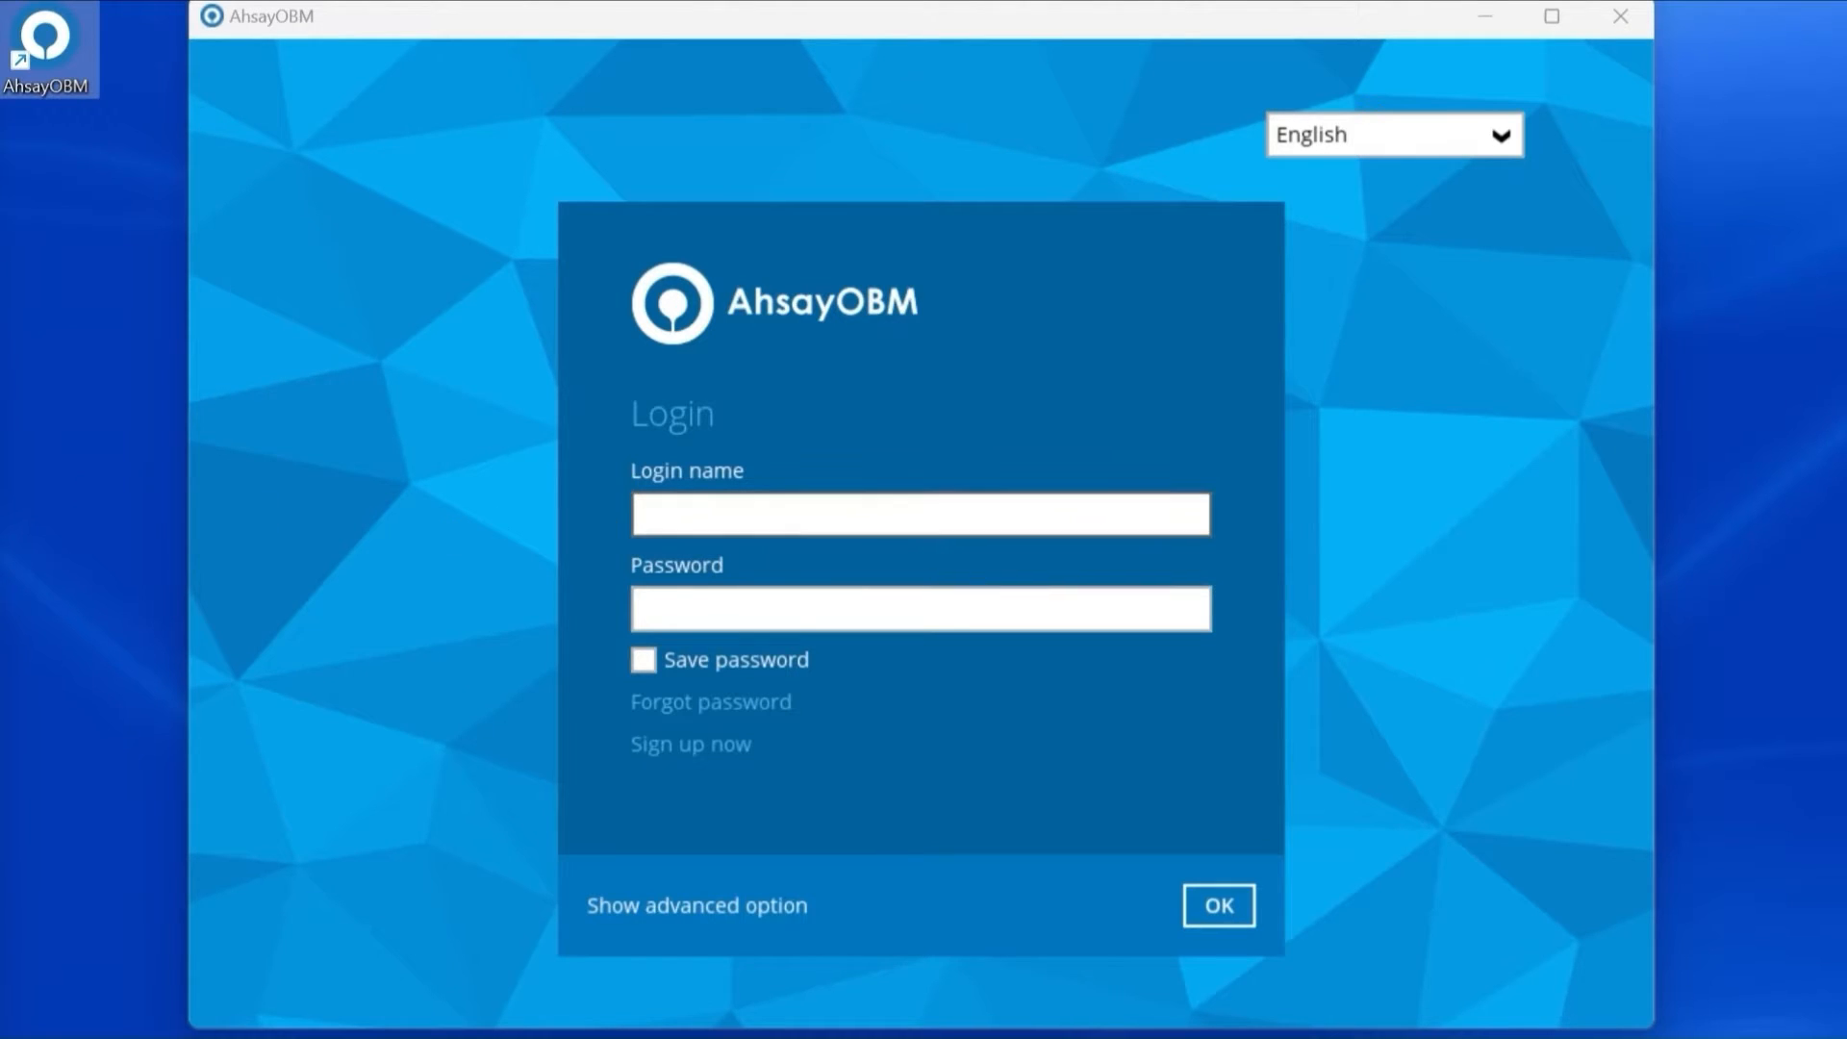
text(ahsaytest)
key(Tab)
text(ahsaytest12)
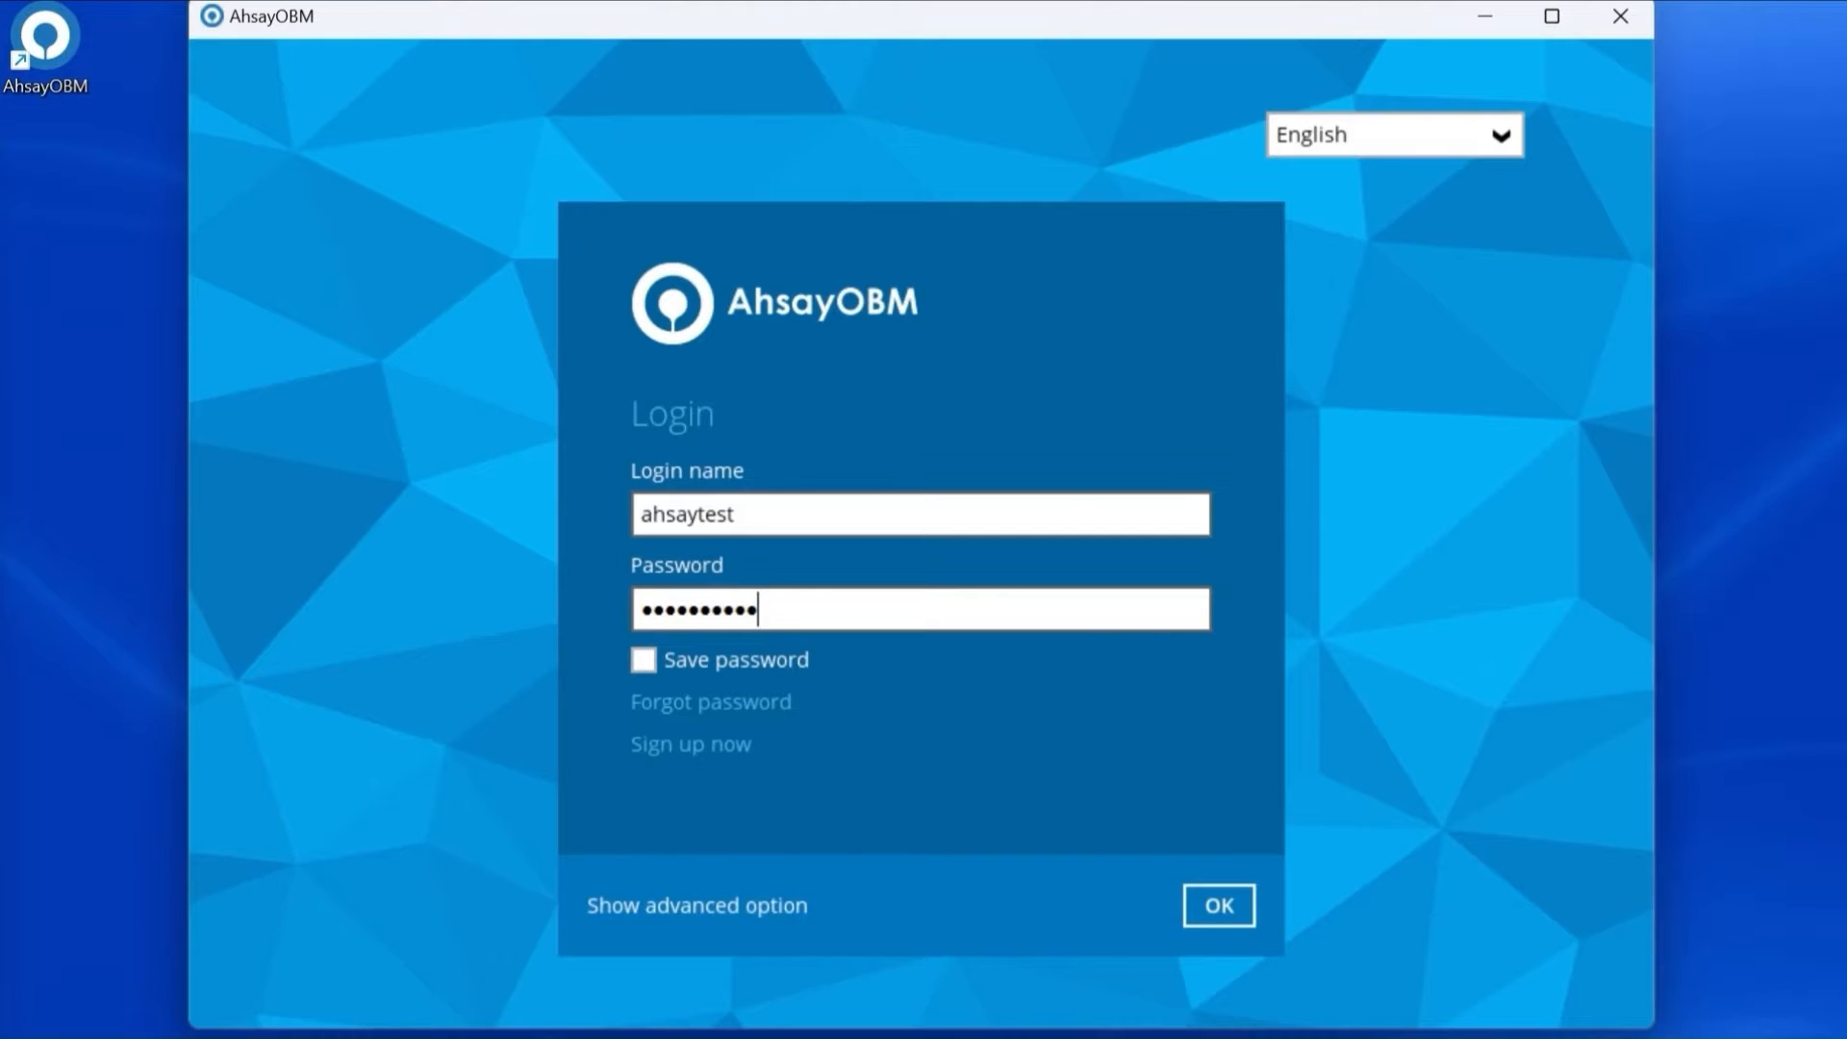
click(1230, 907)
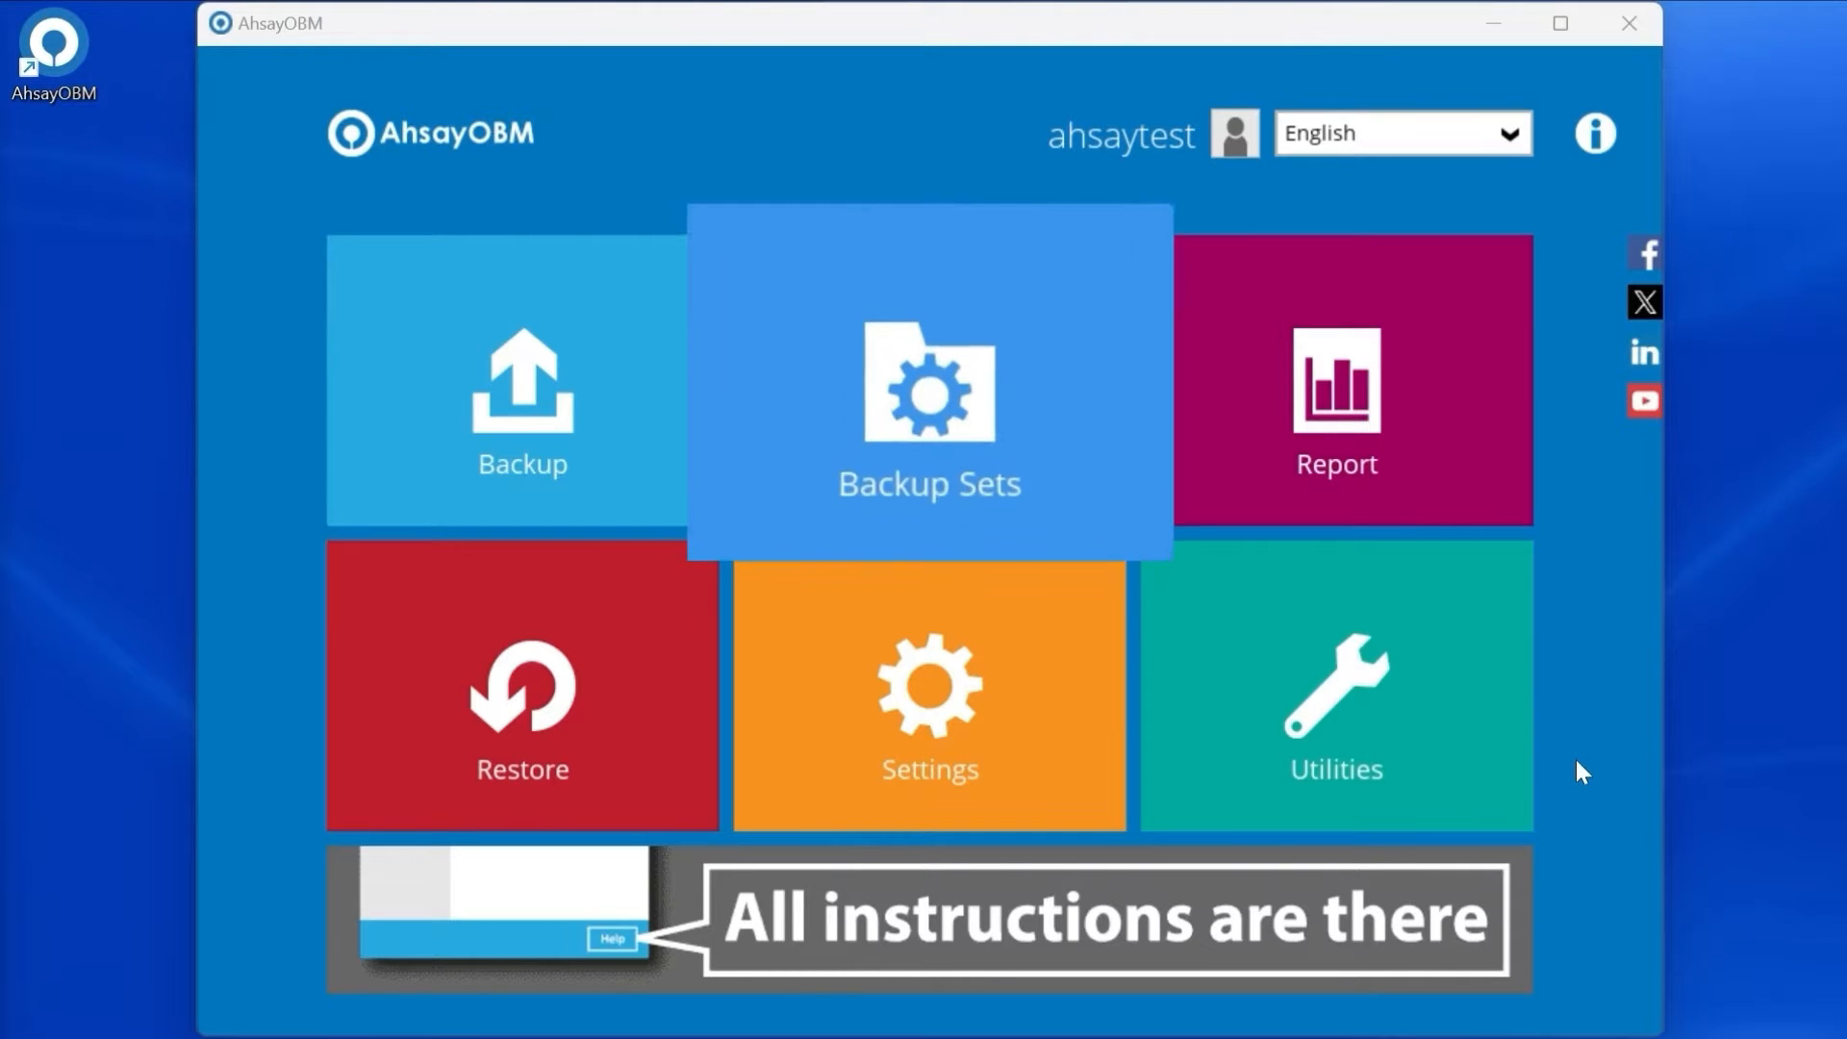
Start a new backup set named 'Cloud File Backup on Google Drive'.
click(1064, 424)
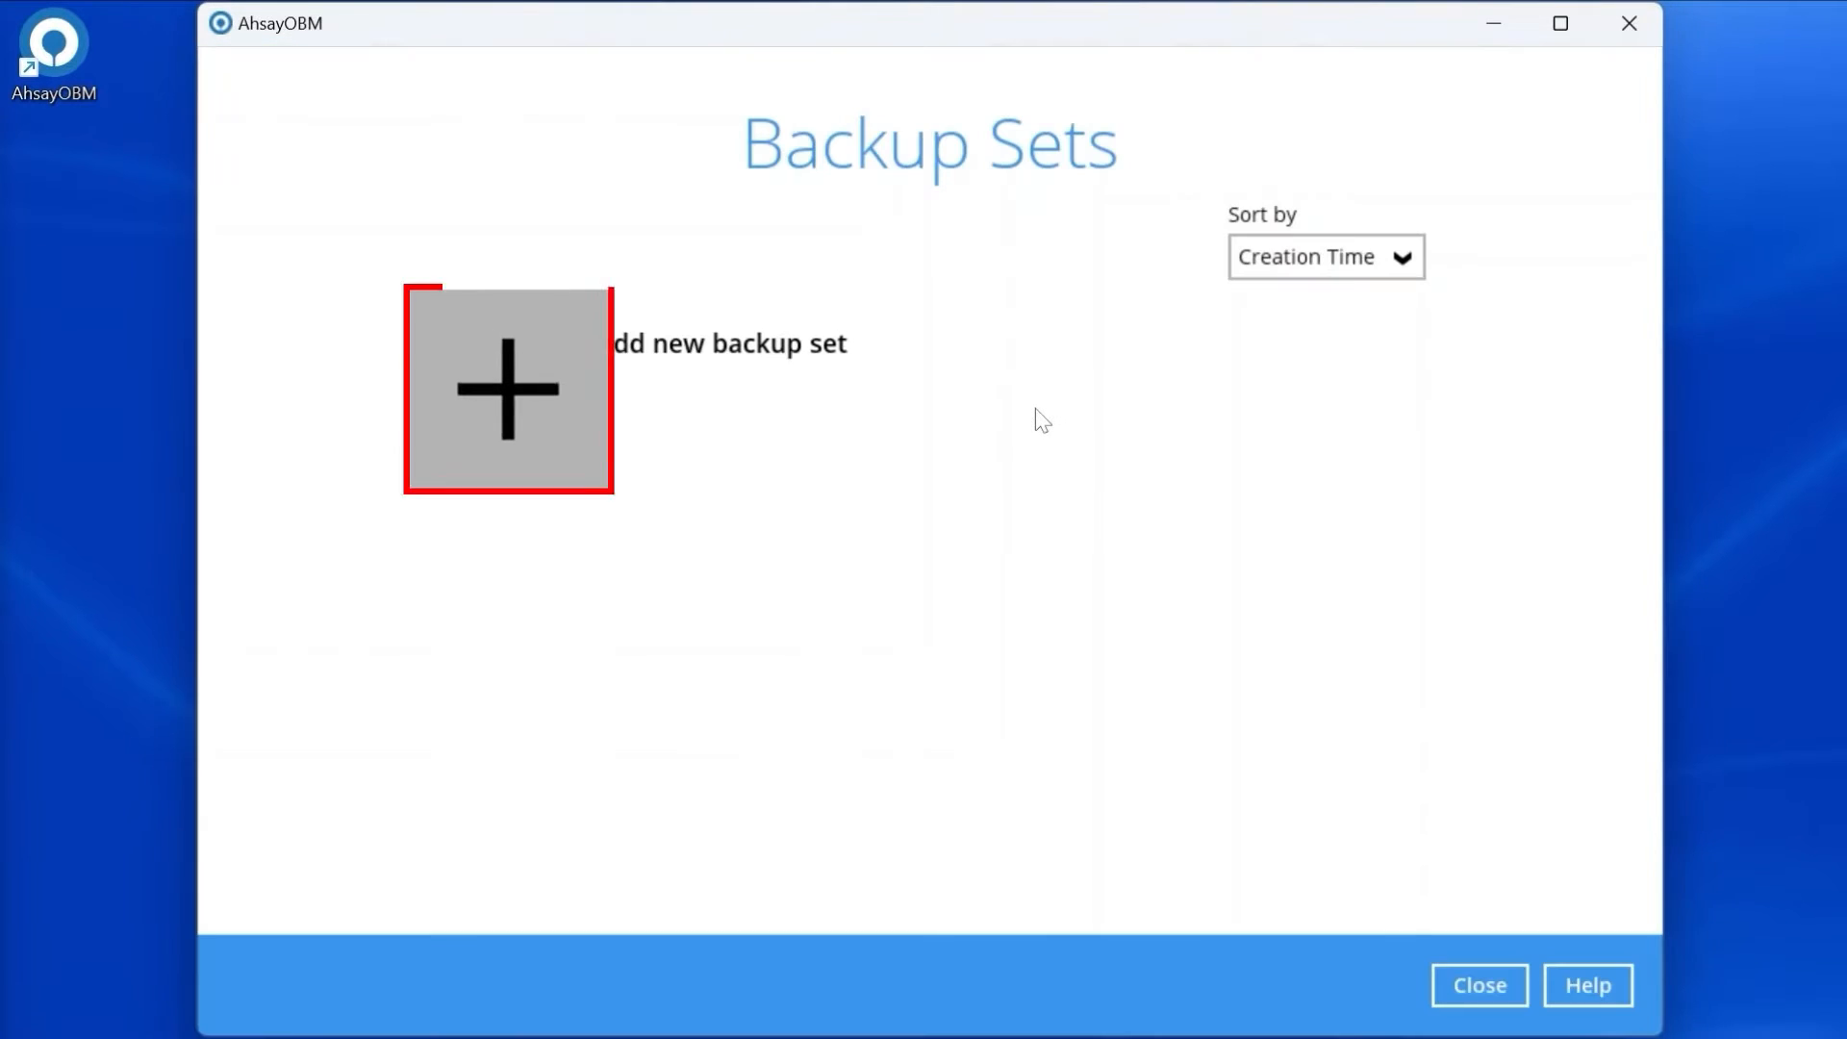
click(545, 390)
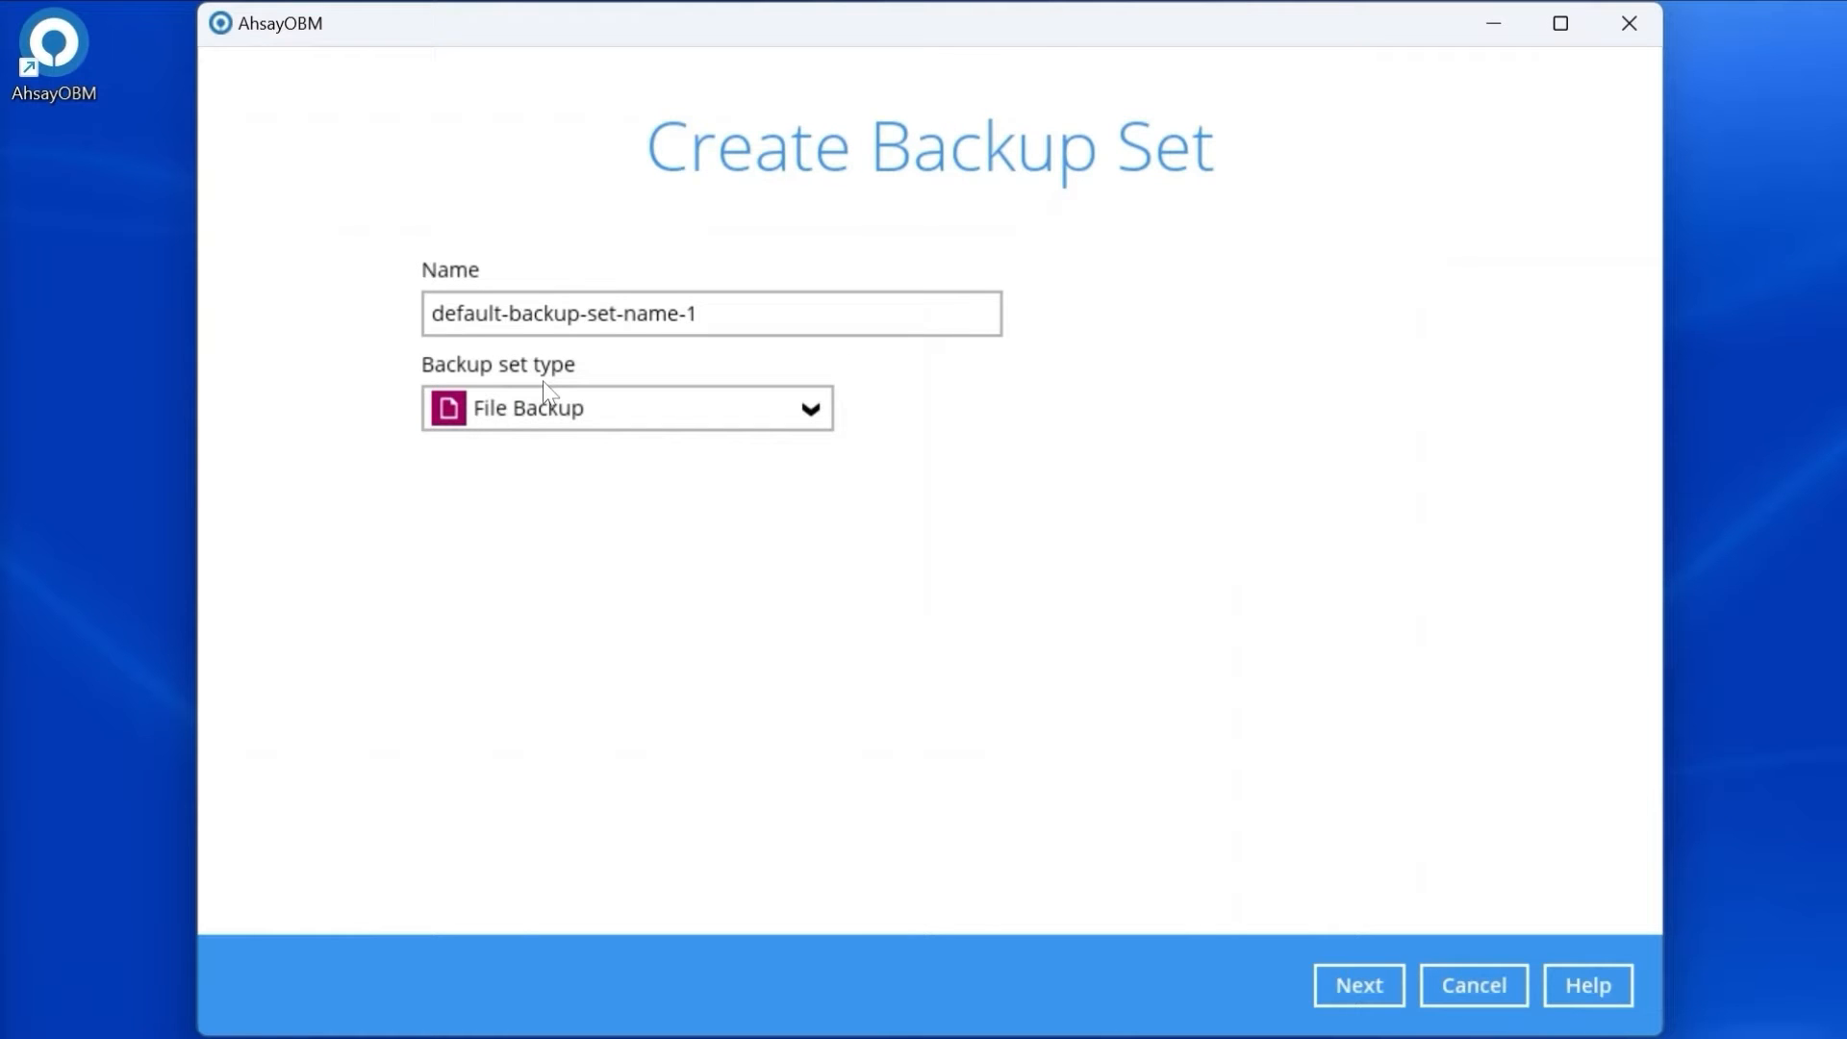
triple_click(577, 314)
text(Cloud File Backup on Google Drive)
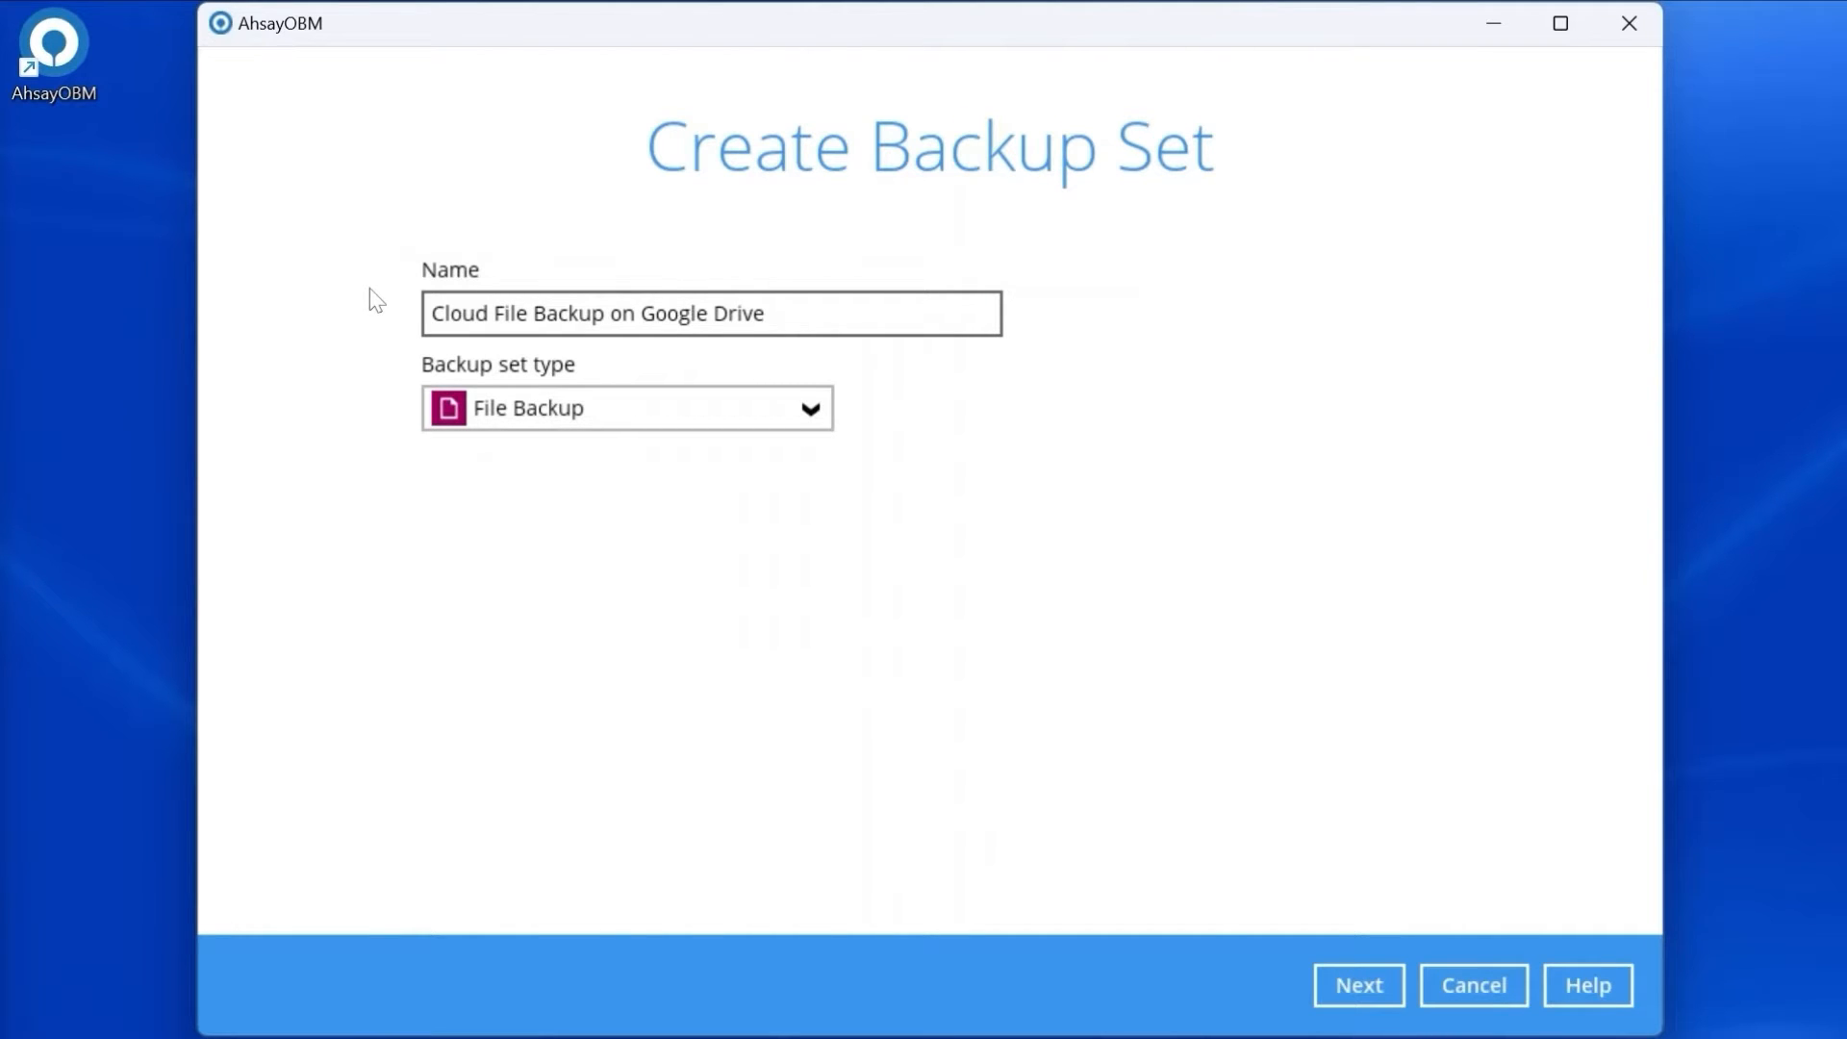
Make it a Cloud File Backup set on Google Drive and proceed to authorization.
click(608, 406)
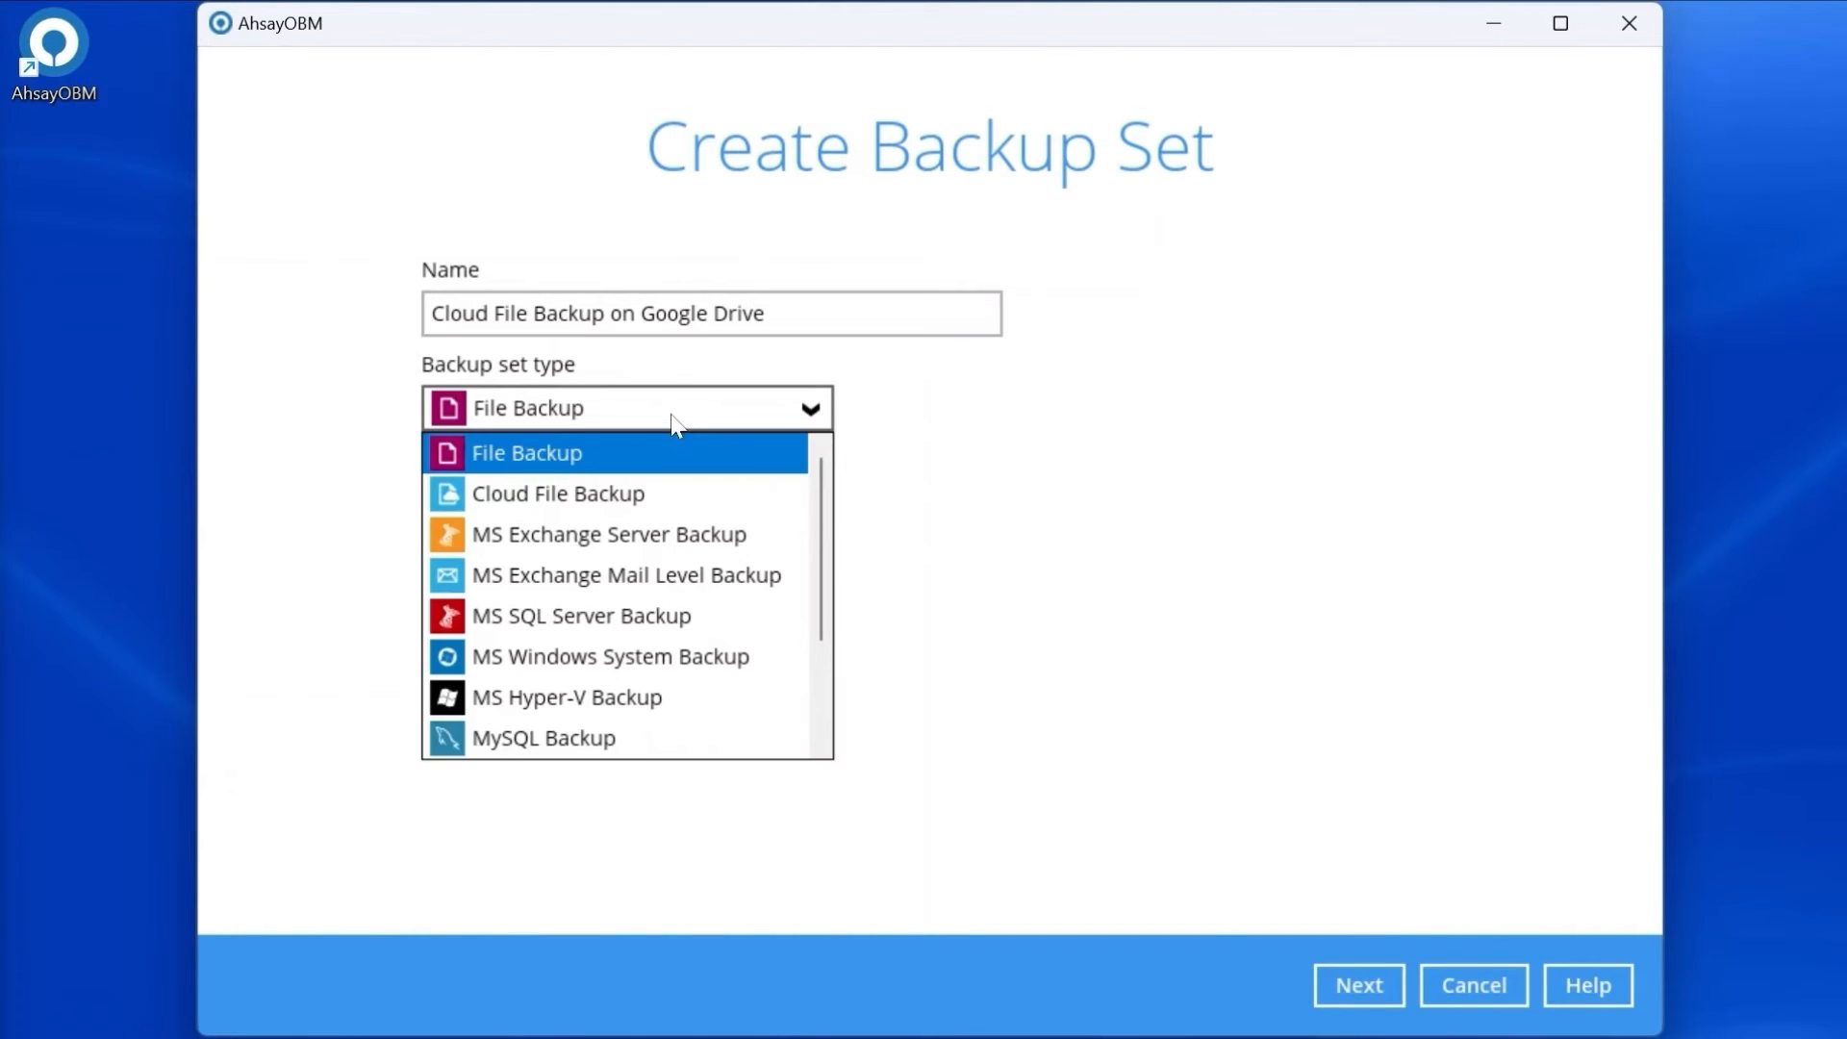
click(676, 489)
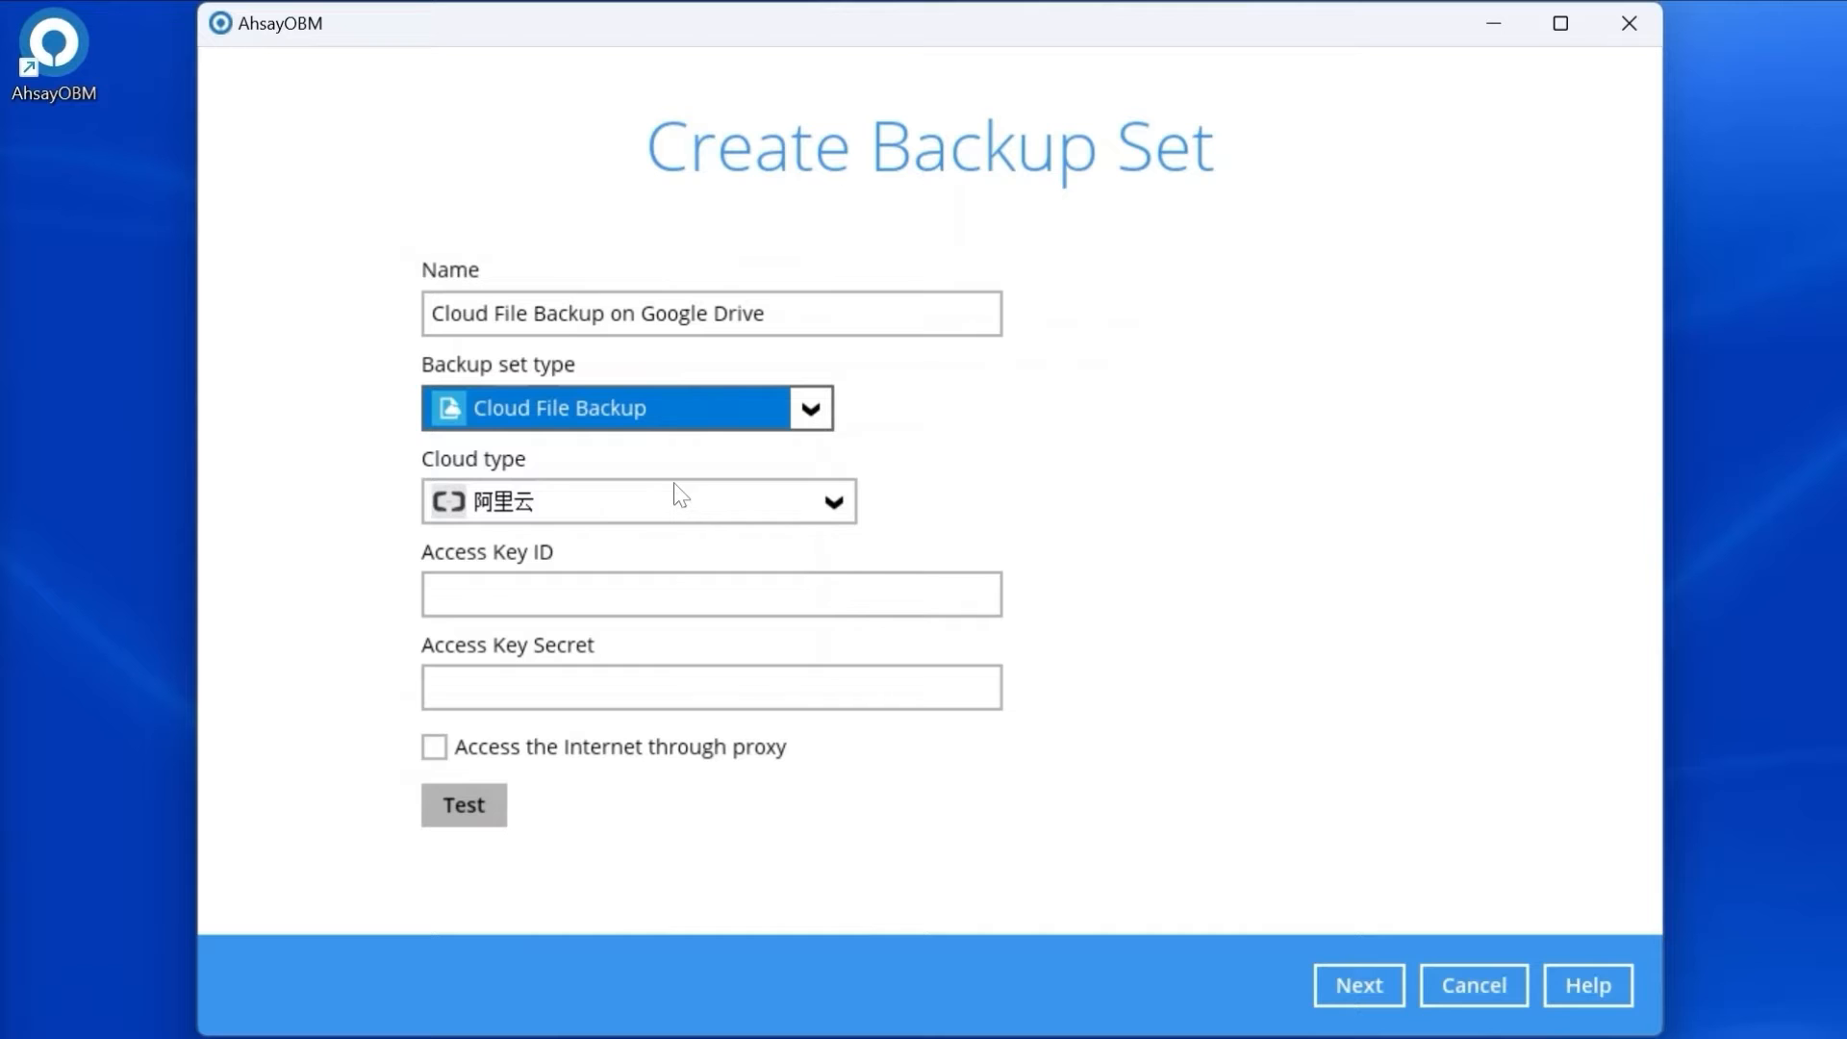
click(833, 498)
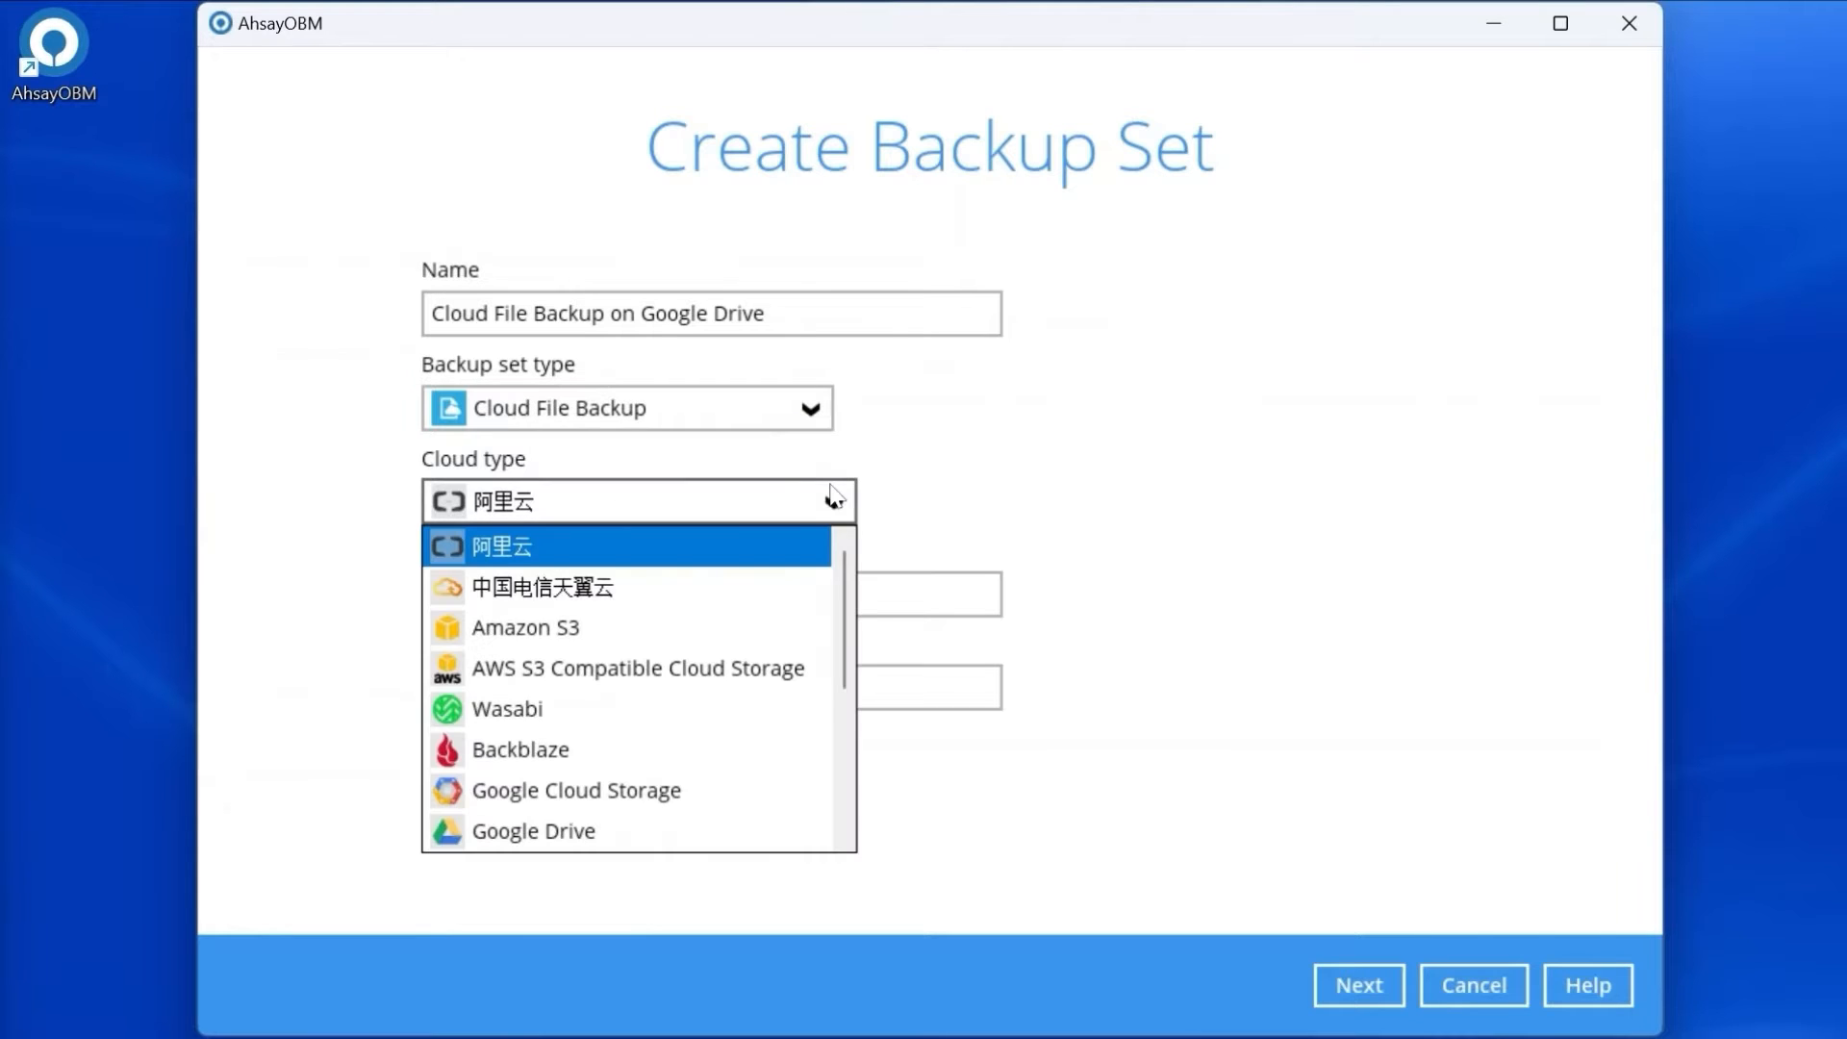
click(728, 843)
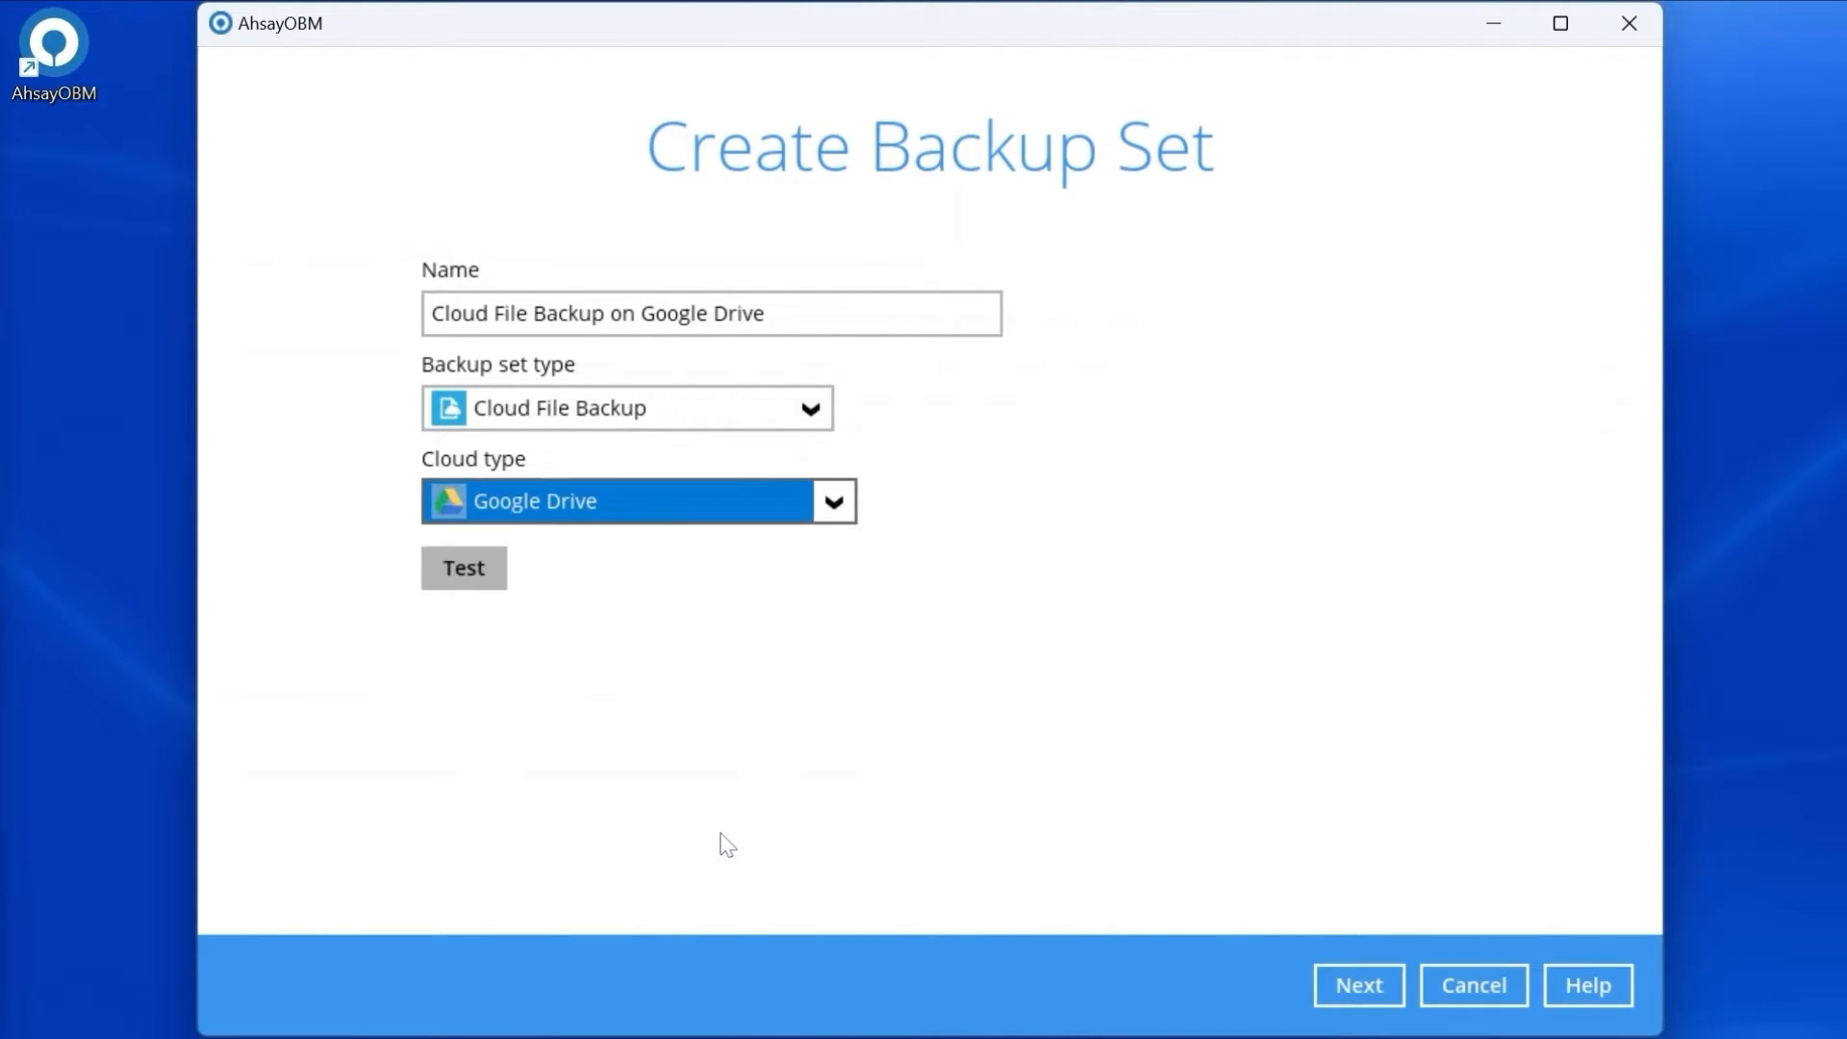
click(1349, 977)
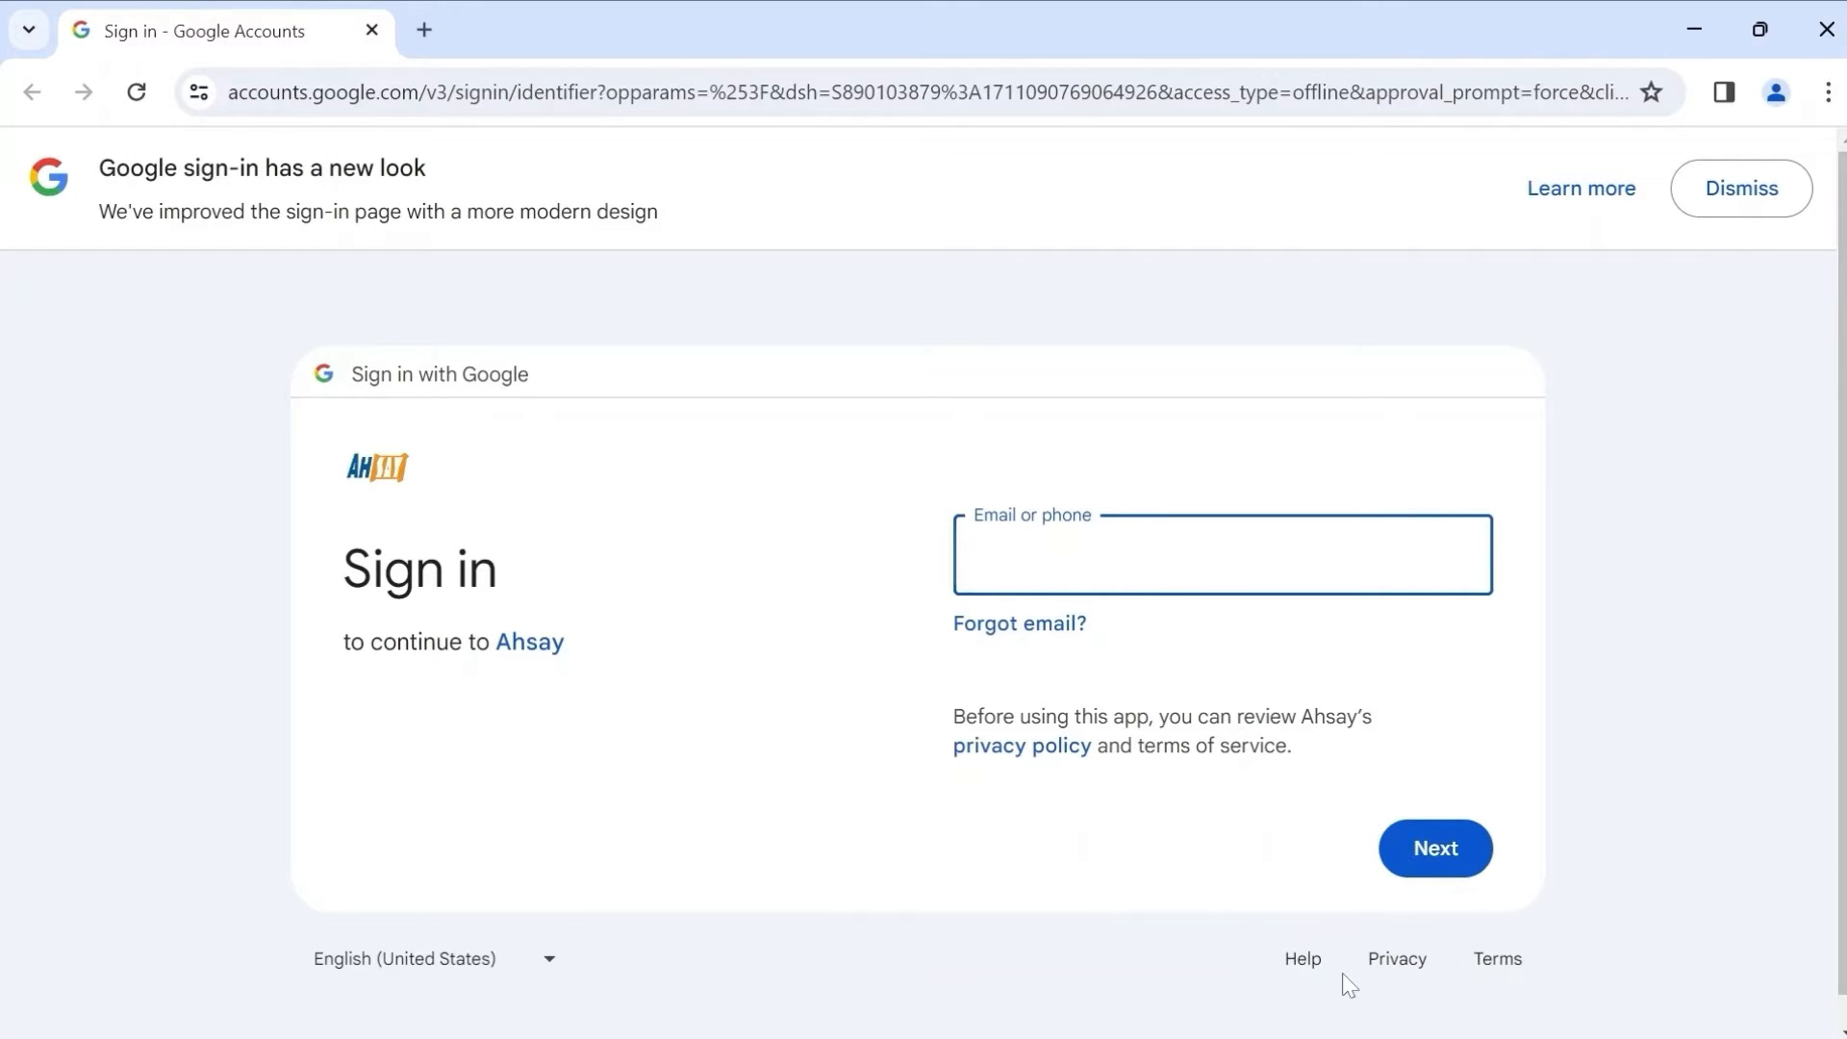
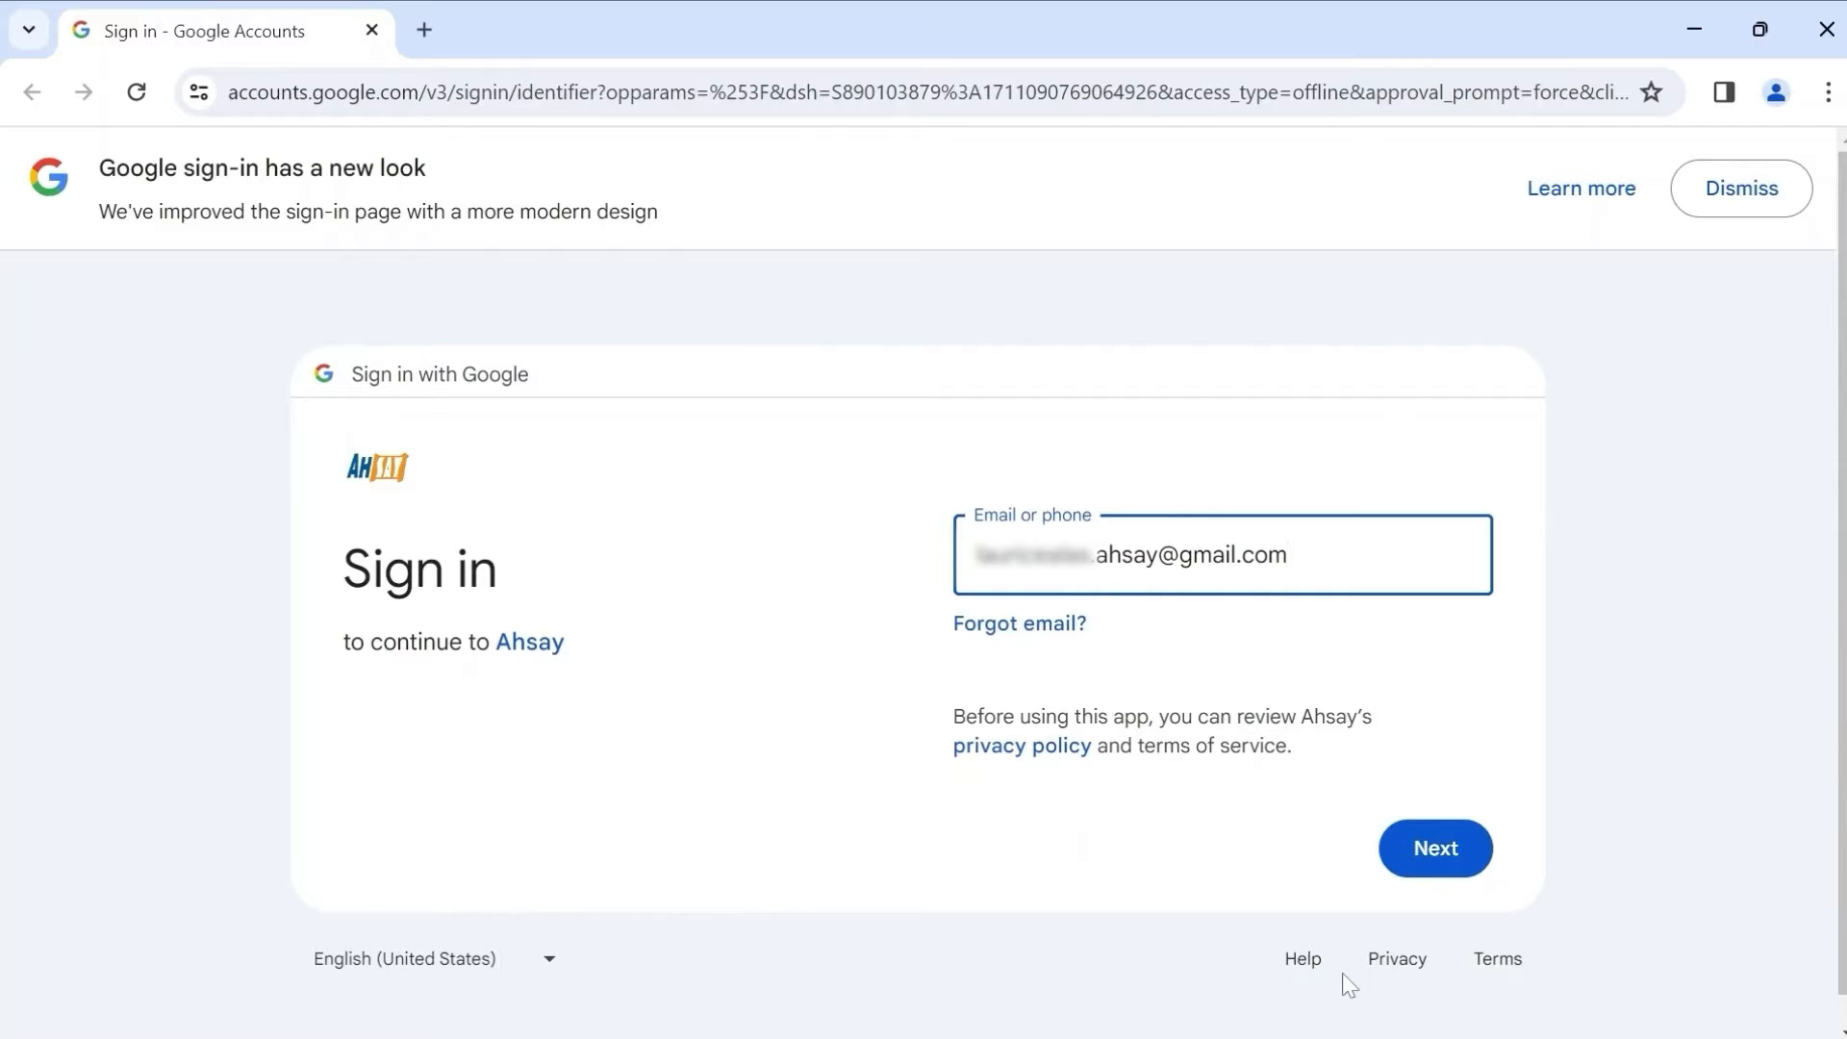
Sign in with the Google account's e-mail and password and allow Ahsay access to Drive.
click(1397, 864)
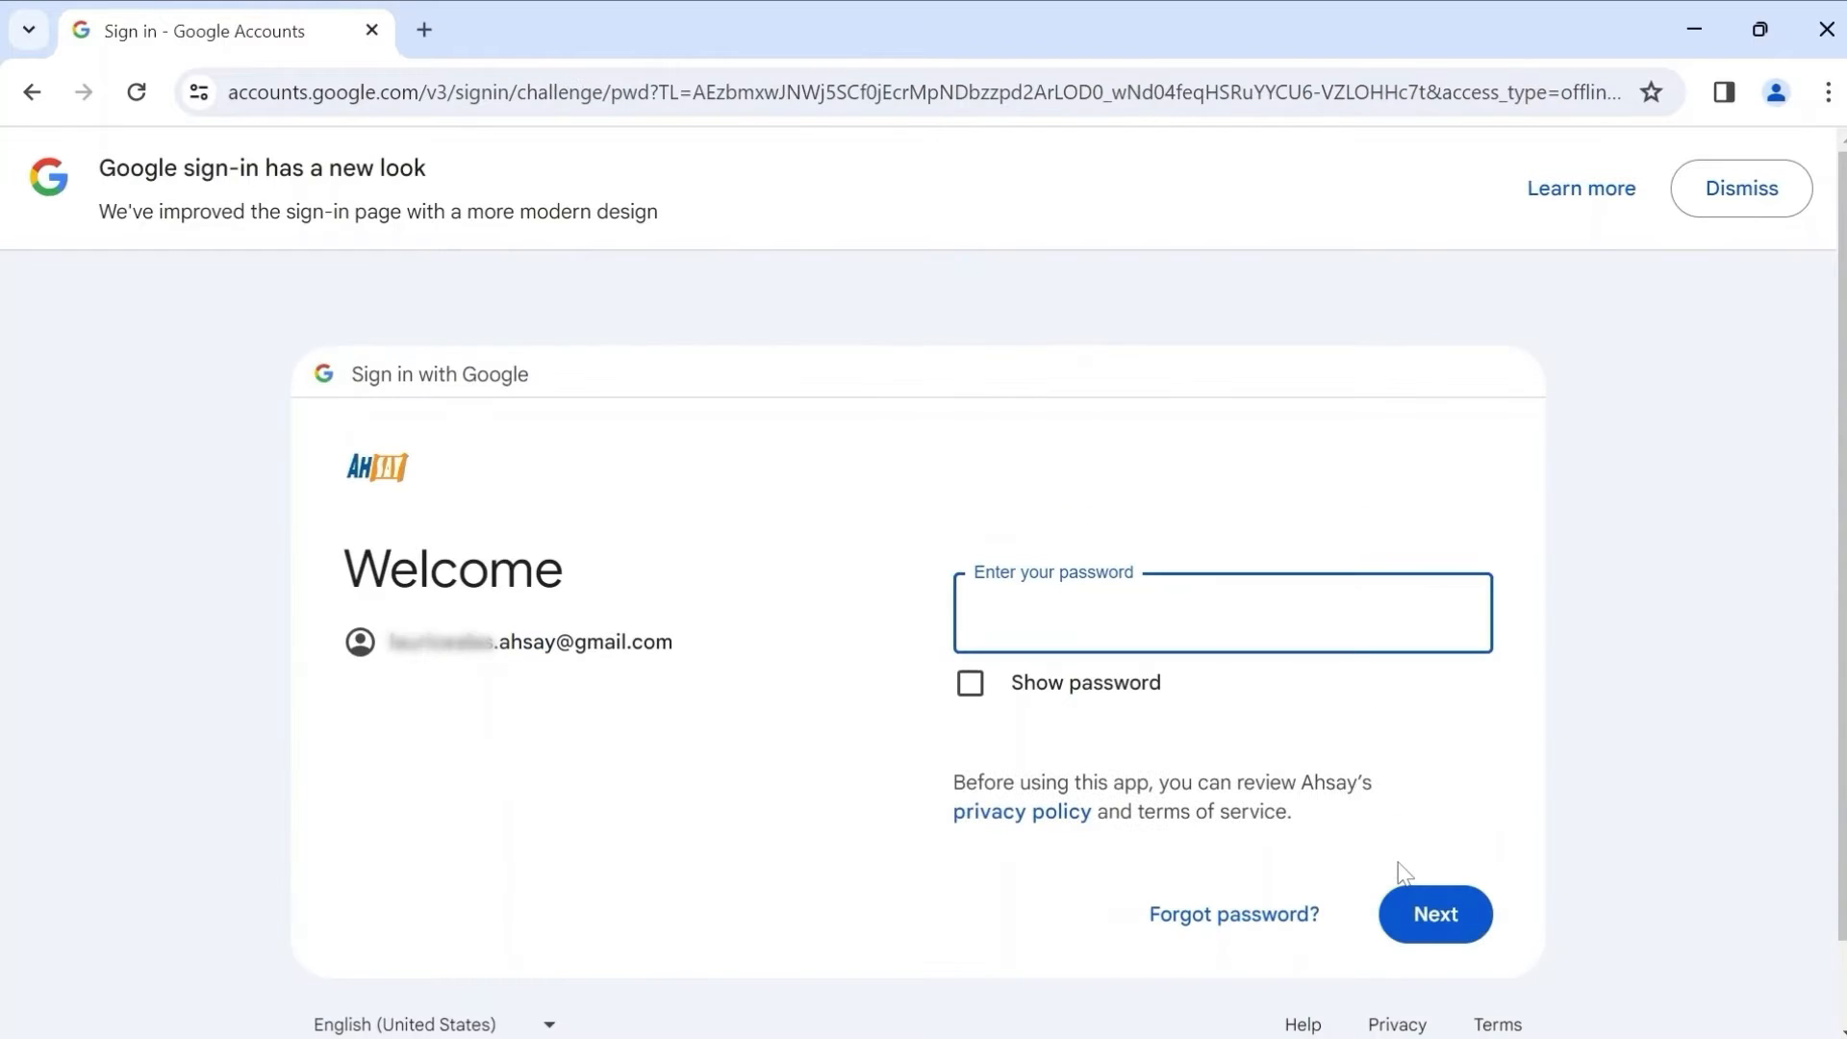
text(•••••••••••)
click(1422, 912)
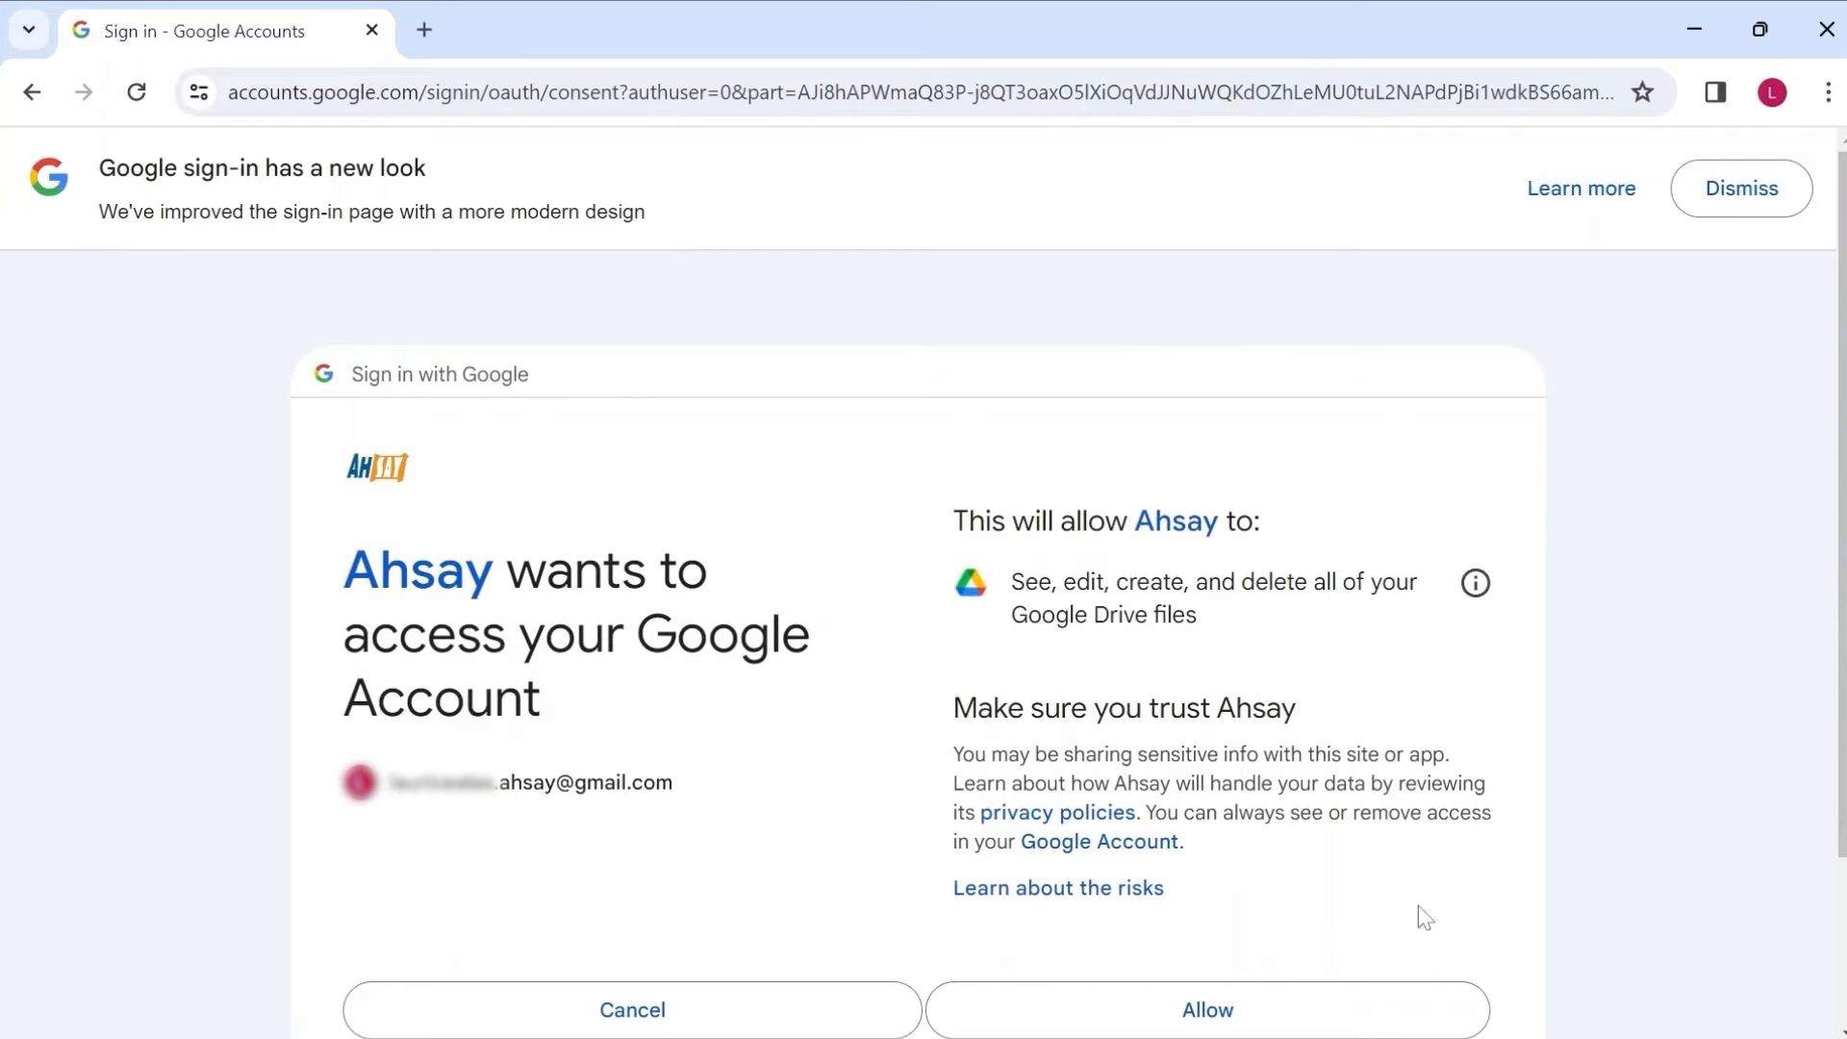
click(1352, 1005)
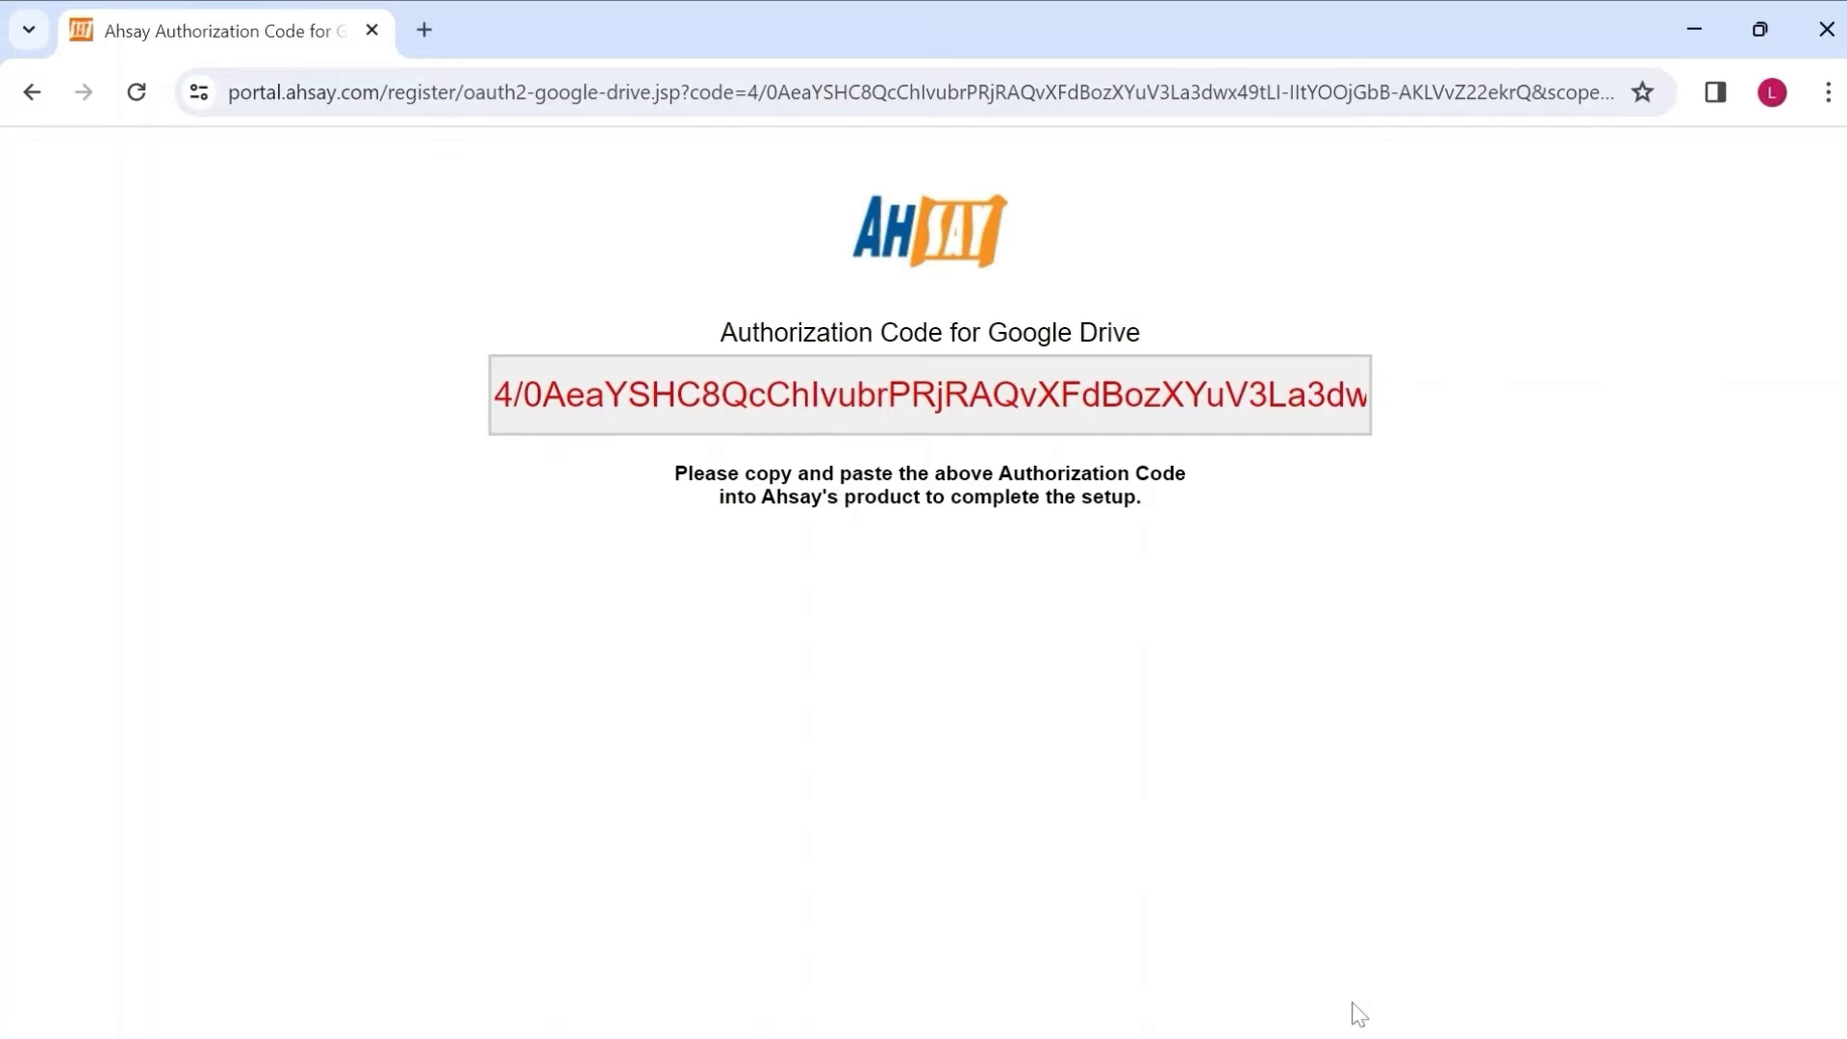
Copy the Google Drive authorization code and return to the AhsayOBM prompt.
click(1020, 394)
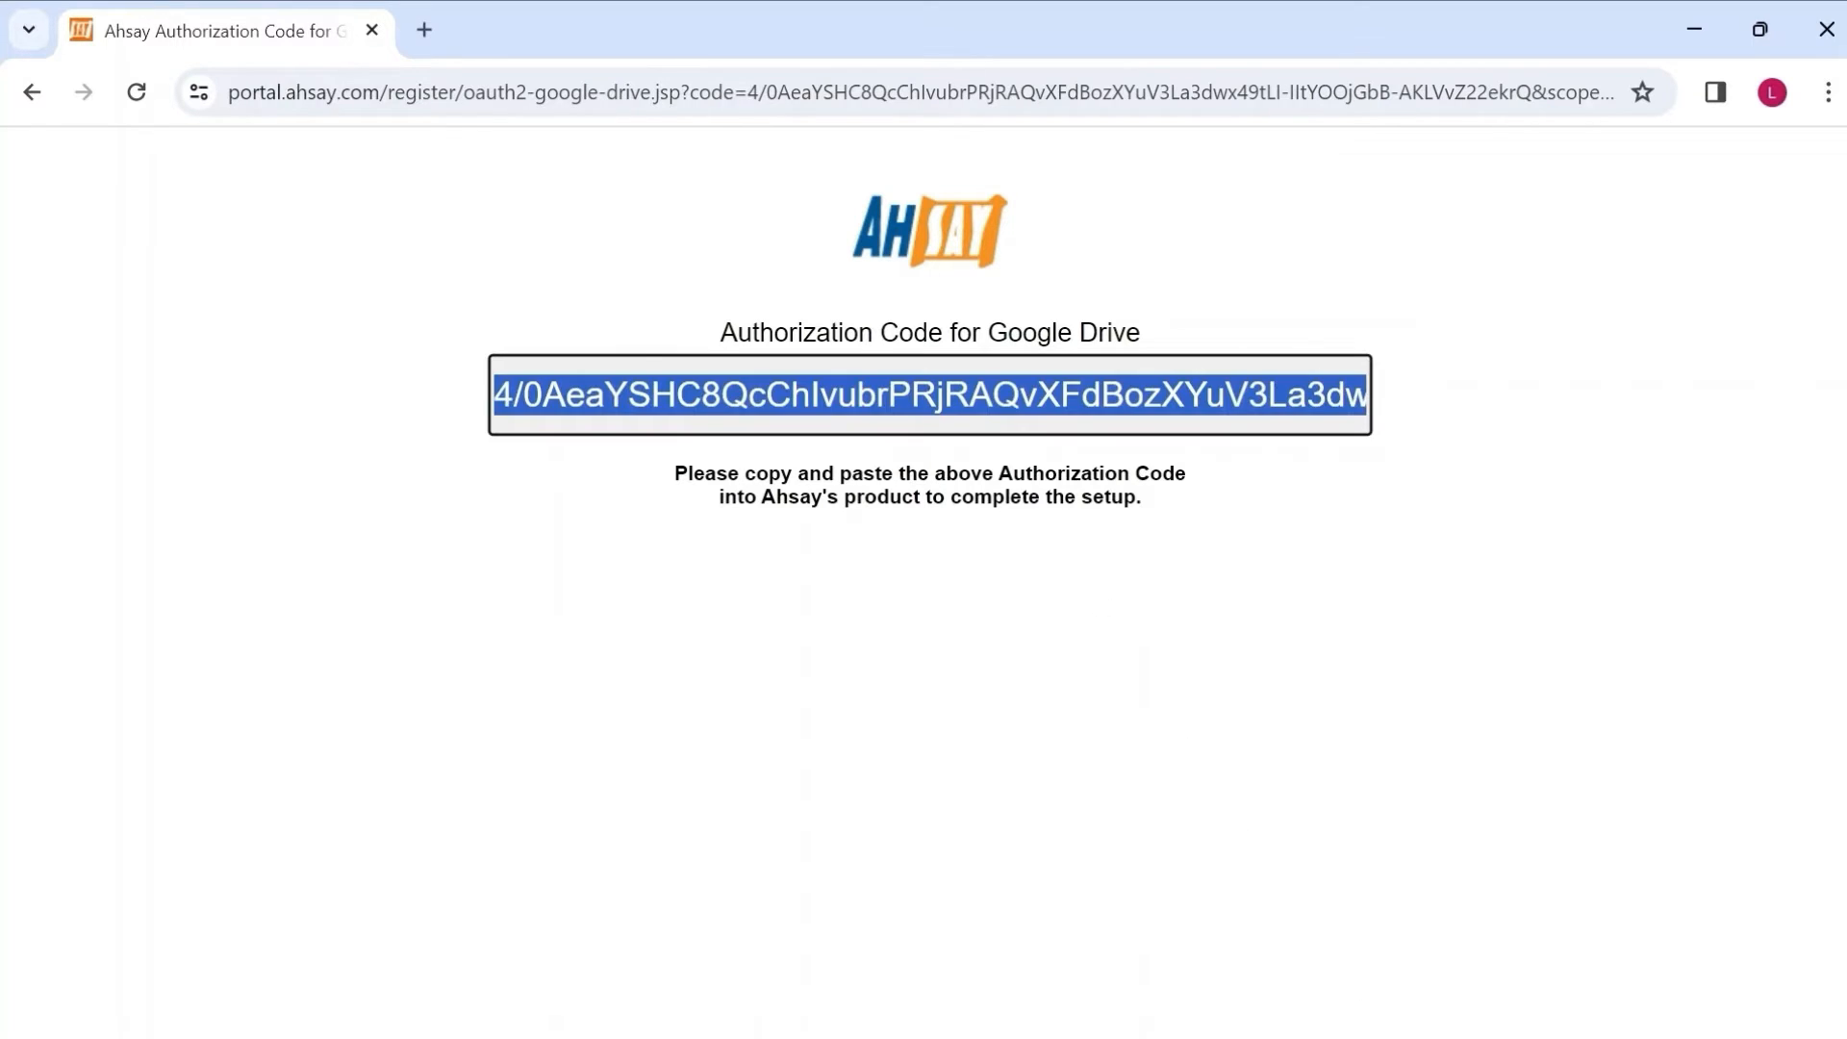
right_click(997, 392)
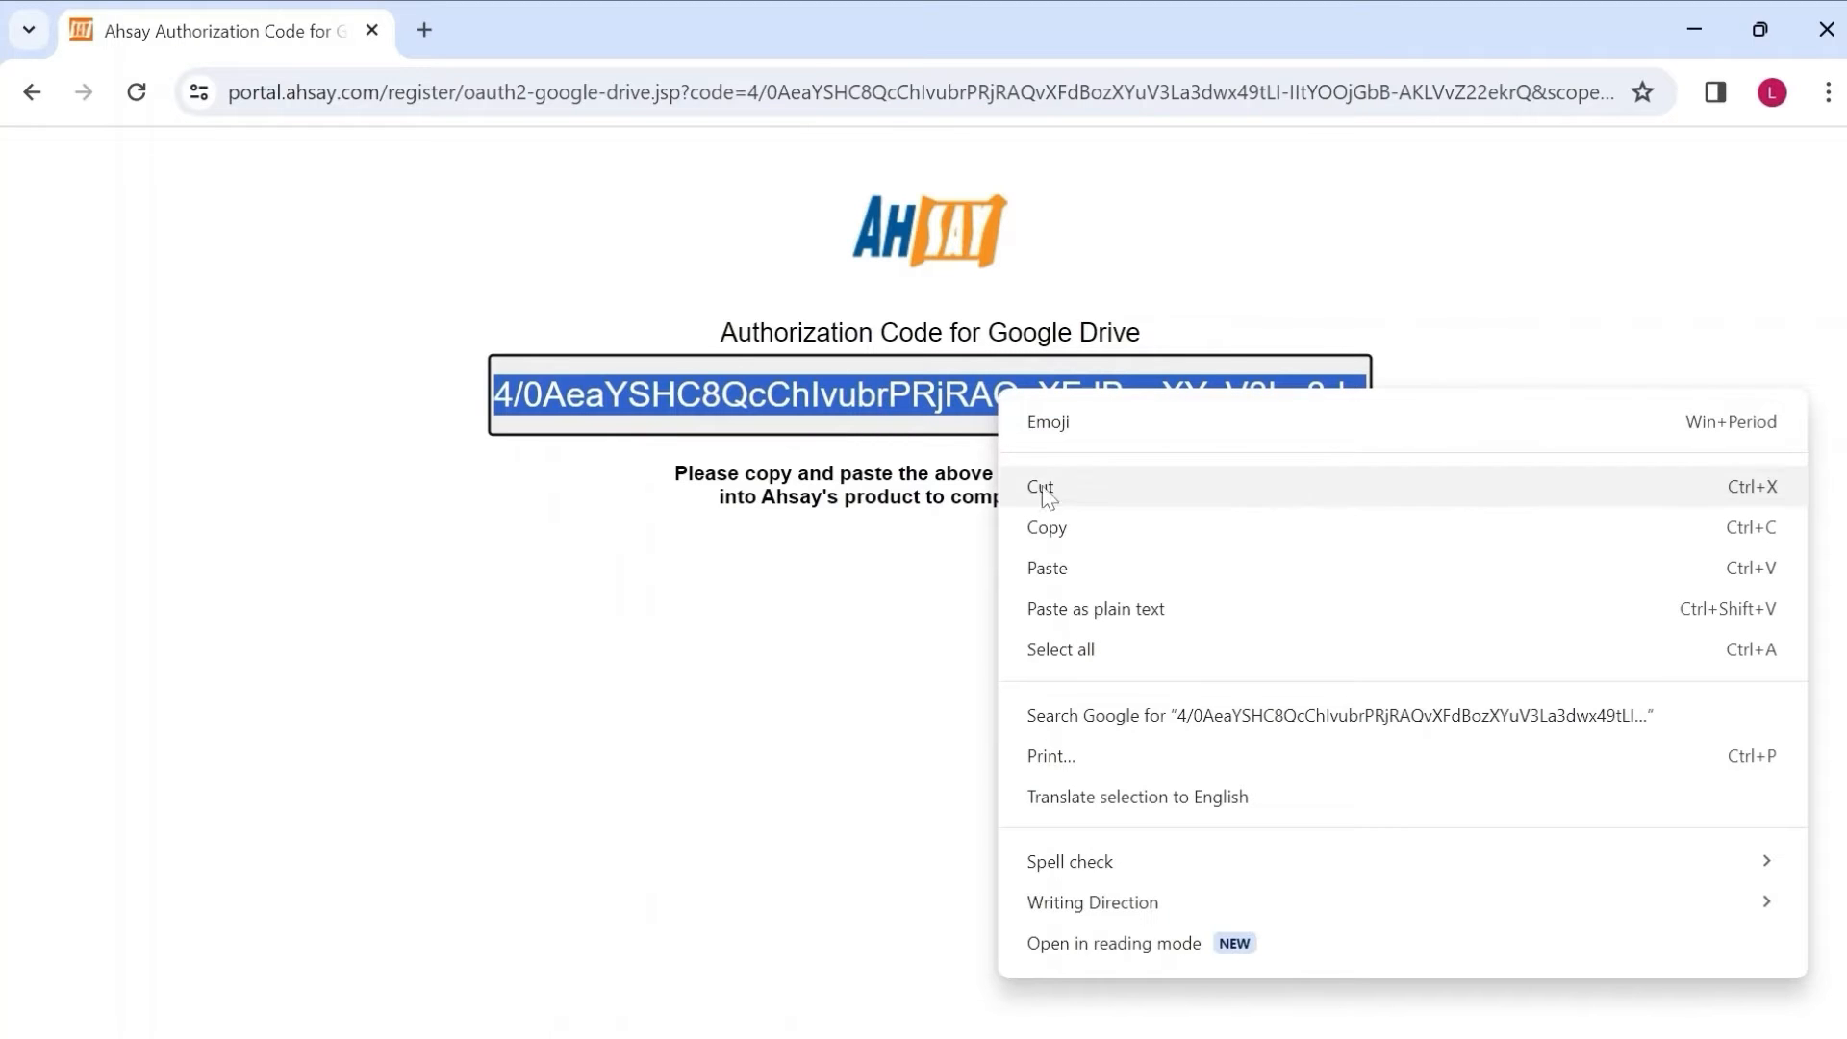
click(1058, 525)
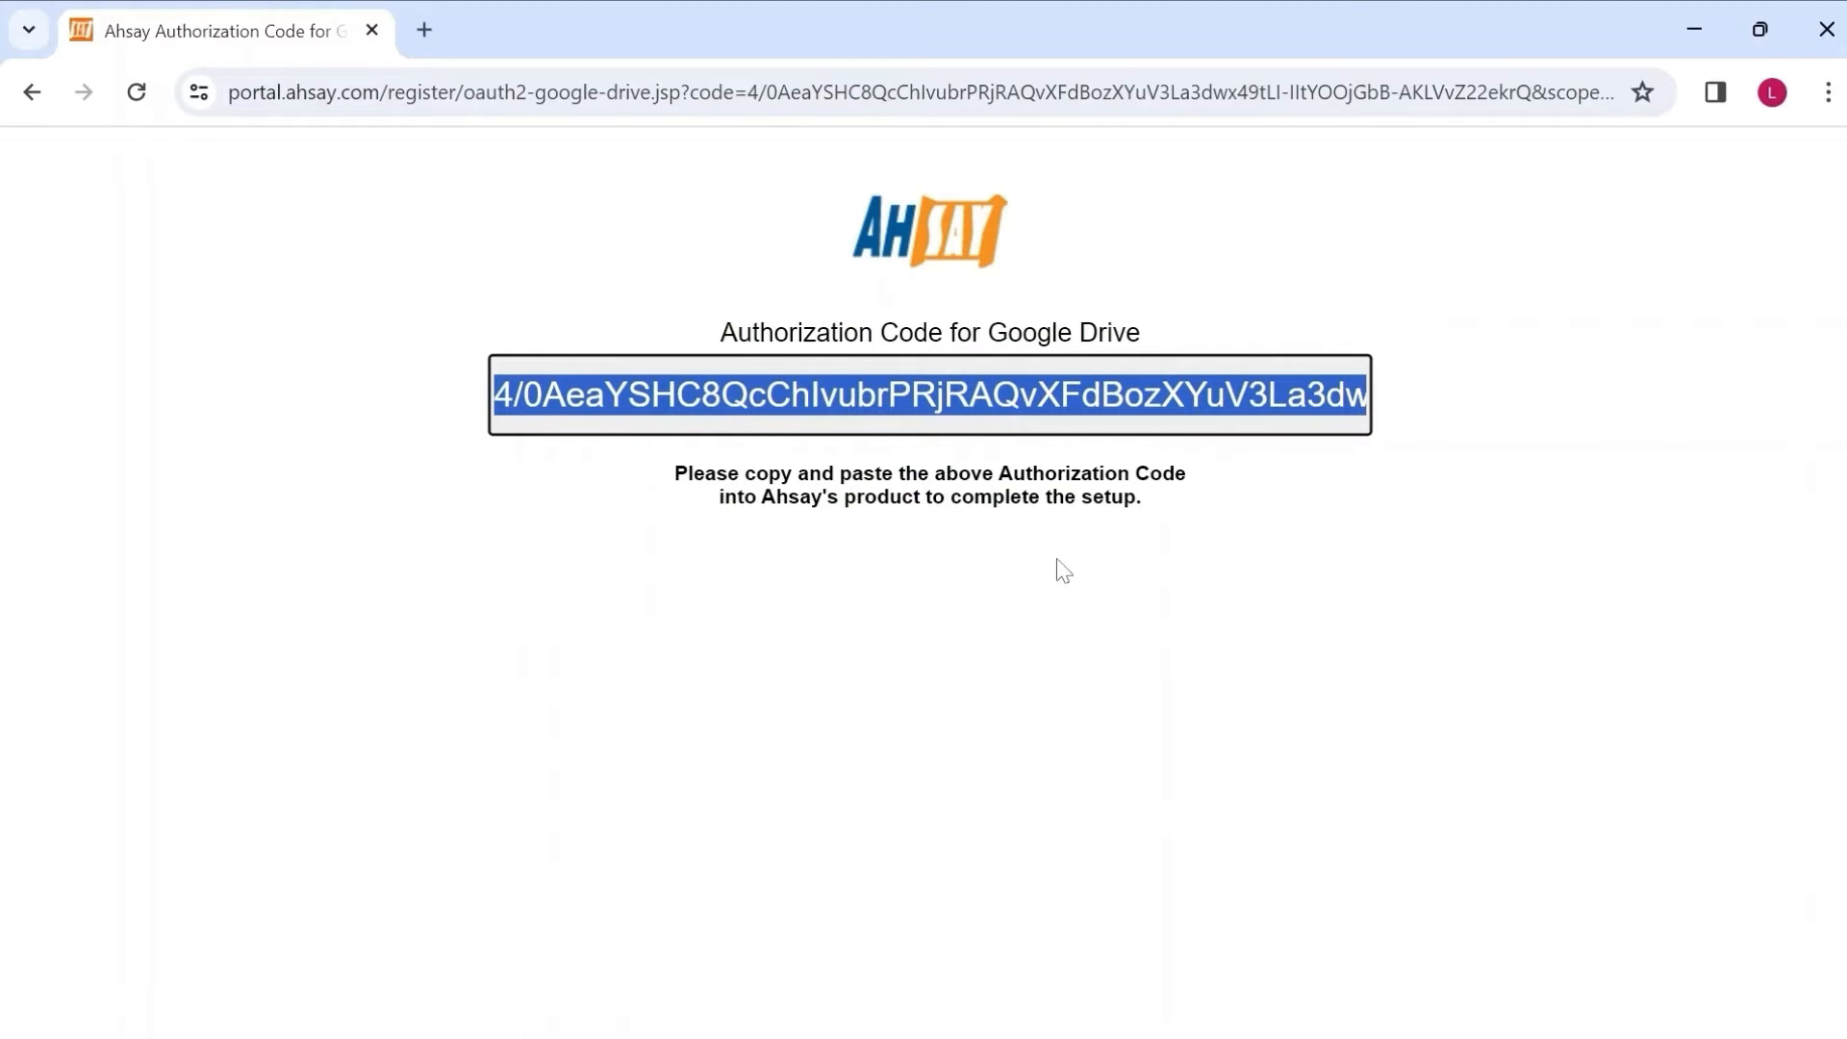
click(1154, 1012)
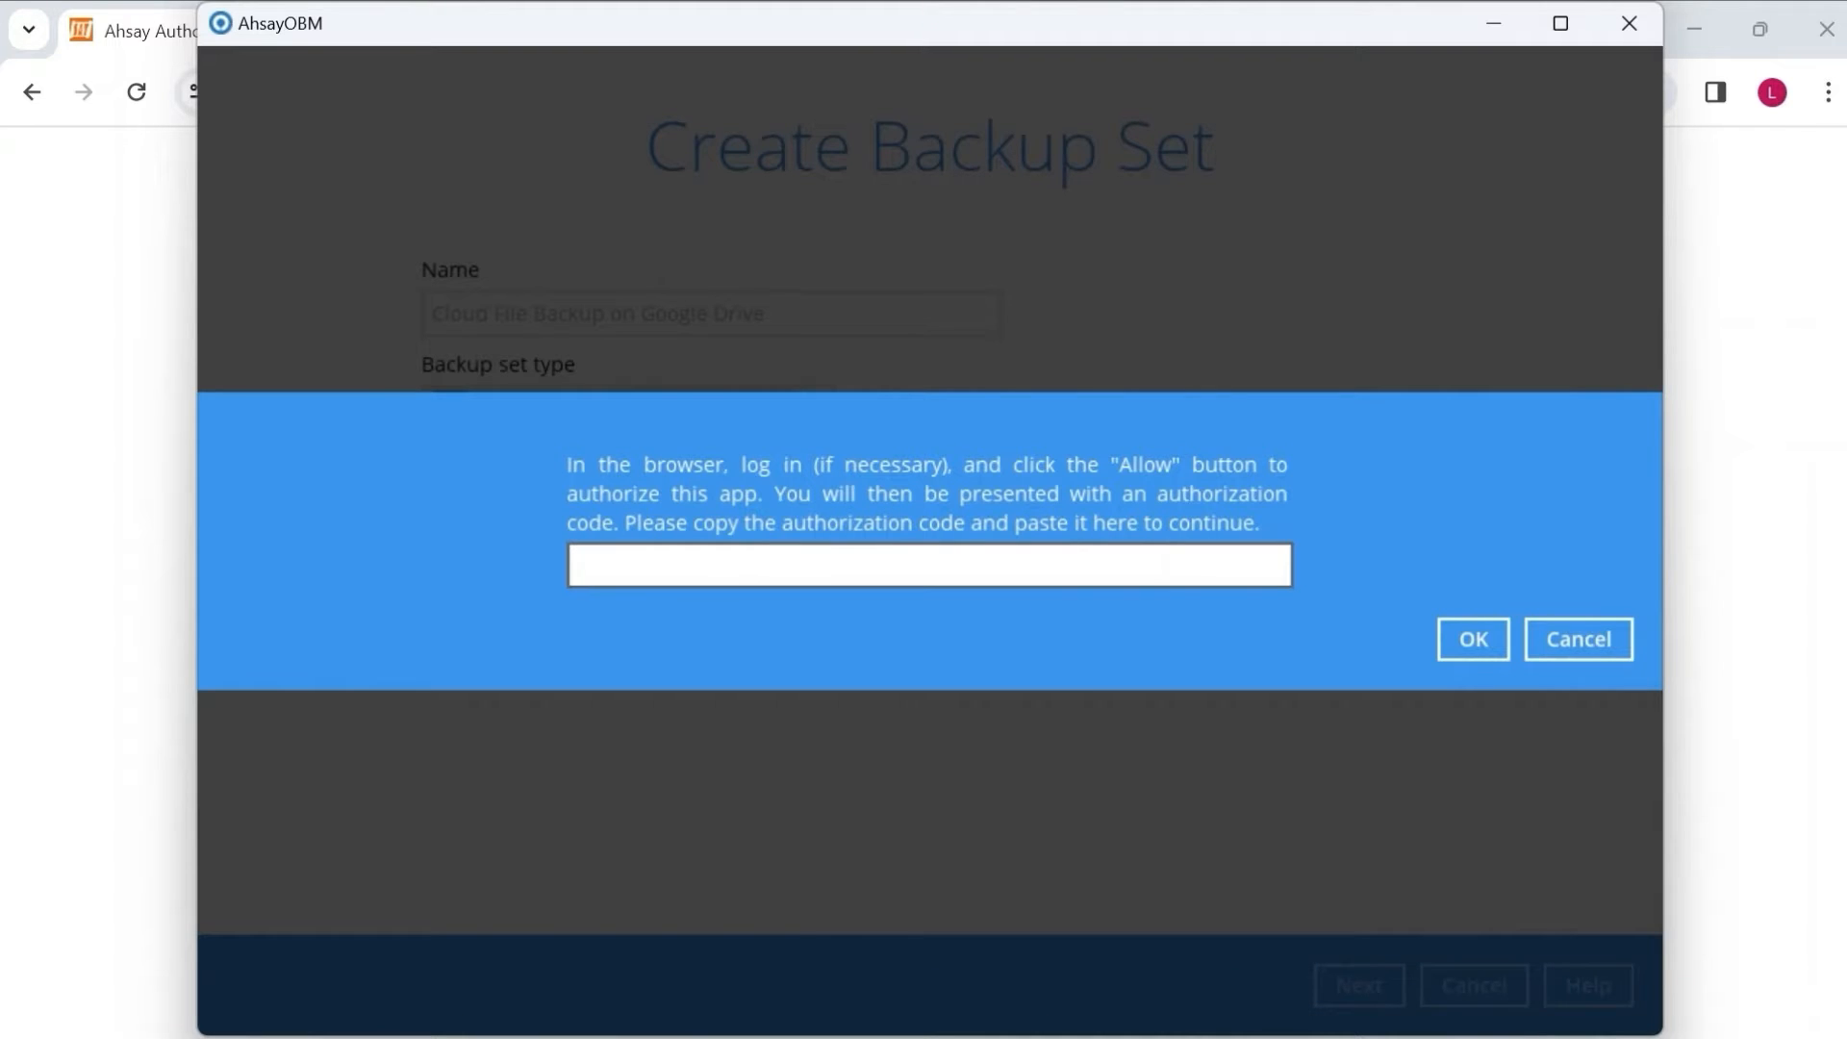
Paste the authorization code into AhsayOBM and submit it to test Google Drive access.
right_click(998, 565)
click(1036, 610)
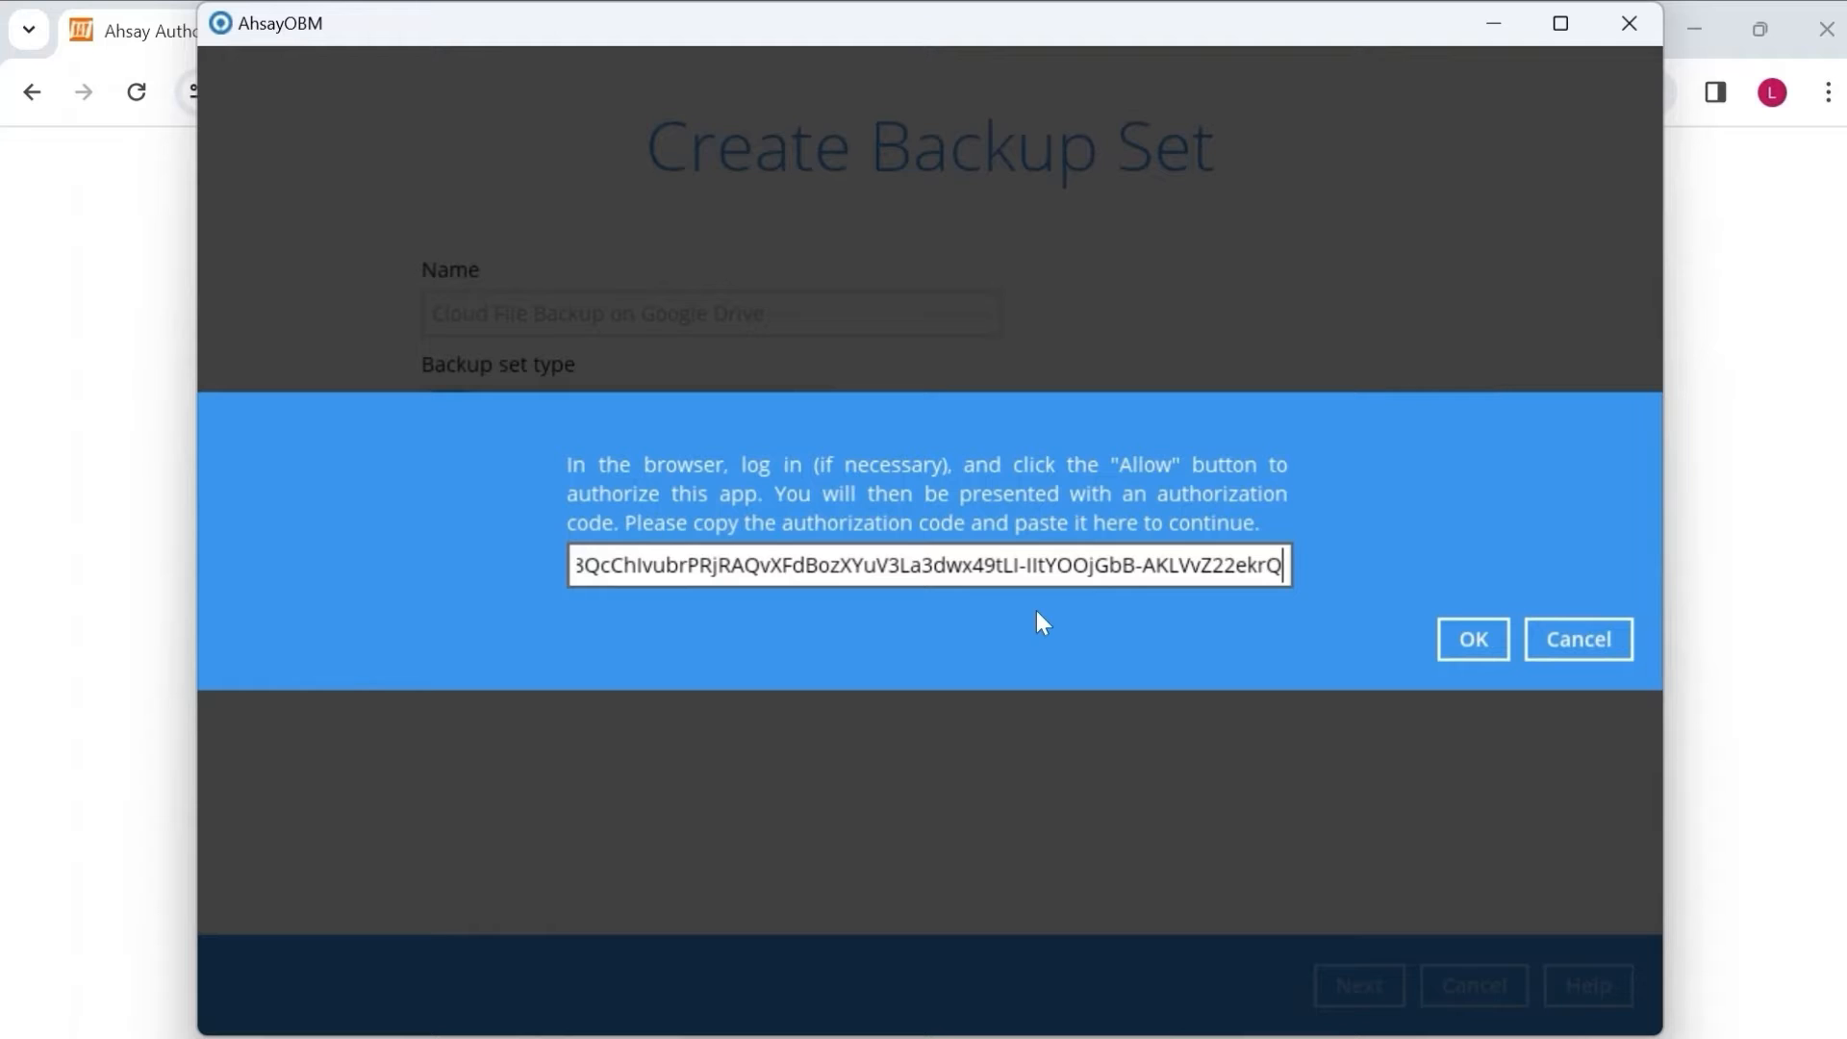
click(1470, 640)
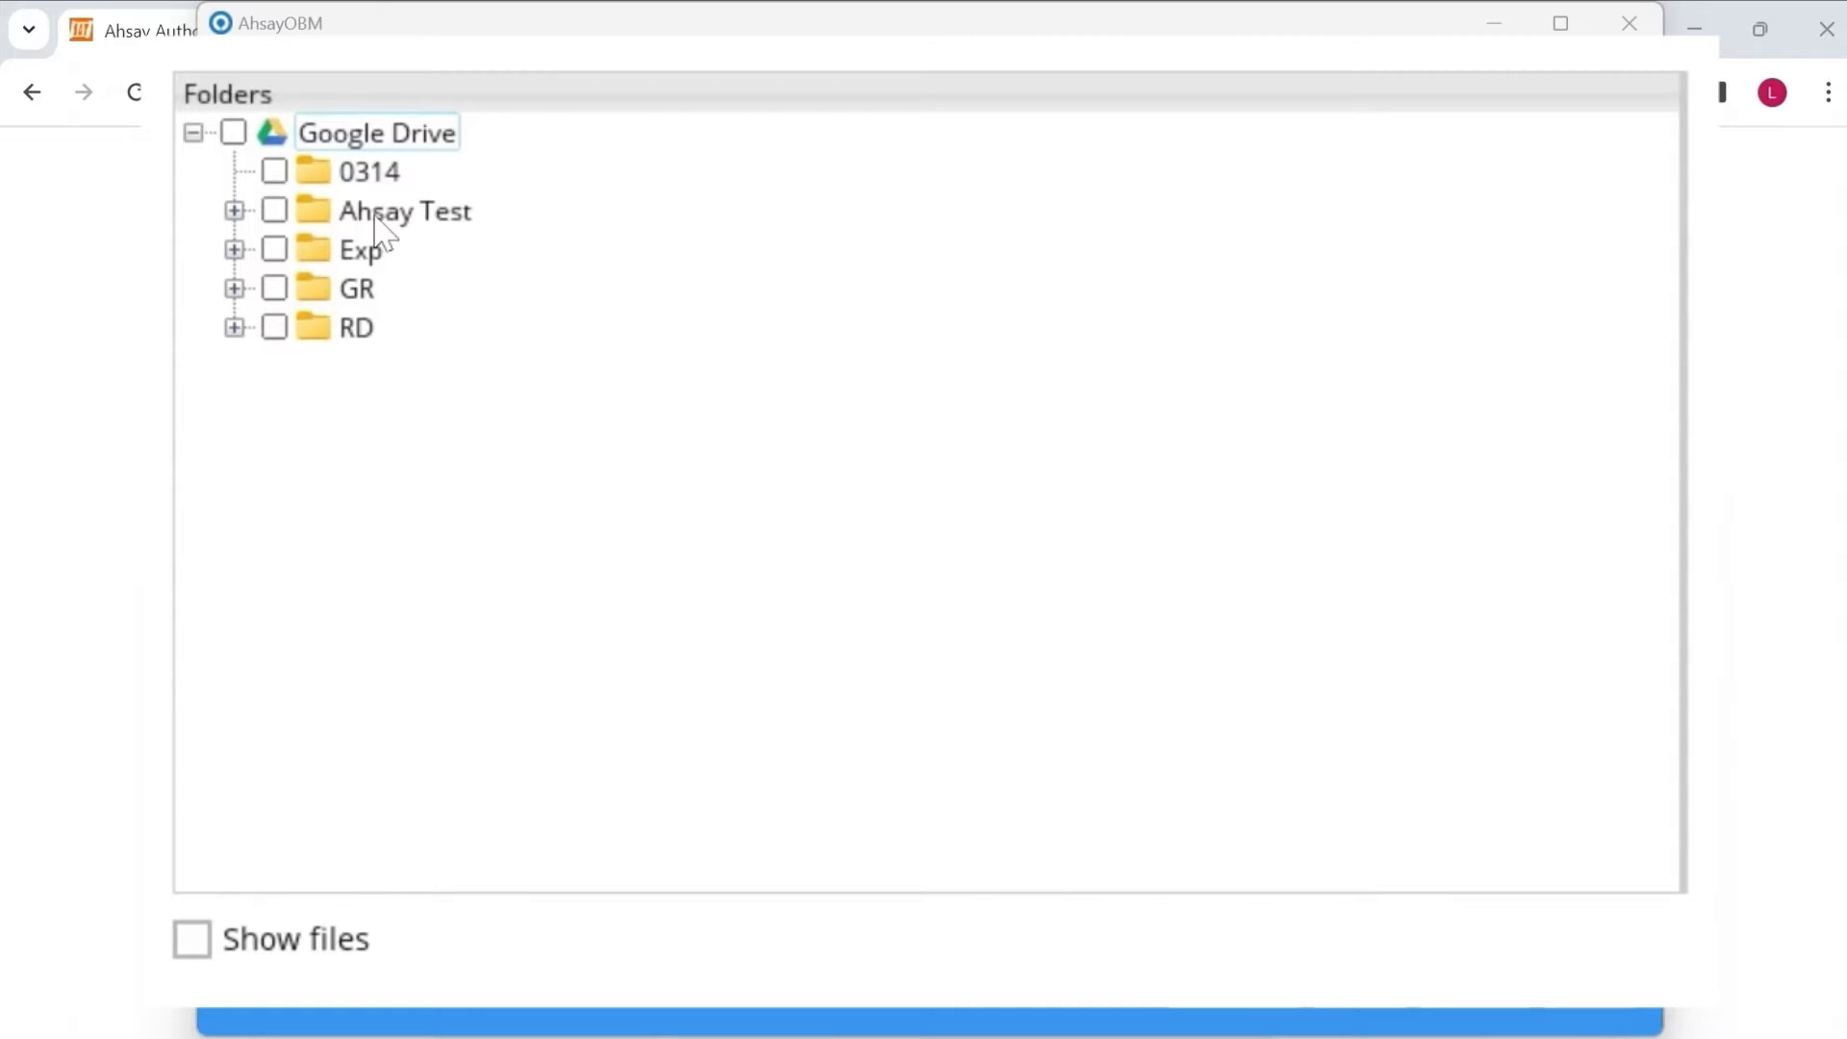
Select only the Ahsay Test folder, including Final and Initial, as the Google Drive source.
click(234, 211)
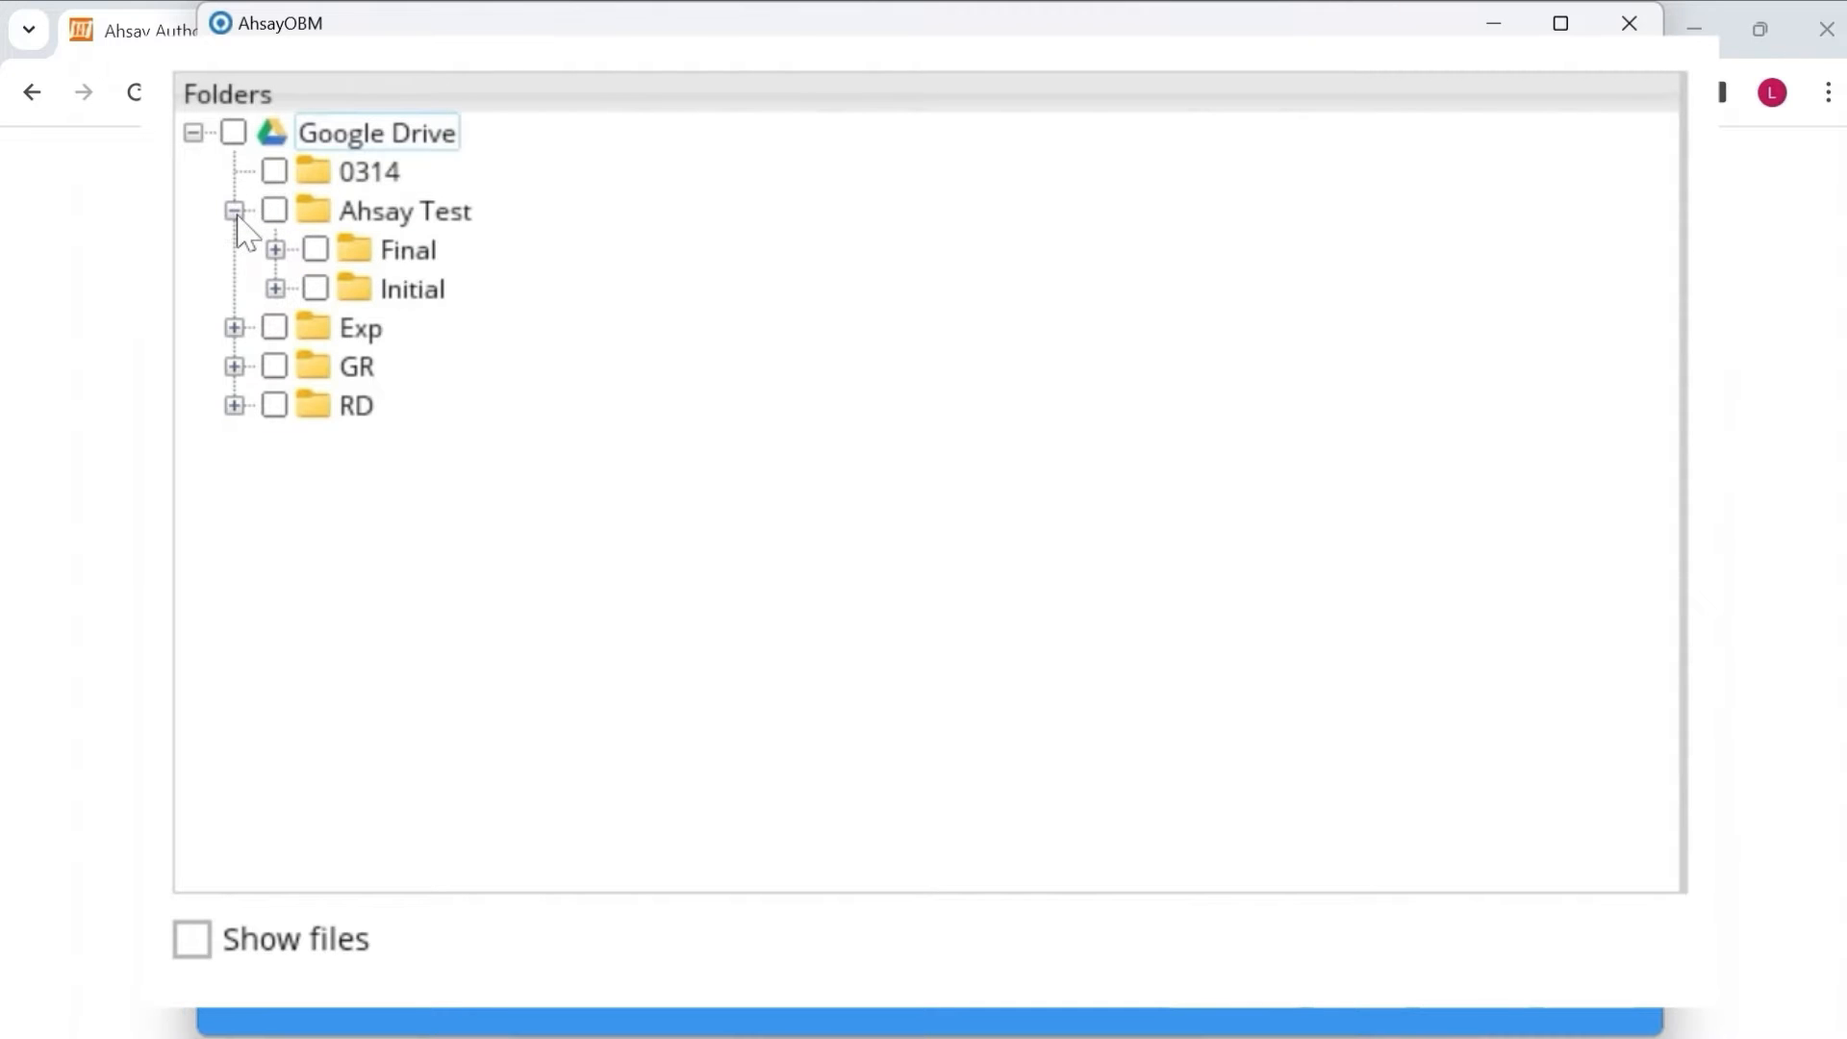
click(194, 950)
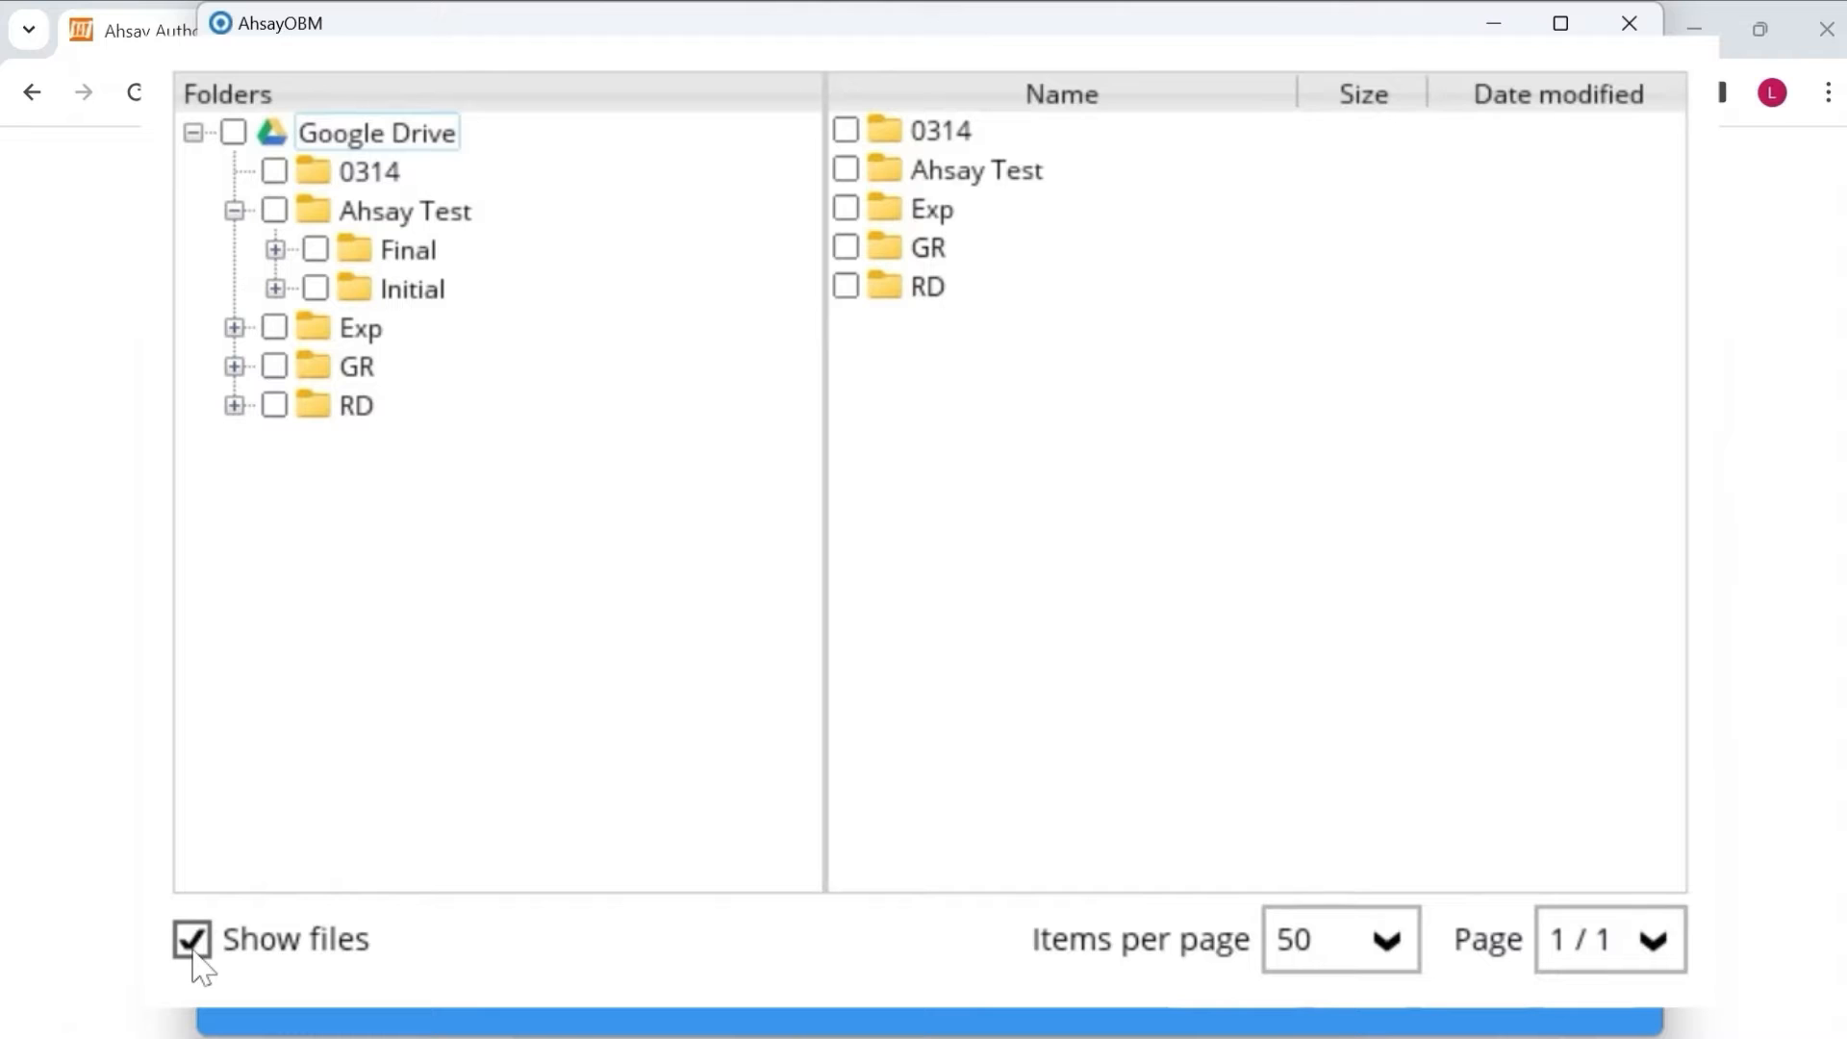
click(444, 214)
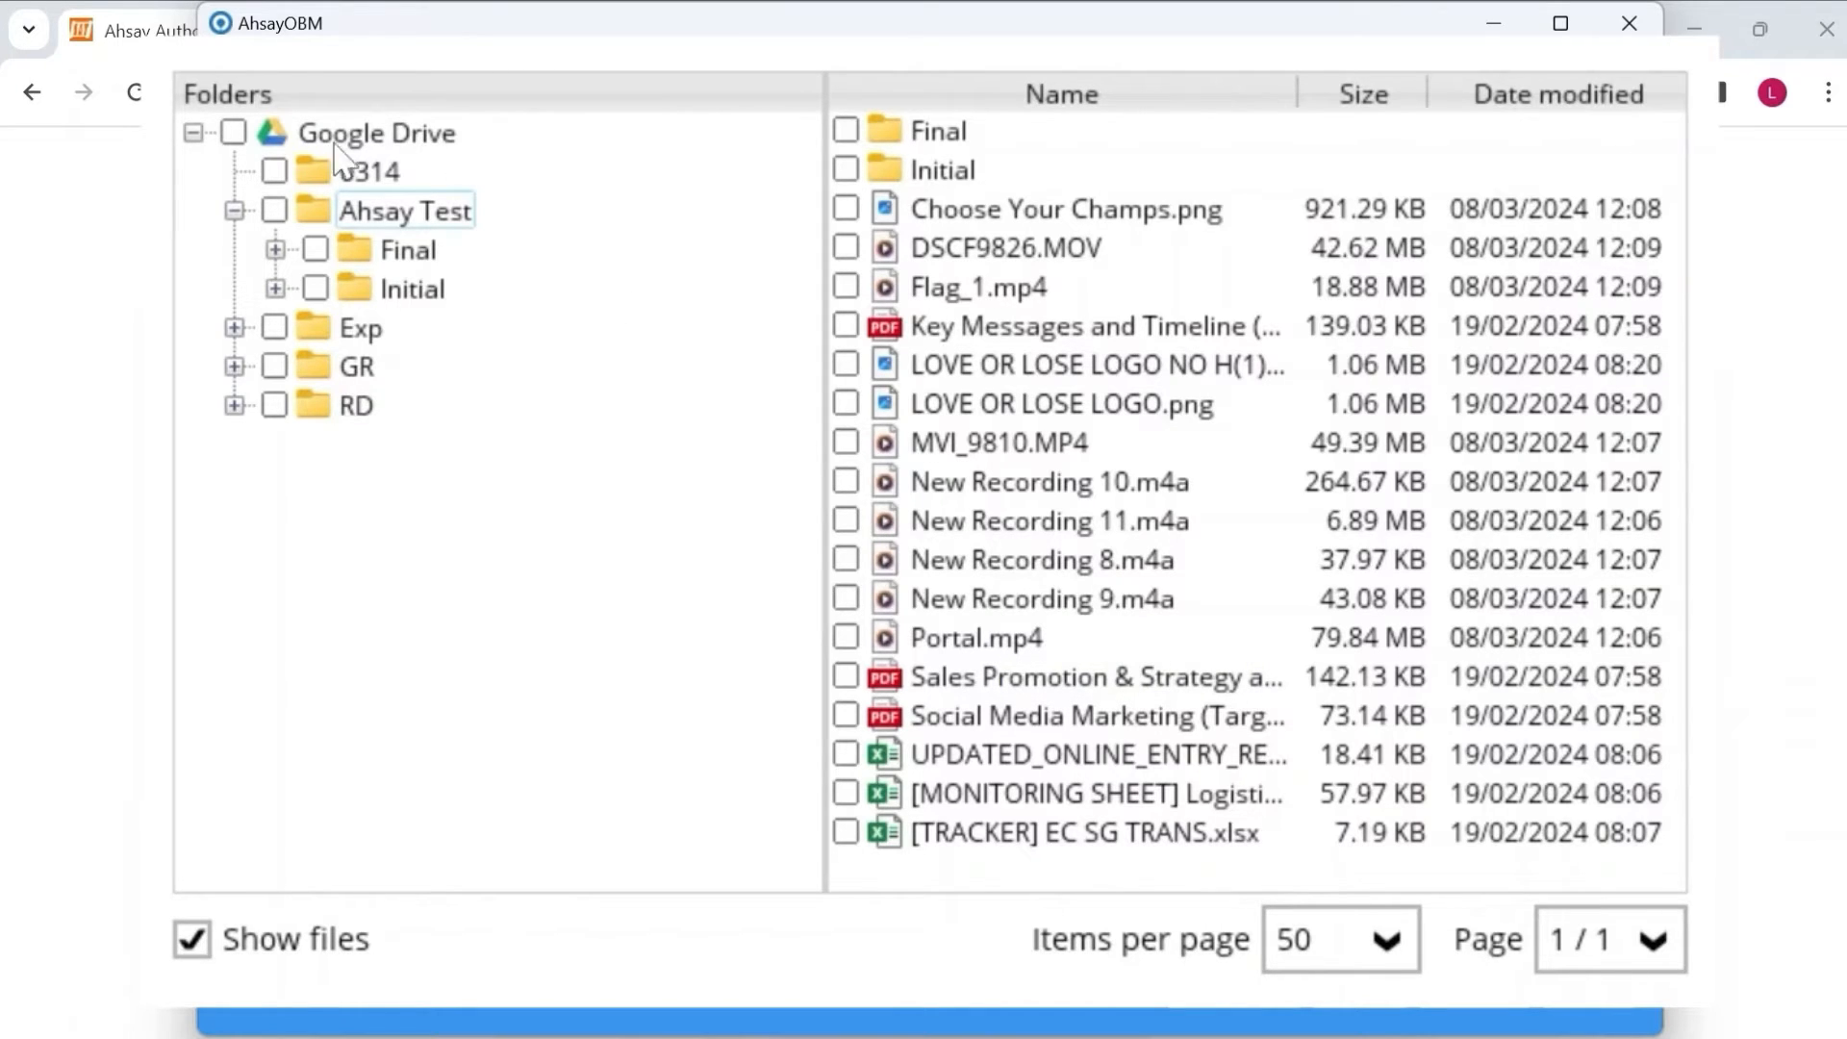
click(234, 132)
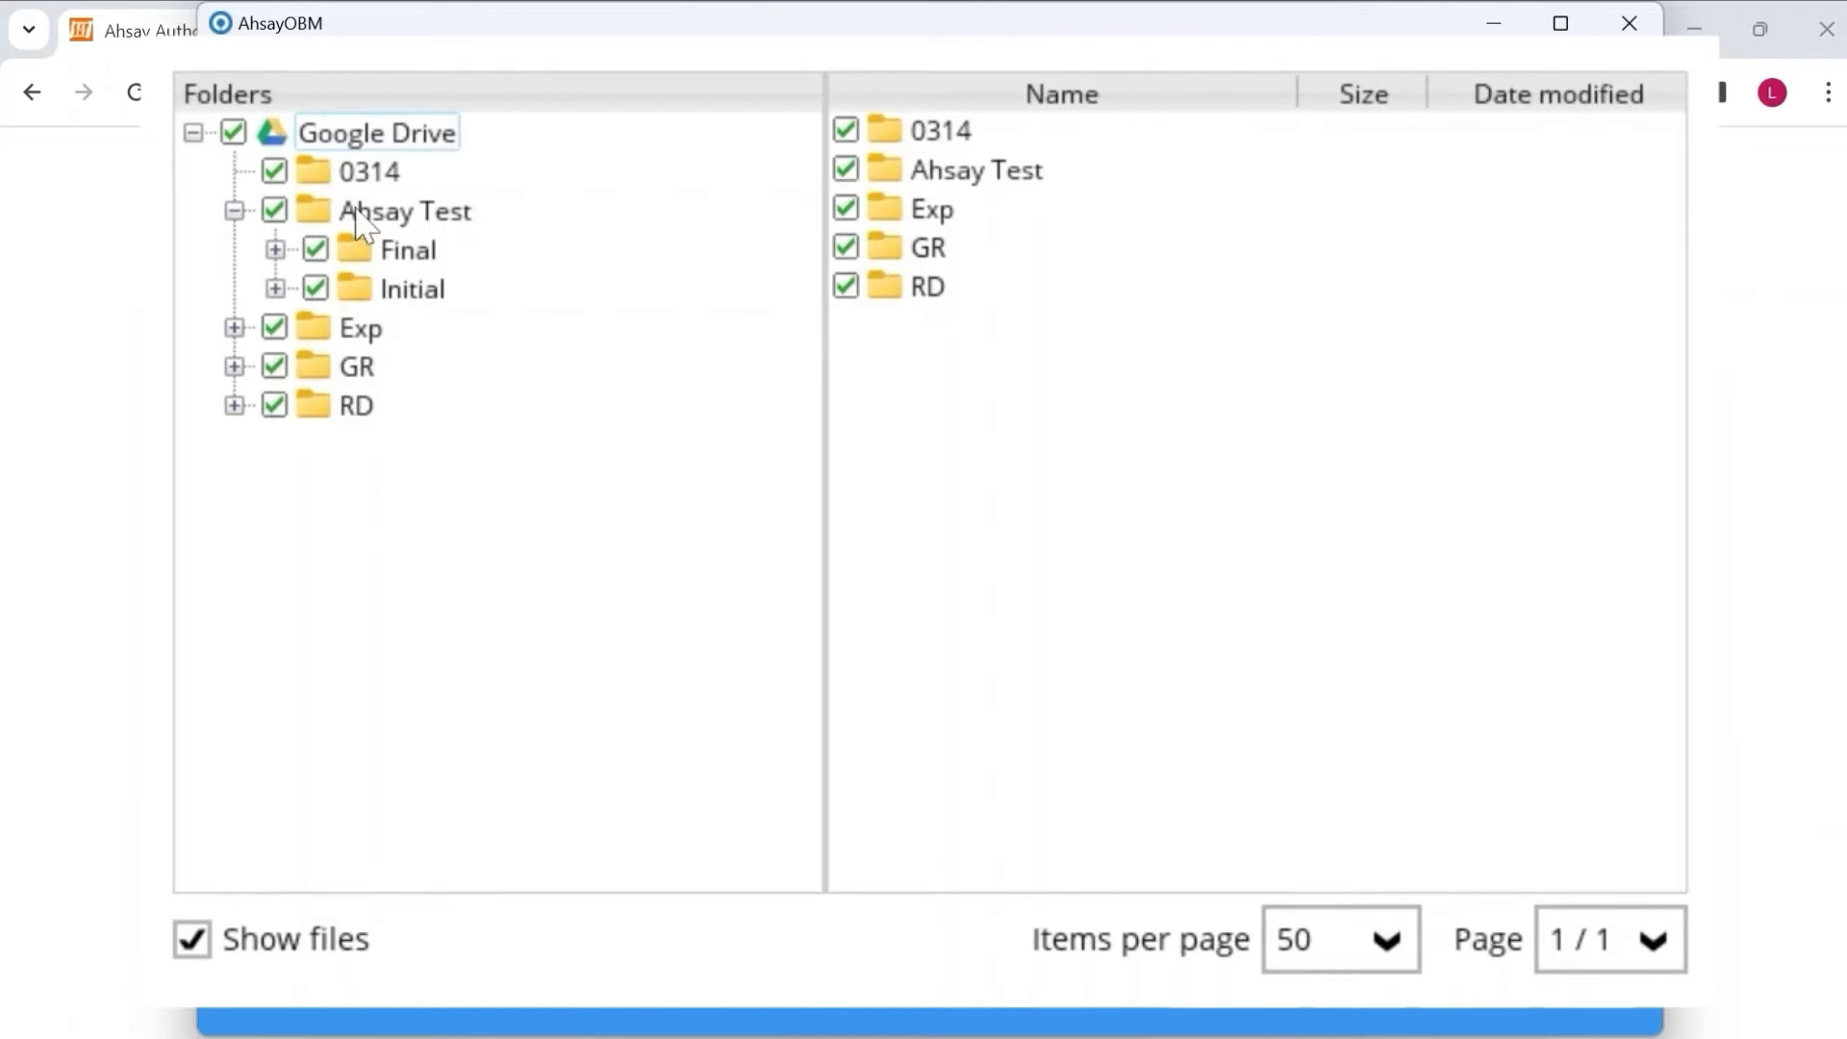
click(234, 133)
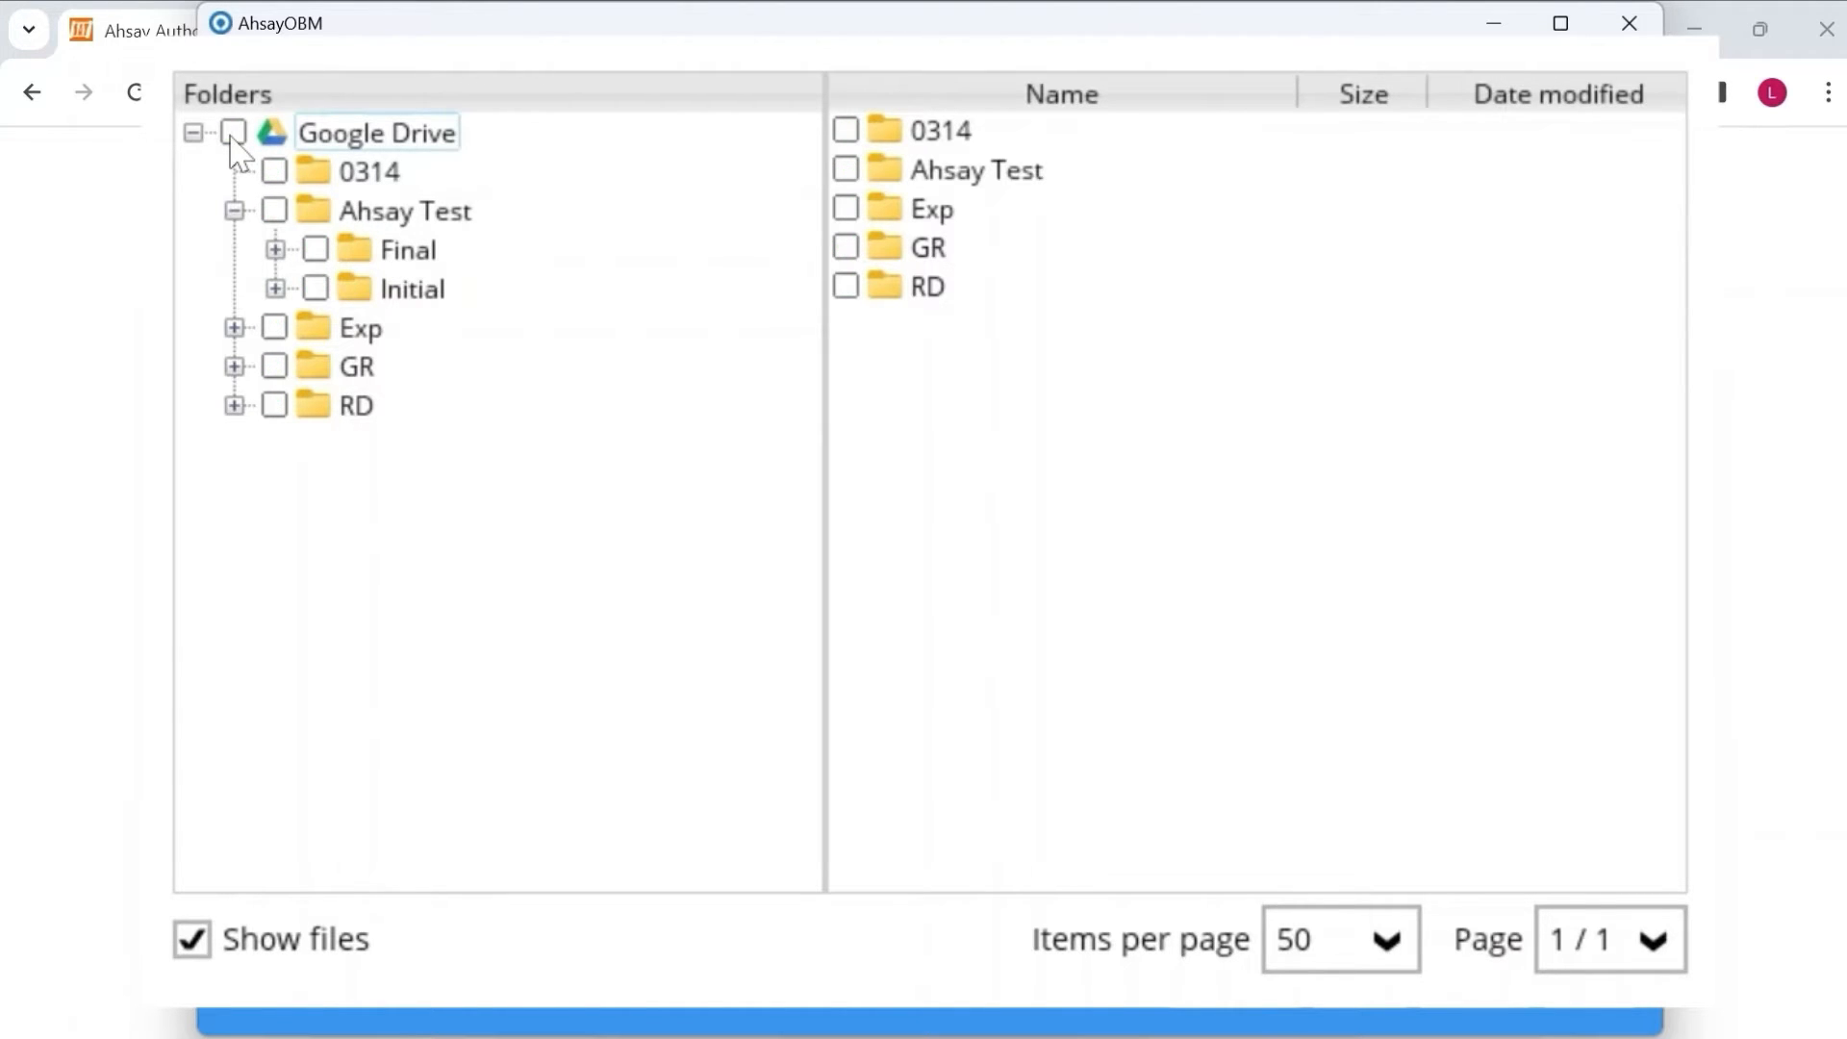
click(275, 211)
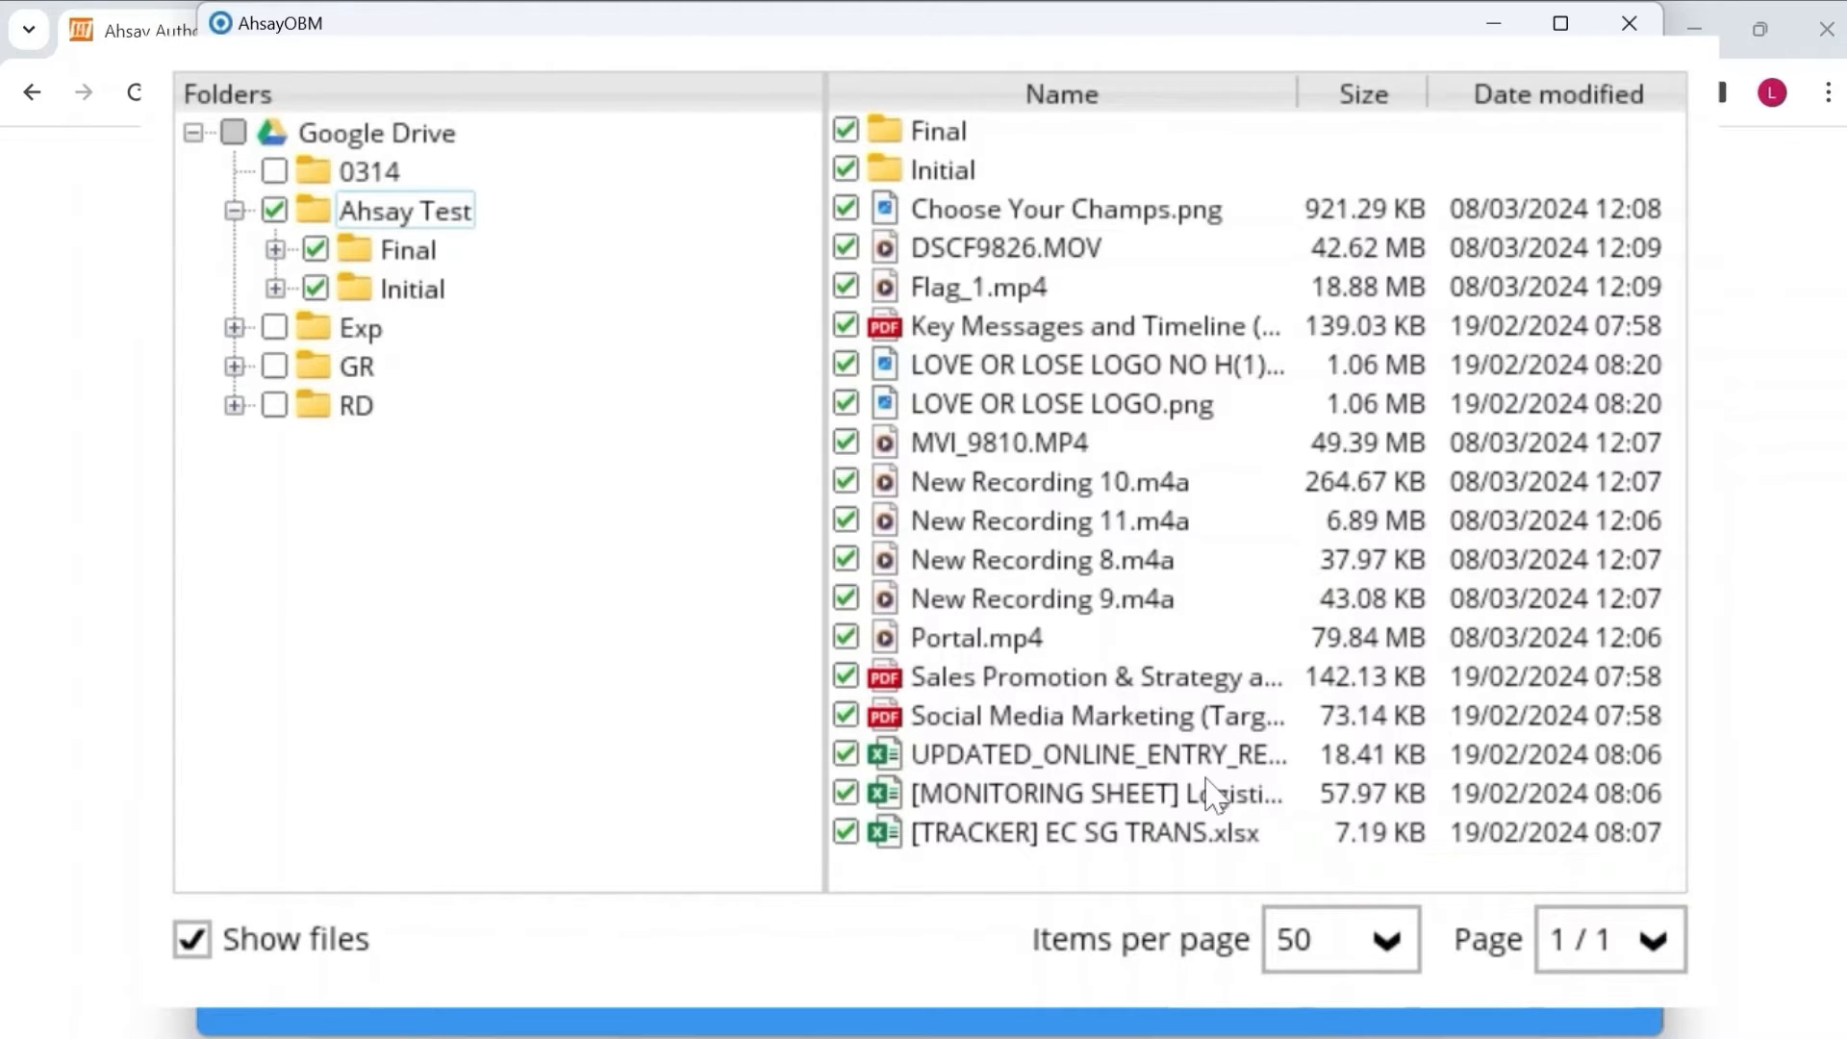
click(408, 252)
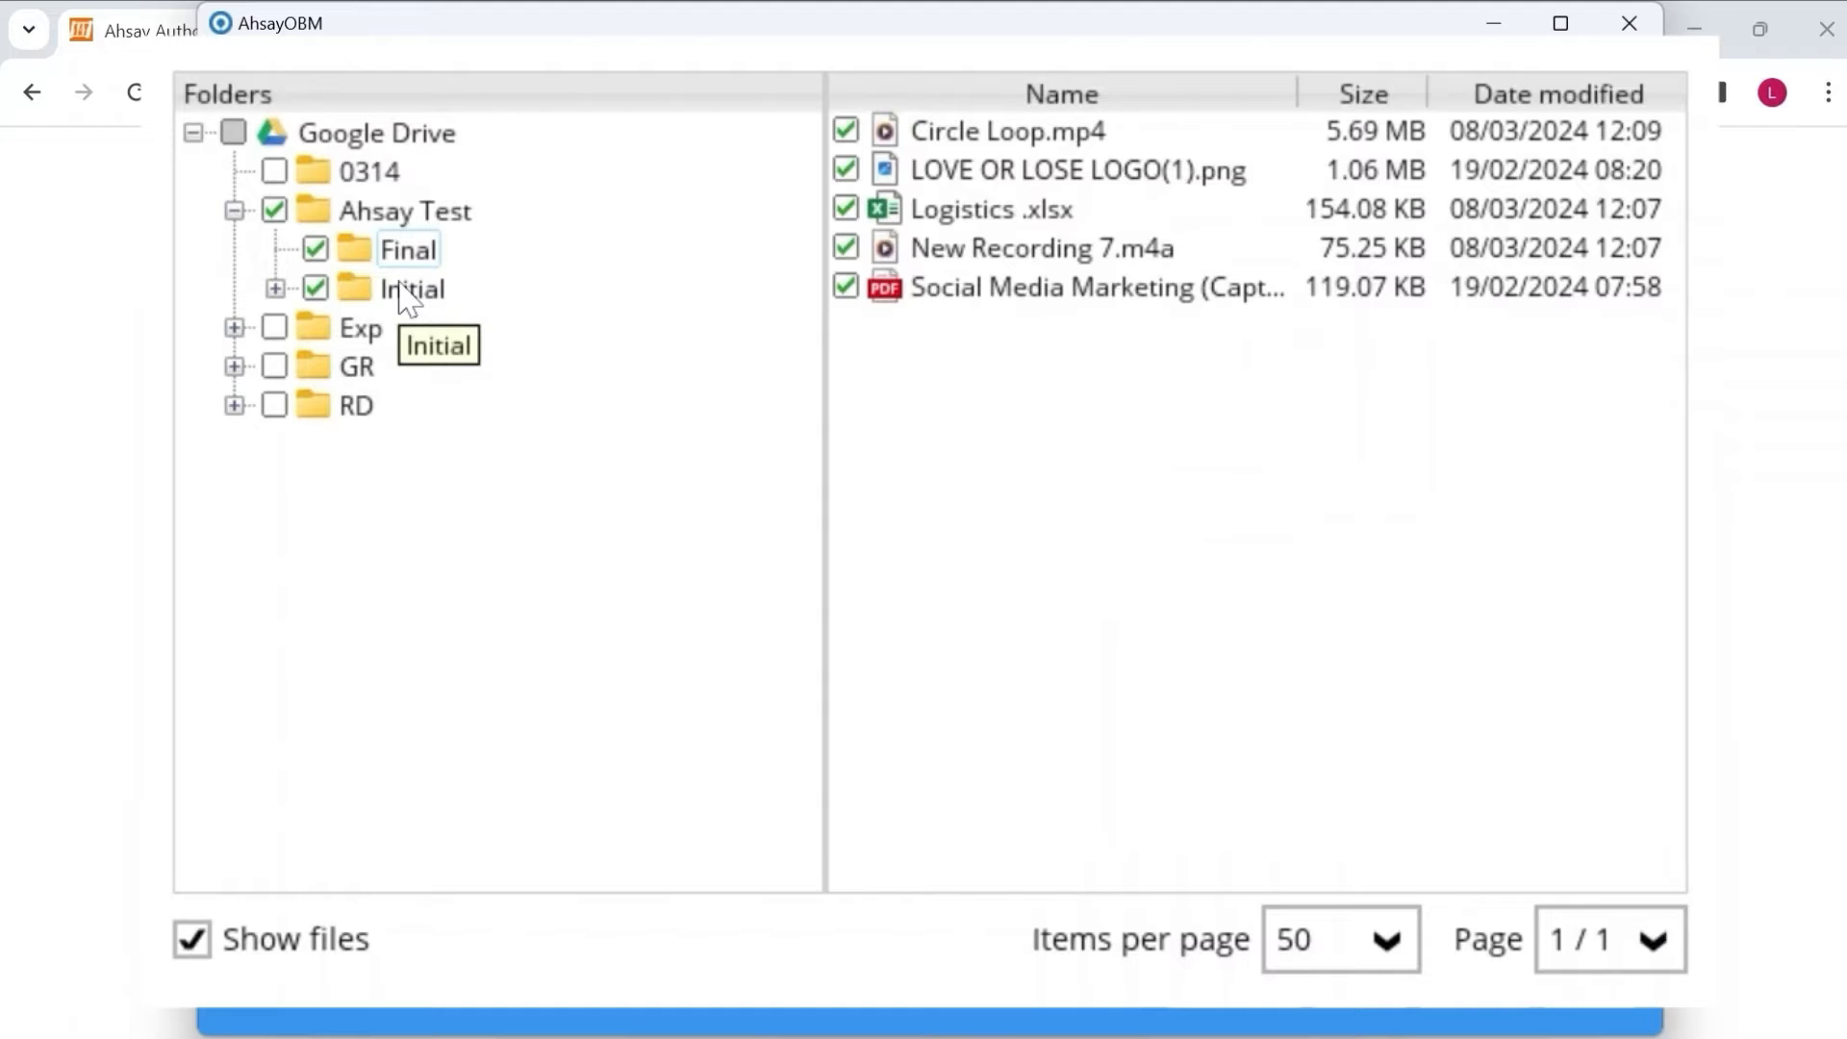
click(408, 291)
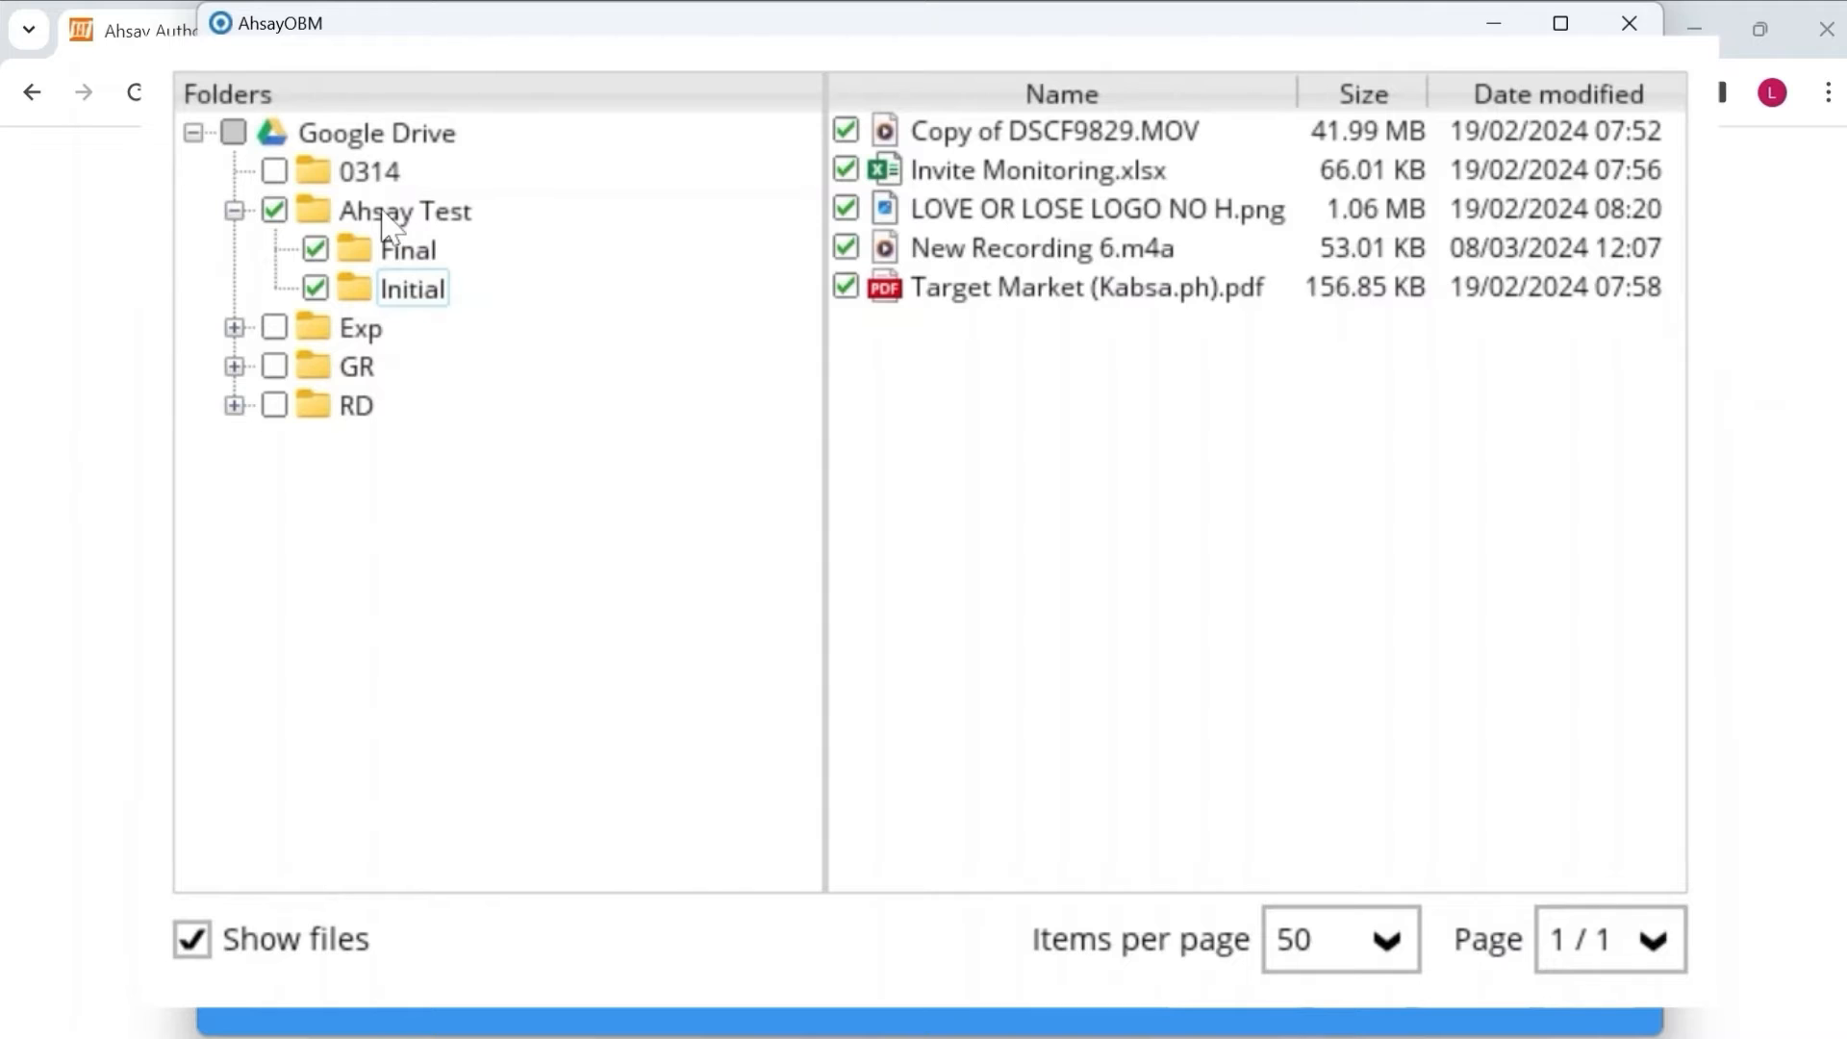
click(1335, 981)
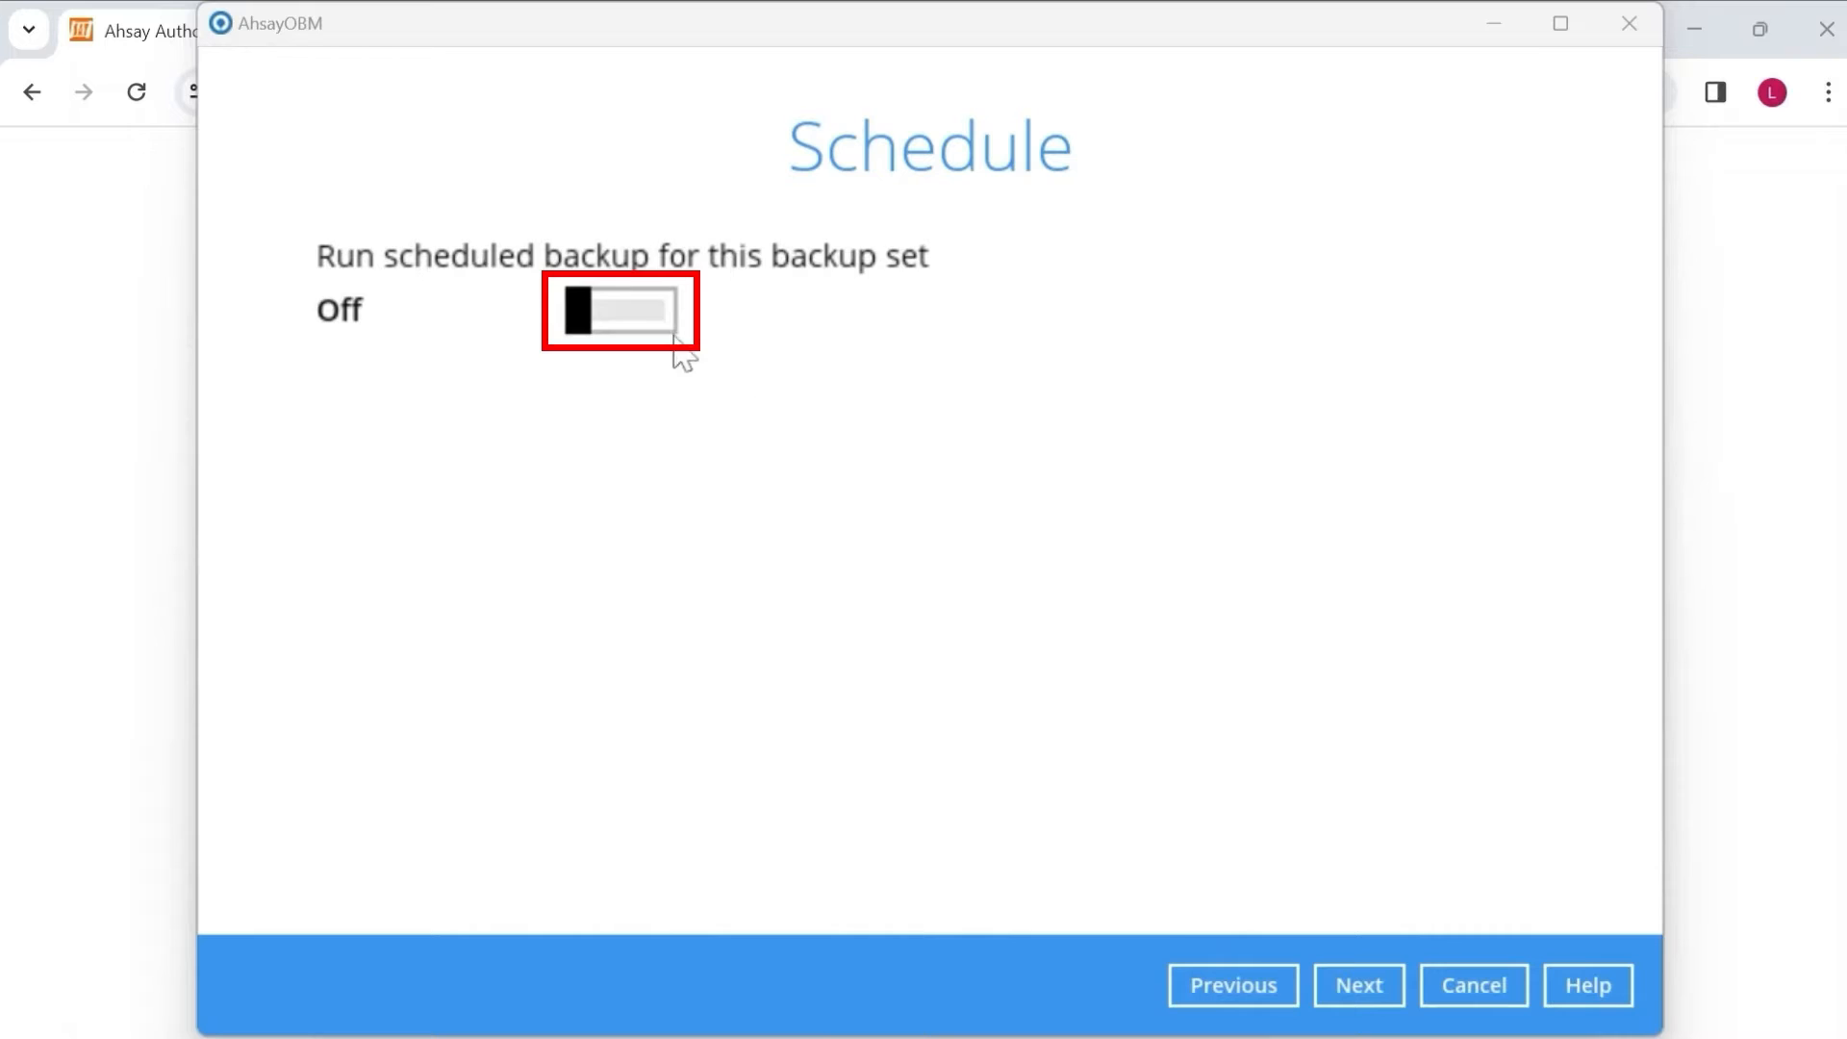
Turn 'Run scheduled backup' on and begin adding a new schedule.
click(650, 316)
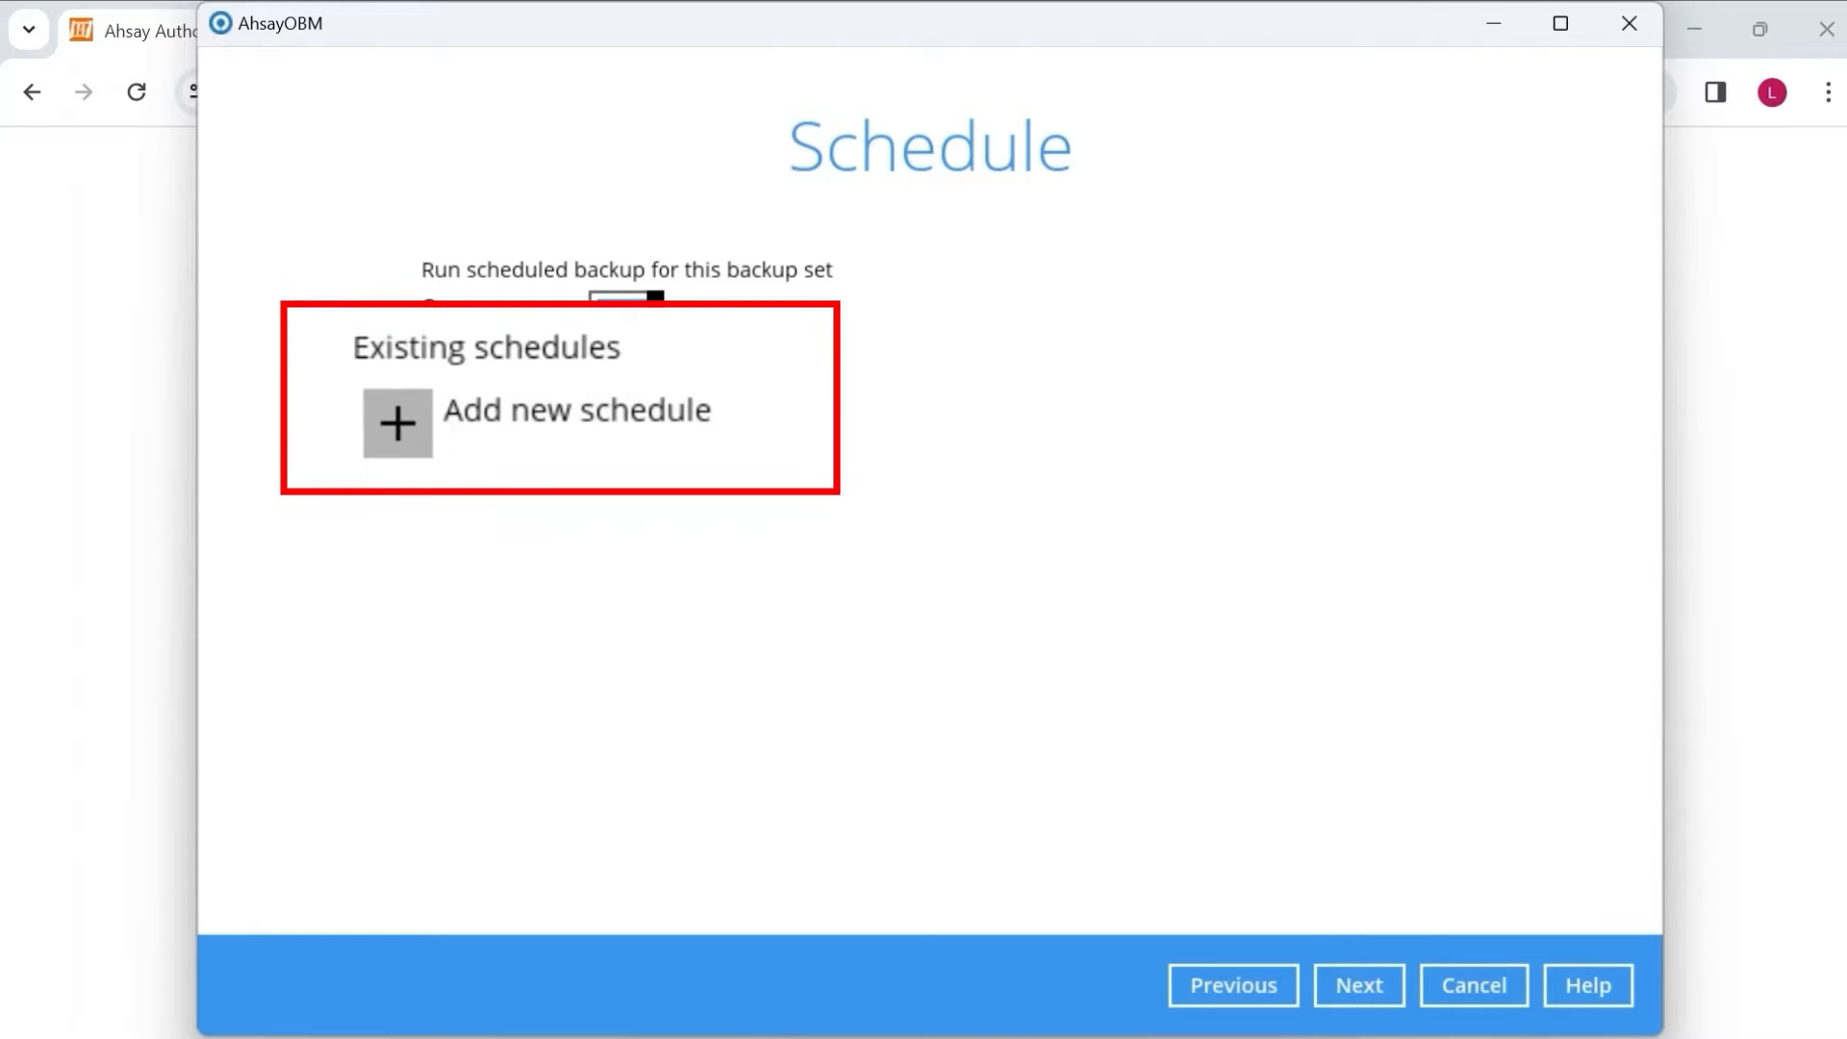
click(426, 428)
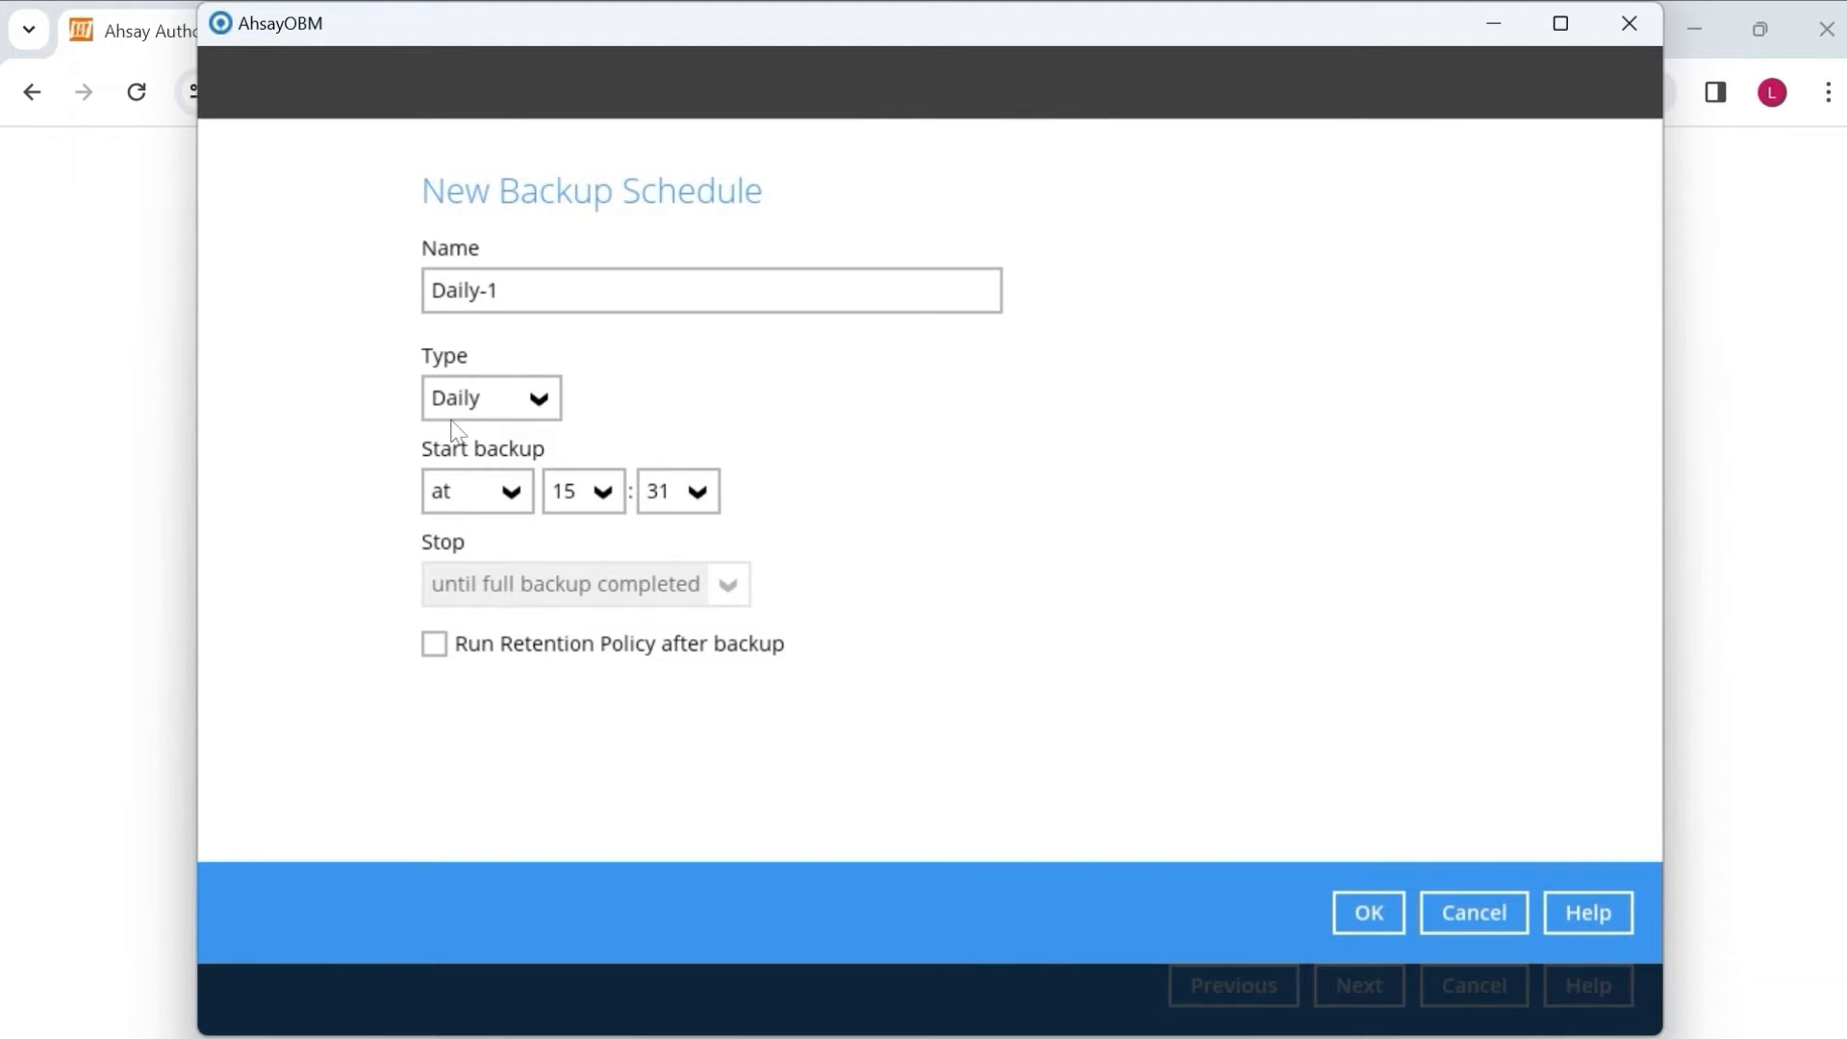
Rename the schedule 'Daily backup at 18:00', keep type Daily, and set start time 18:00.
drag(512, 291, 373, 279)
text(Daily backup at 18:00)
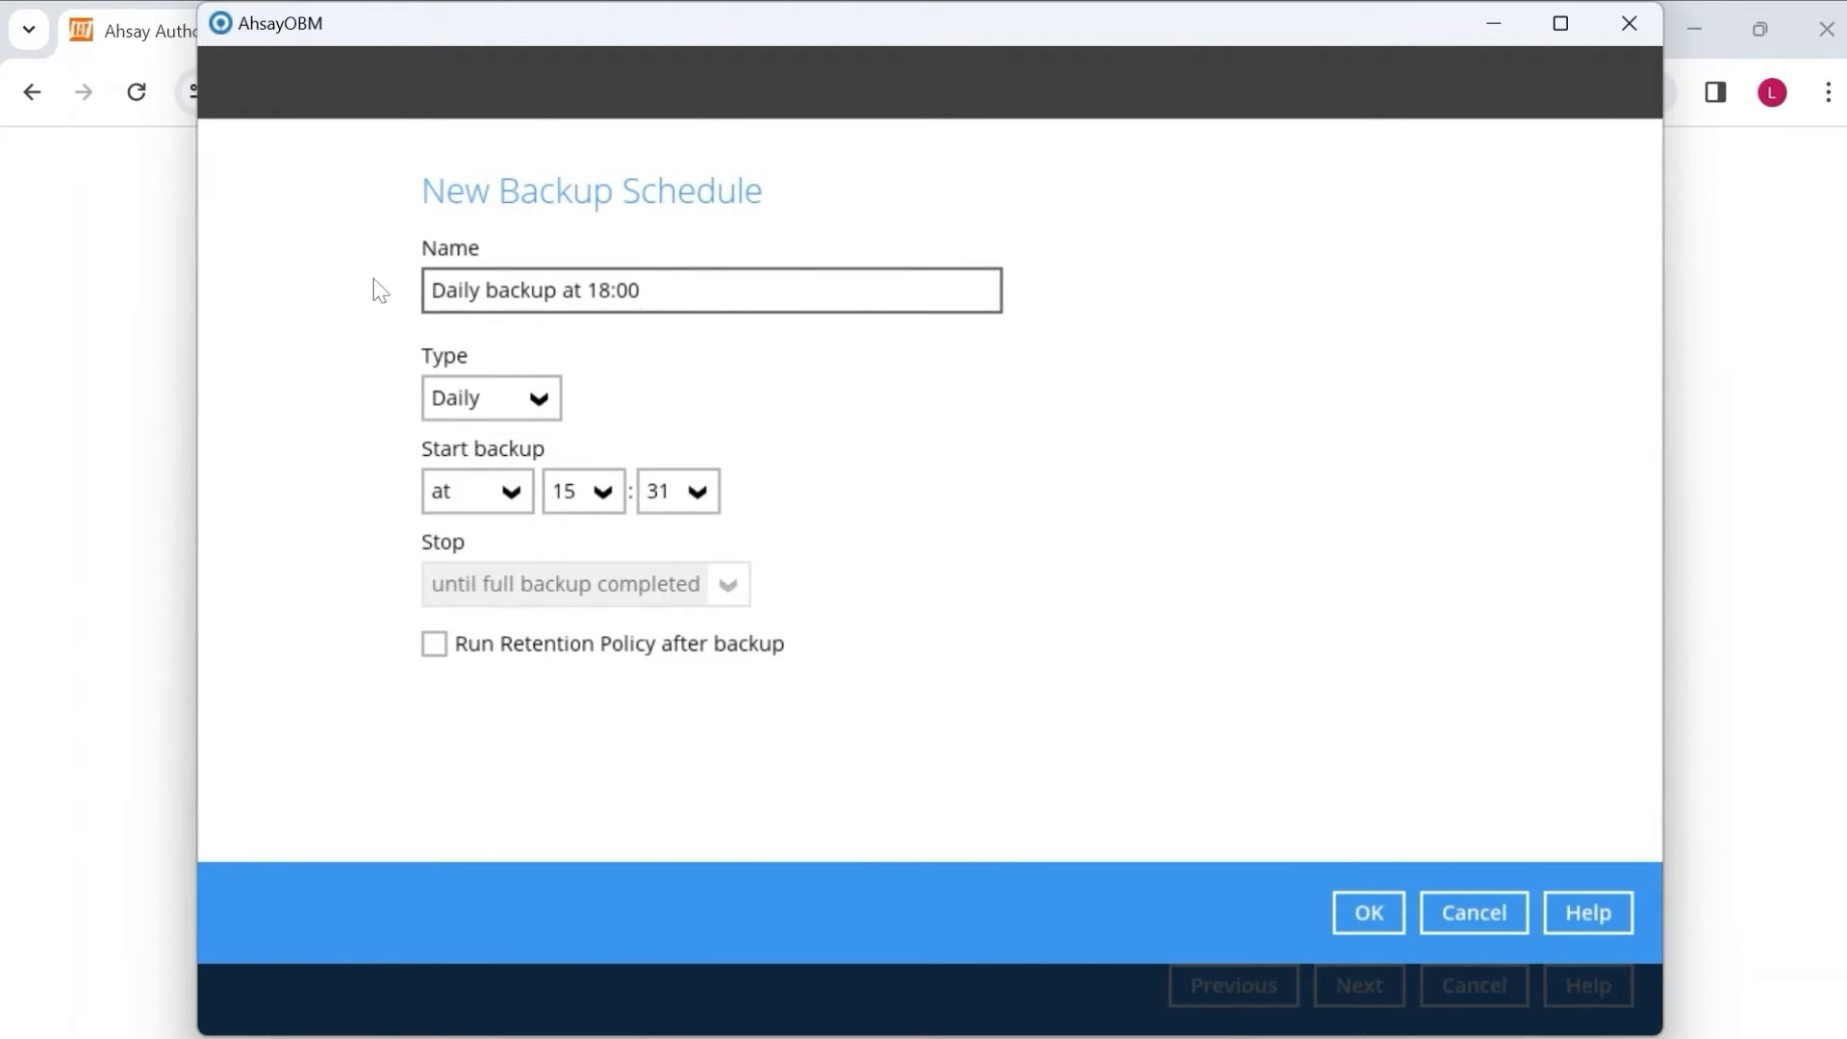
click(551, 399)
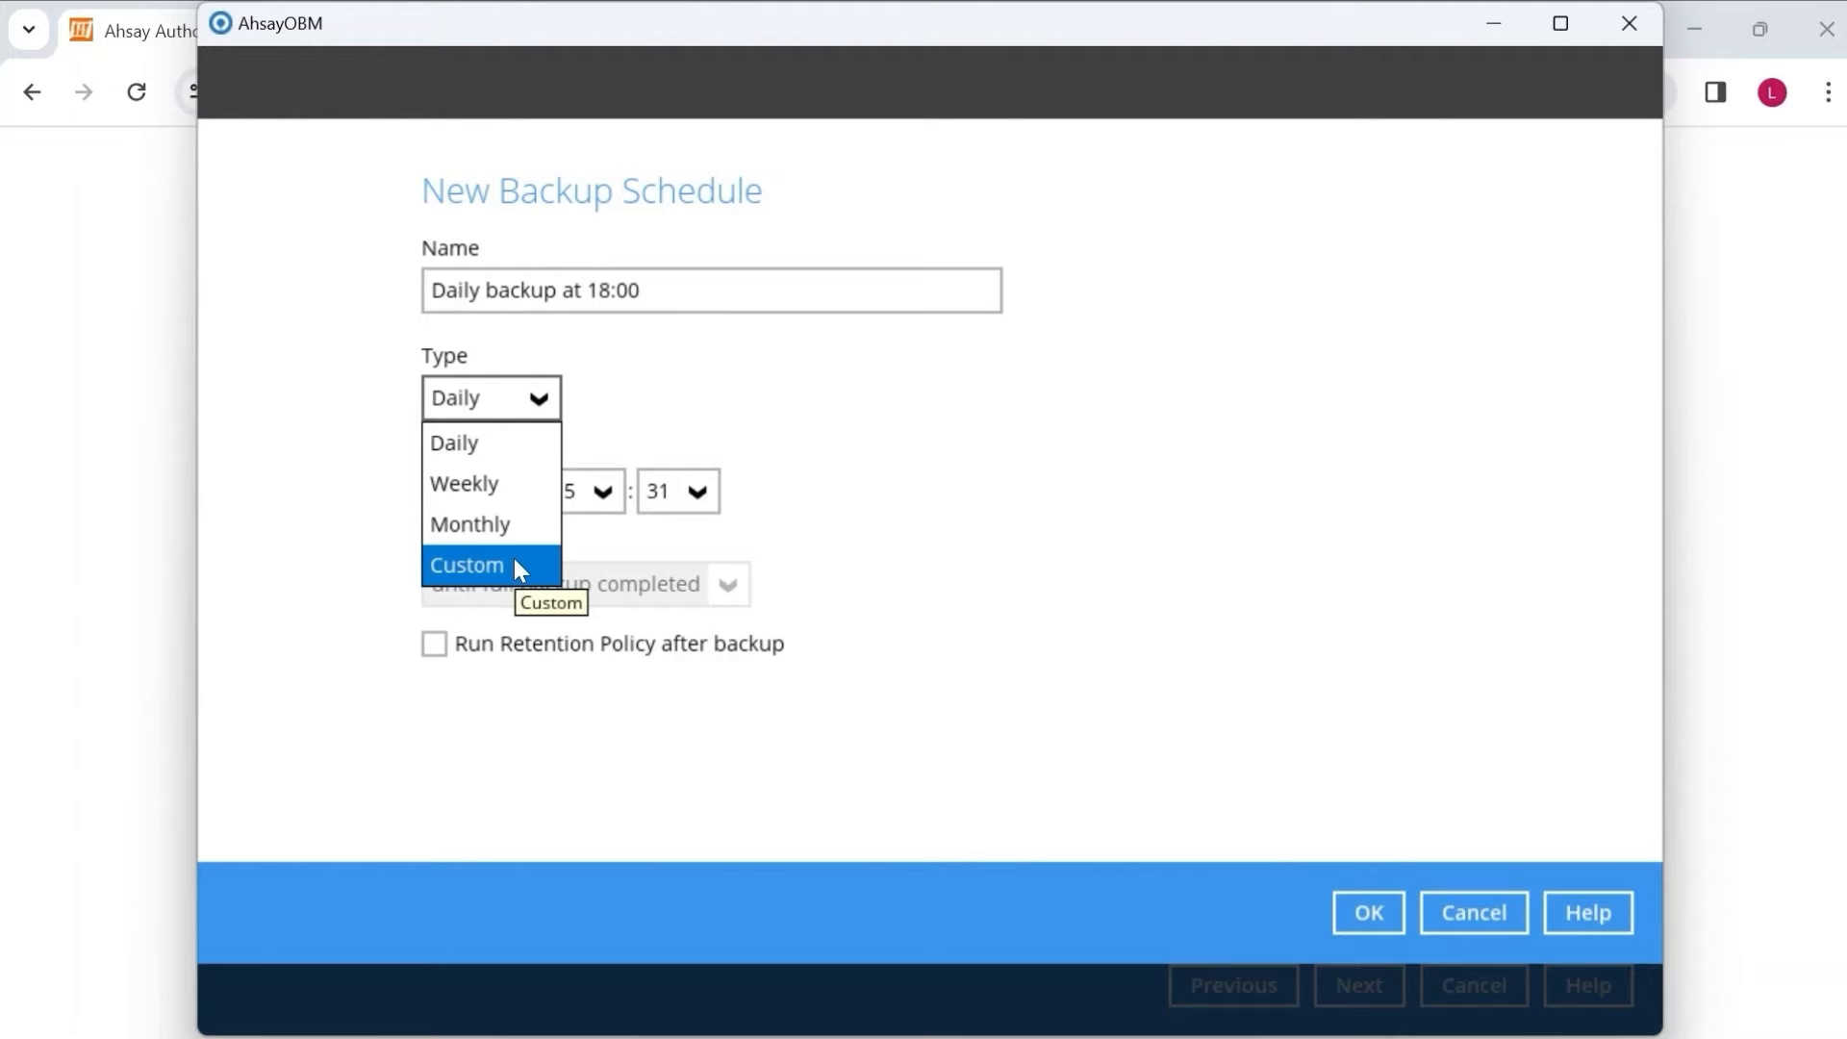
click(760, 436)
click(557, 405)
click(749, 421)
click(583, 492)
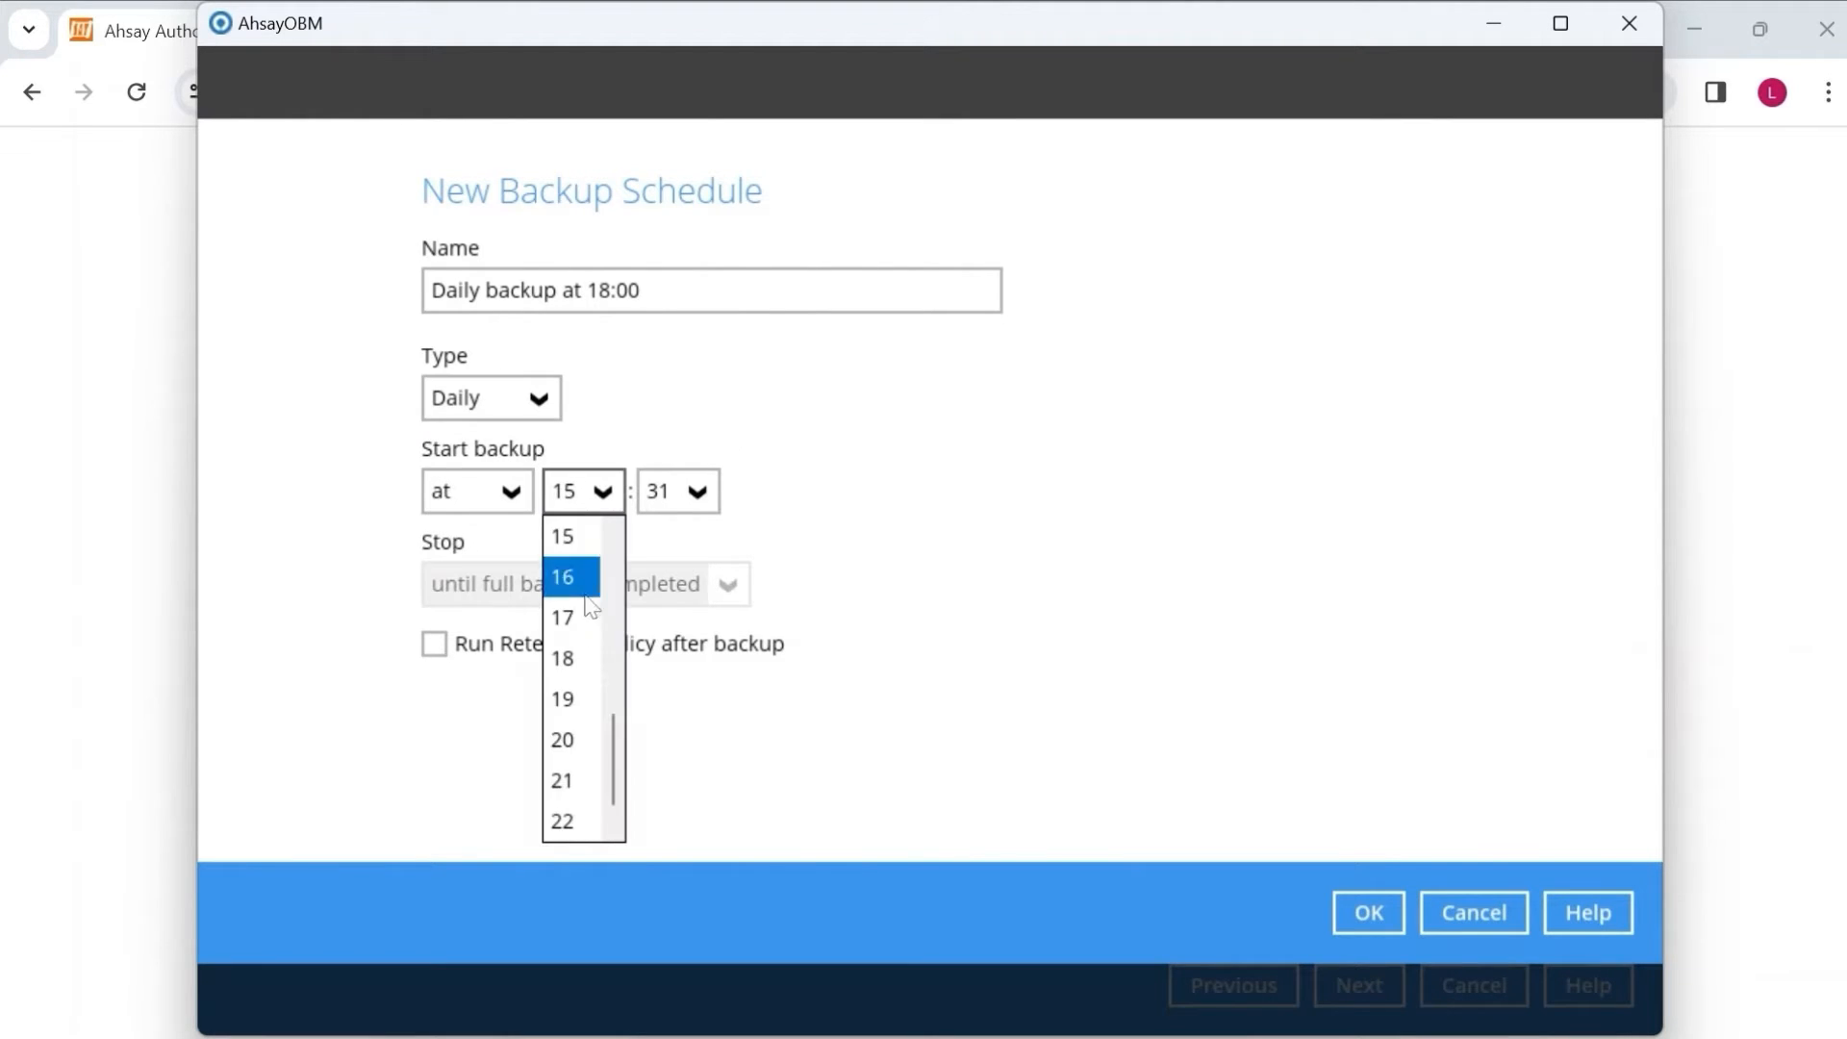
click(582, 653)
click(679, 492)
scroll(677, 568, up, 10)
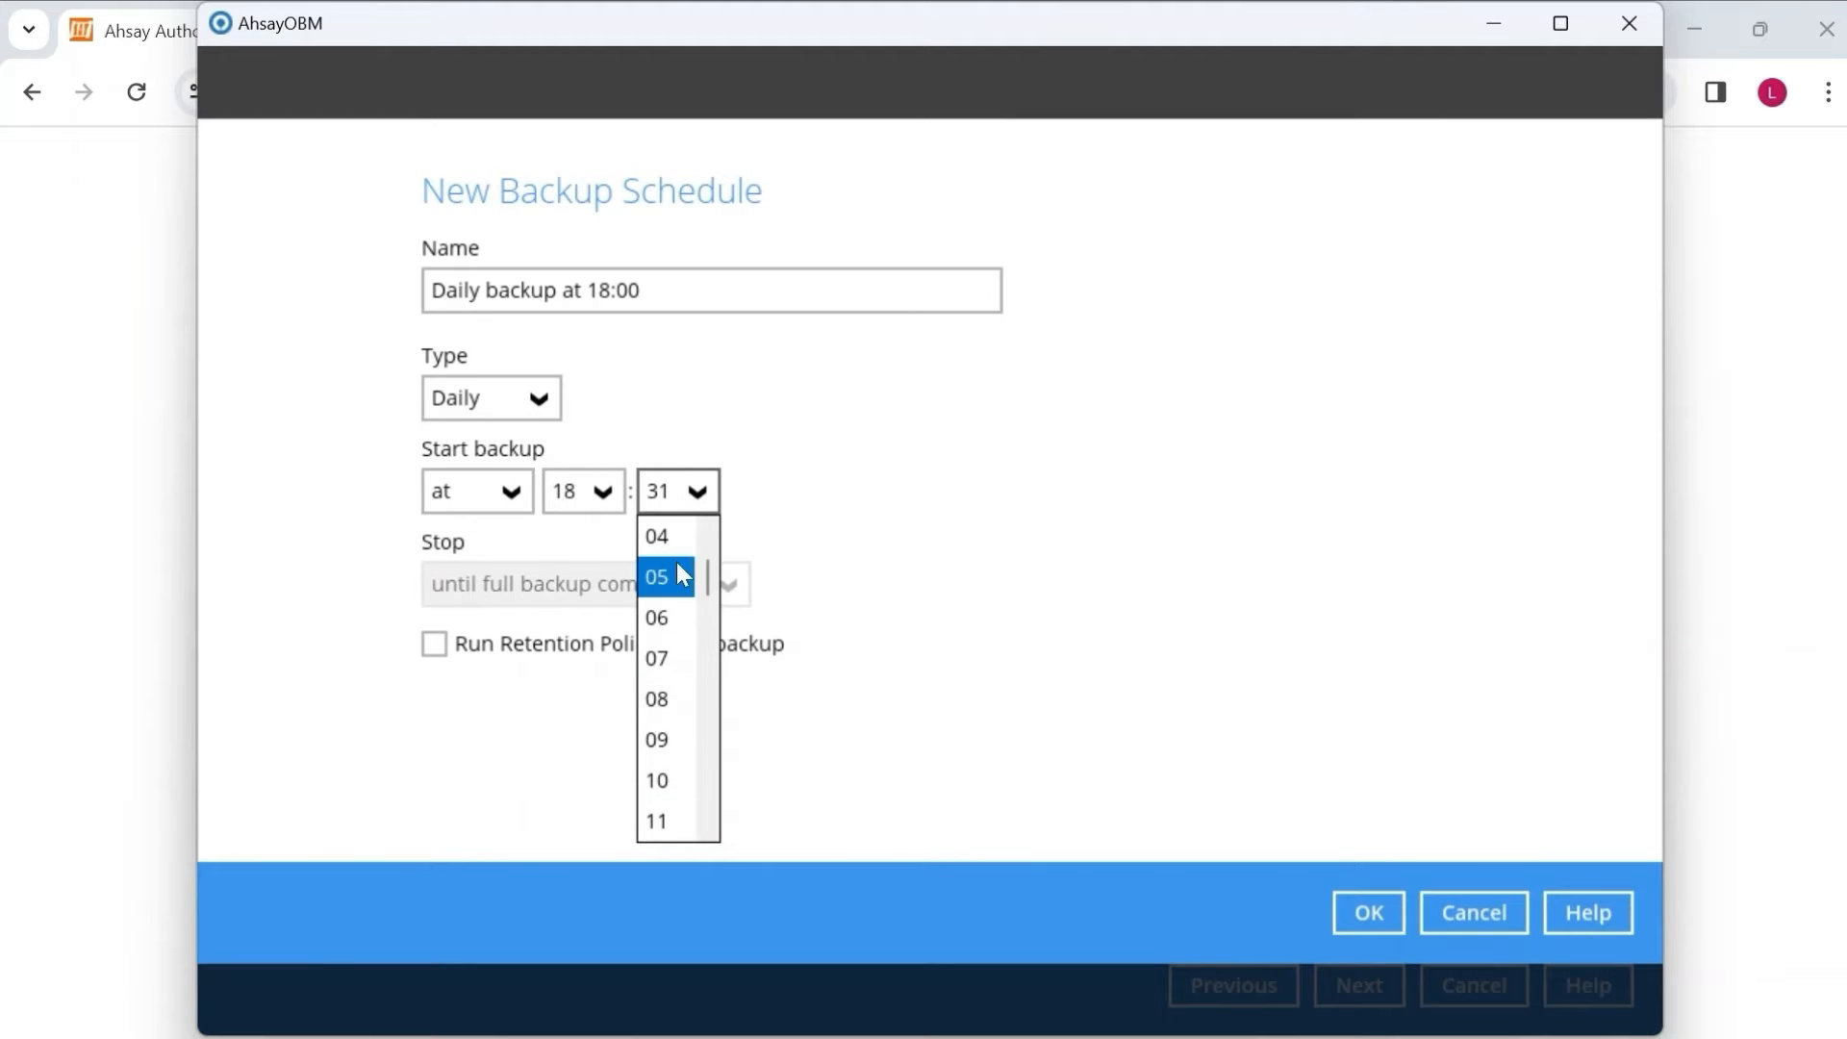
click(654, 537)
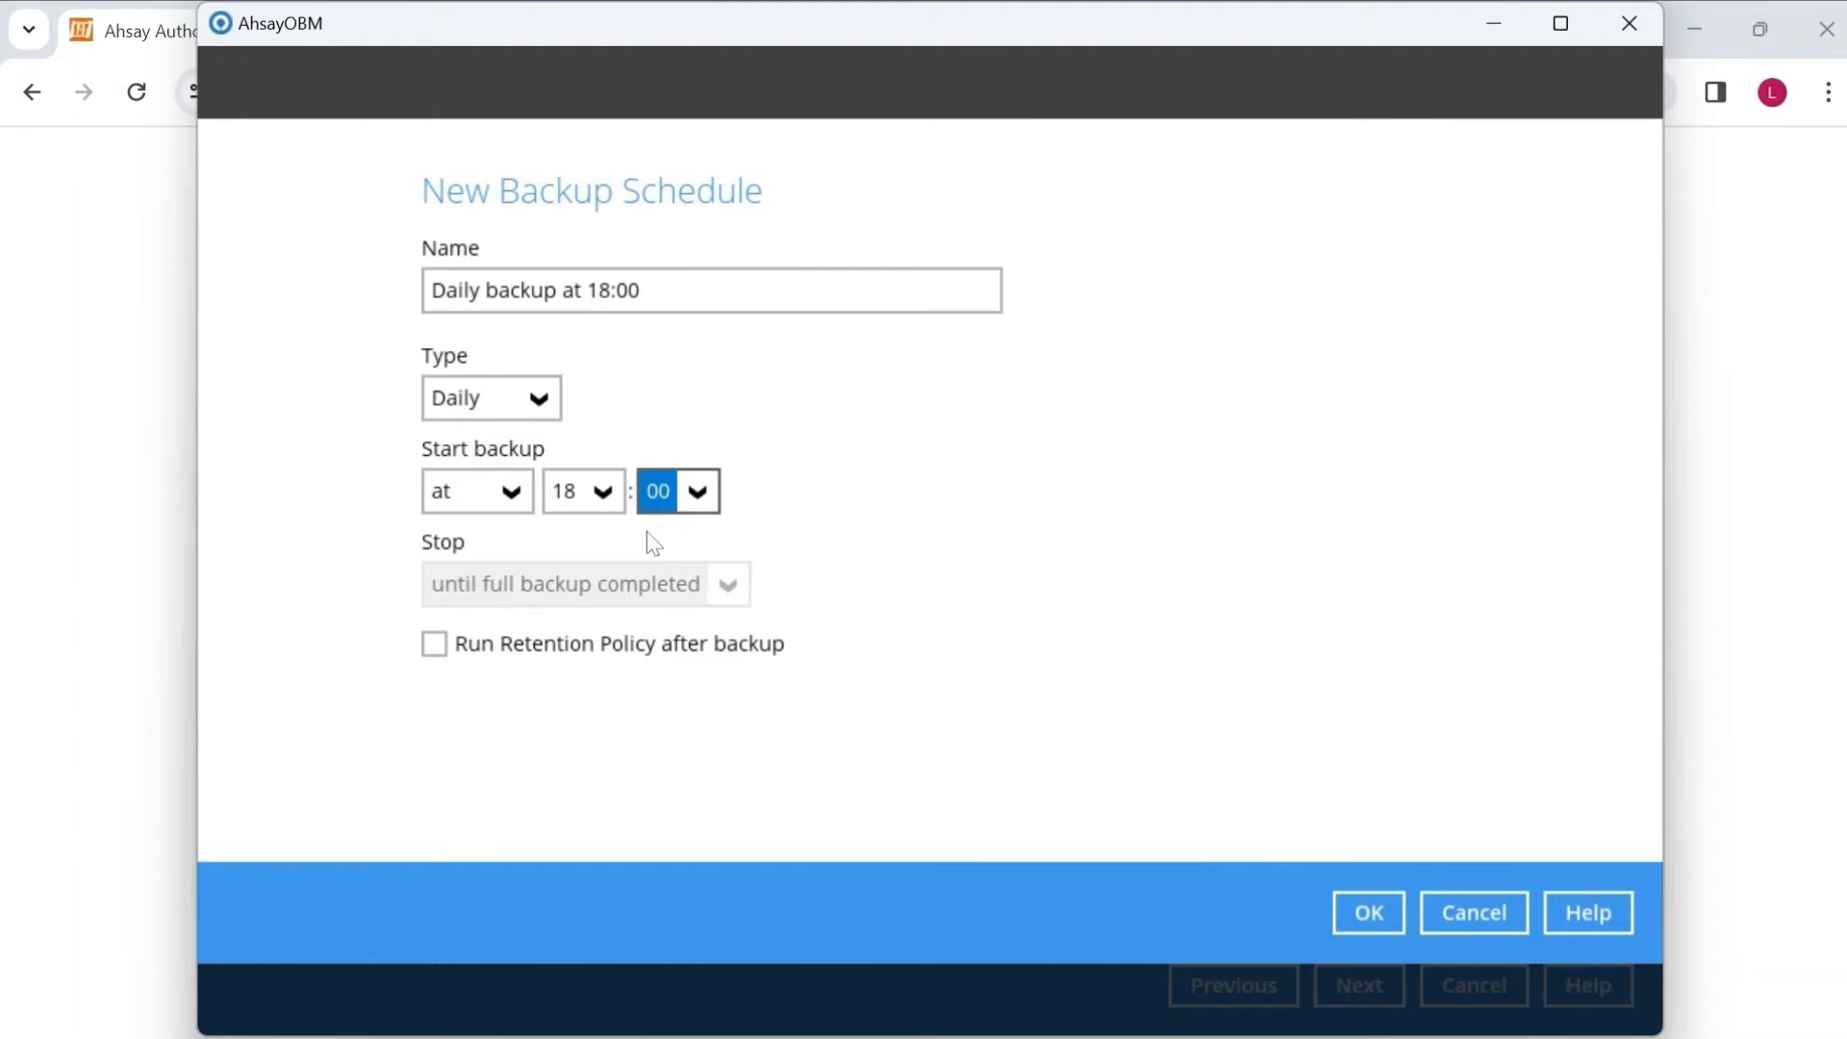
click(509, 495)
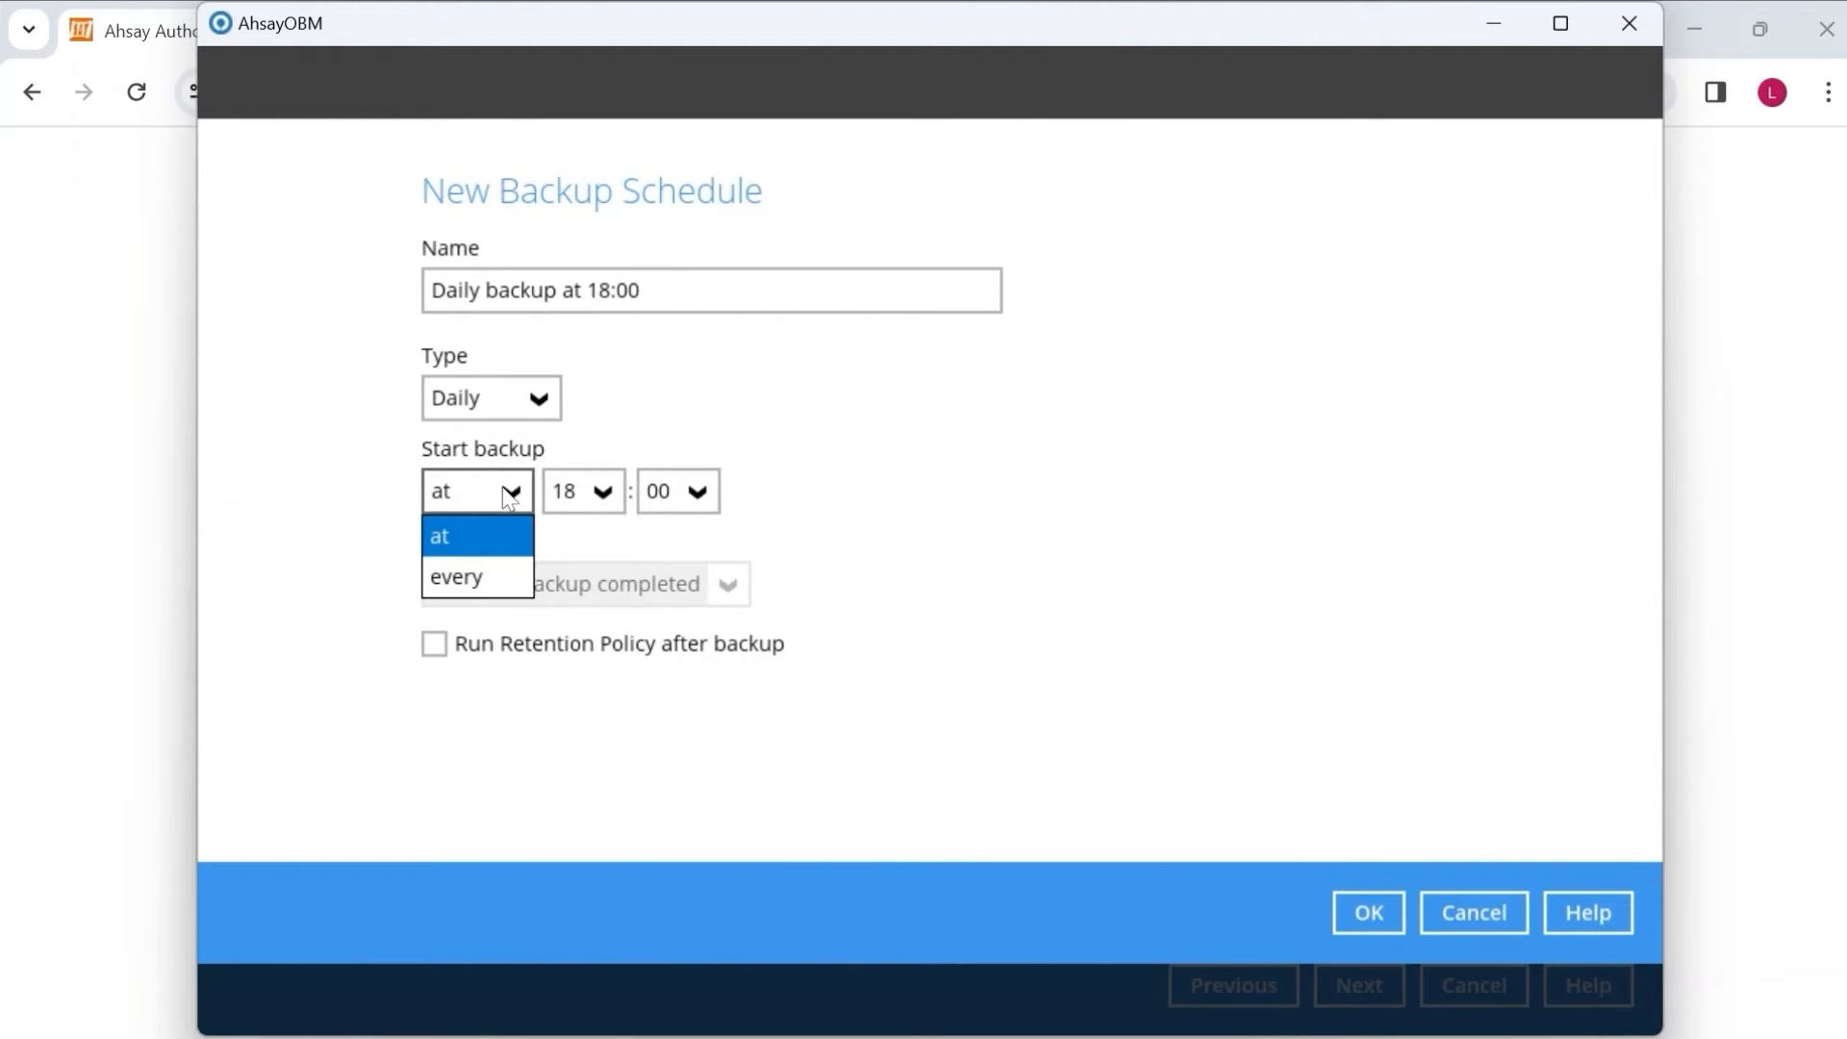
click(501, 564)
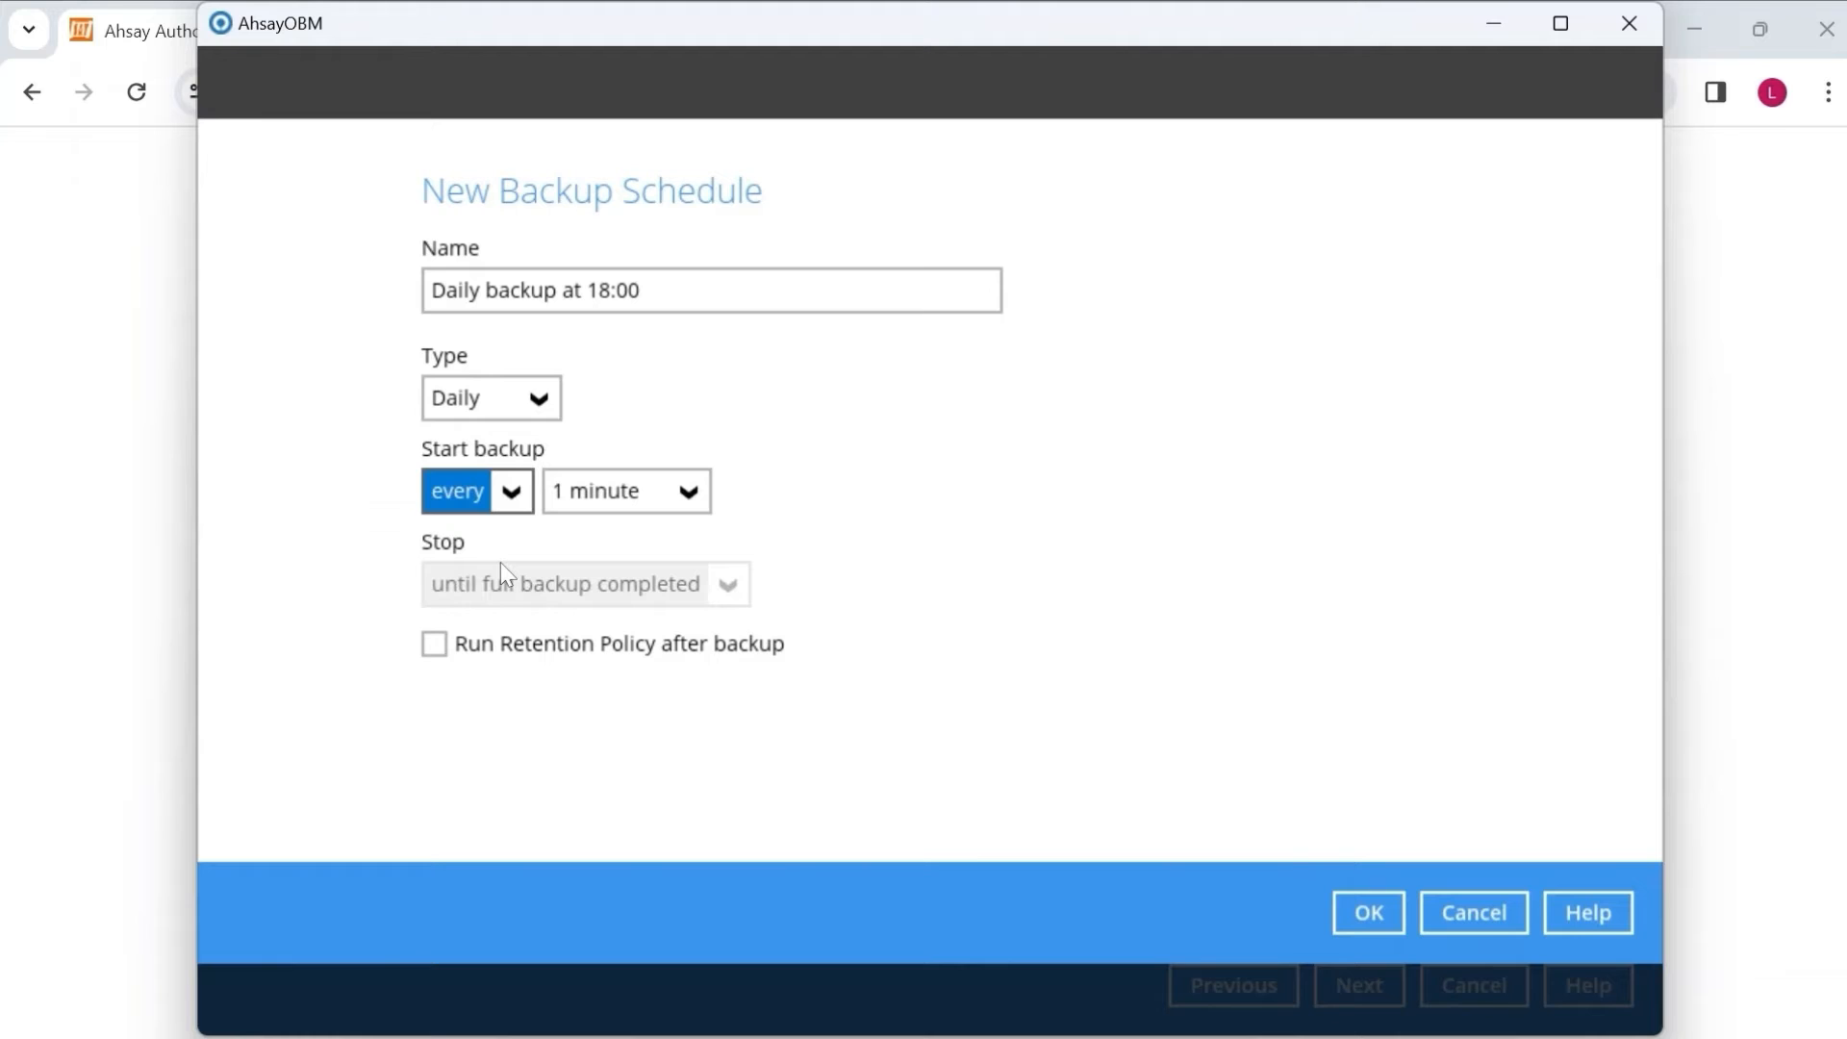
click(672, 491)
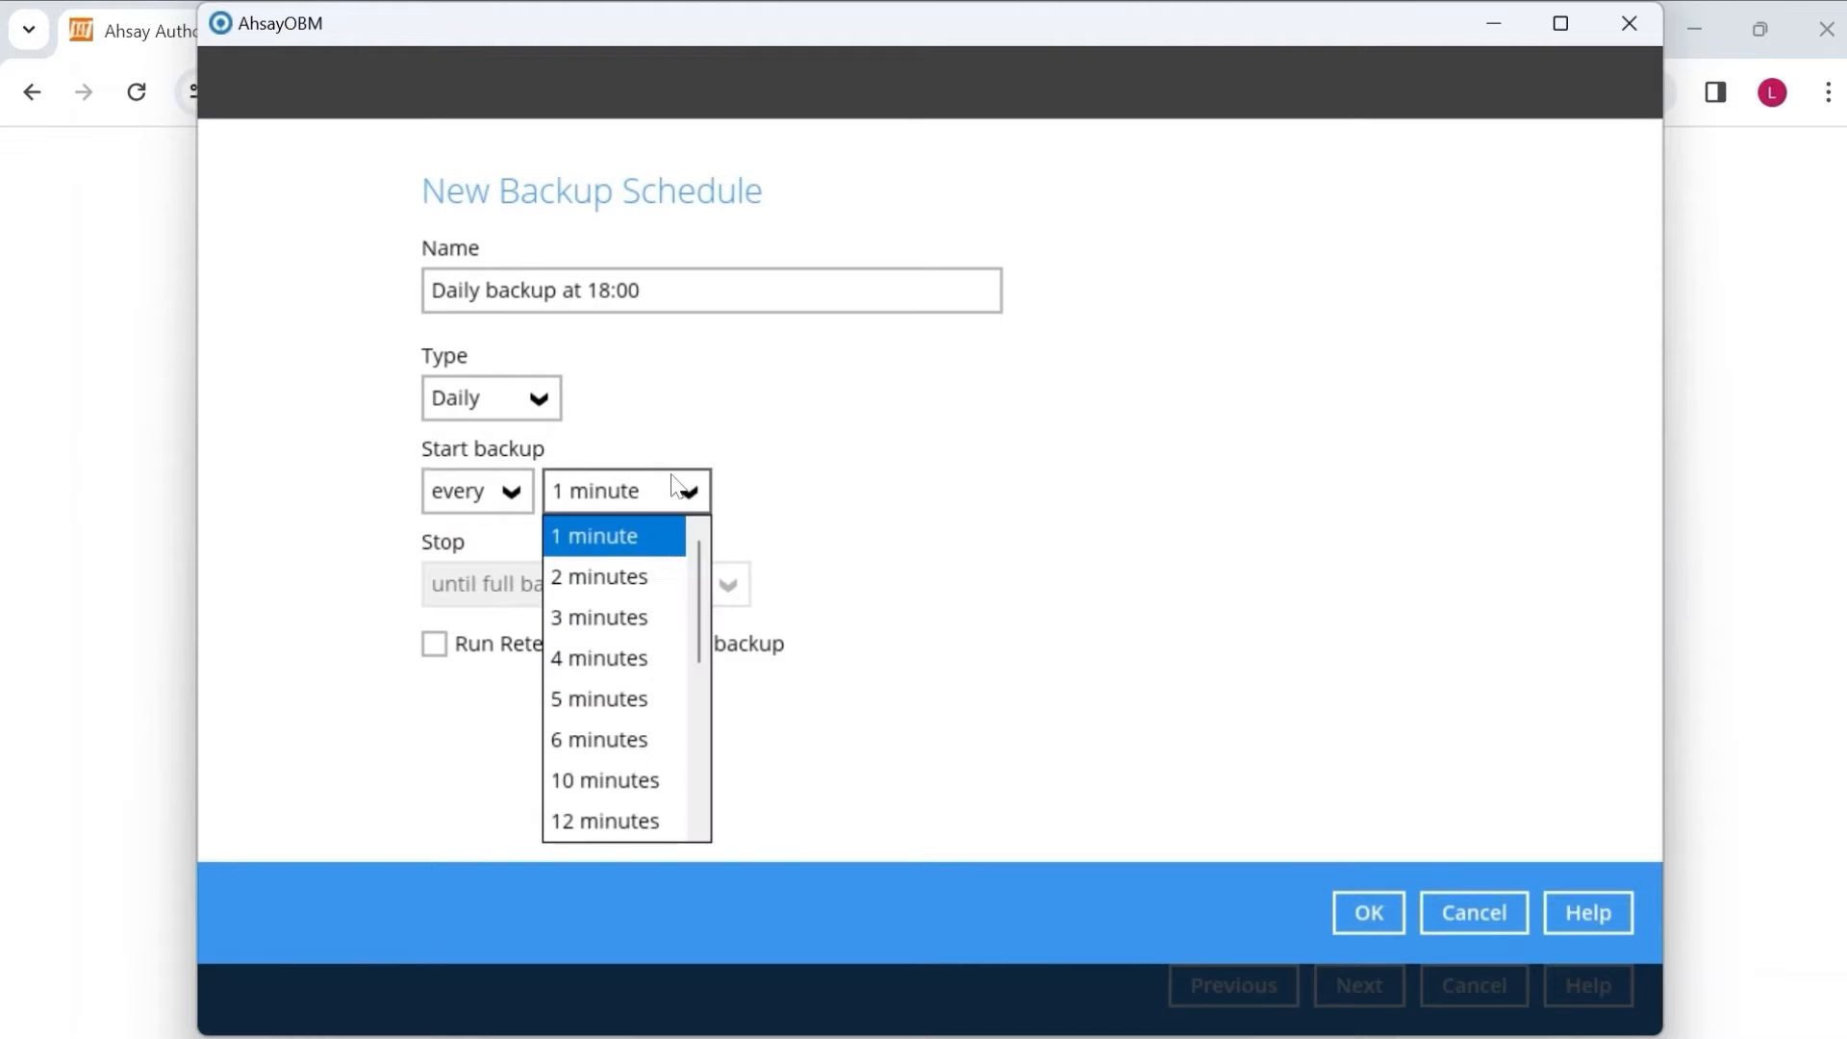
scroll(596, 770, down, 3)
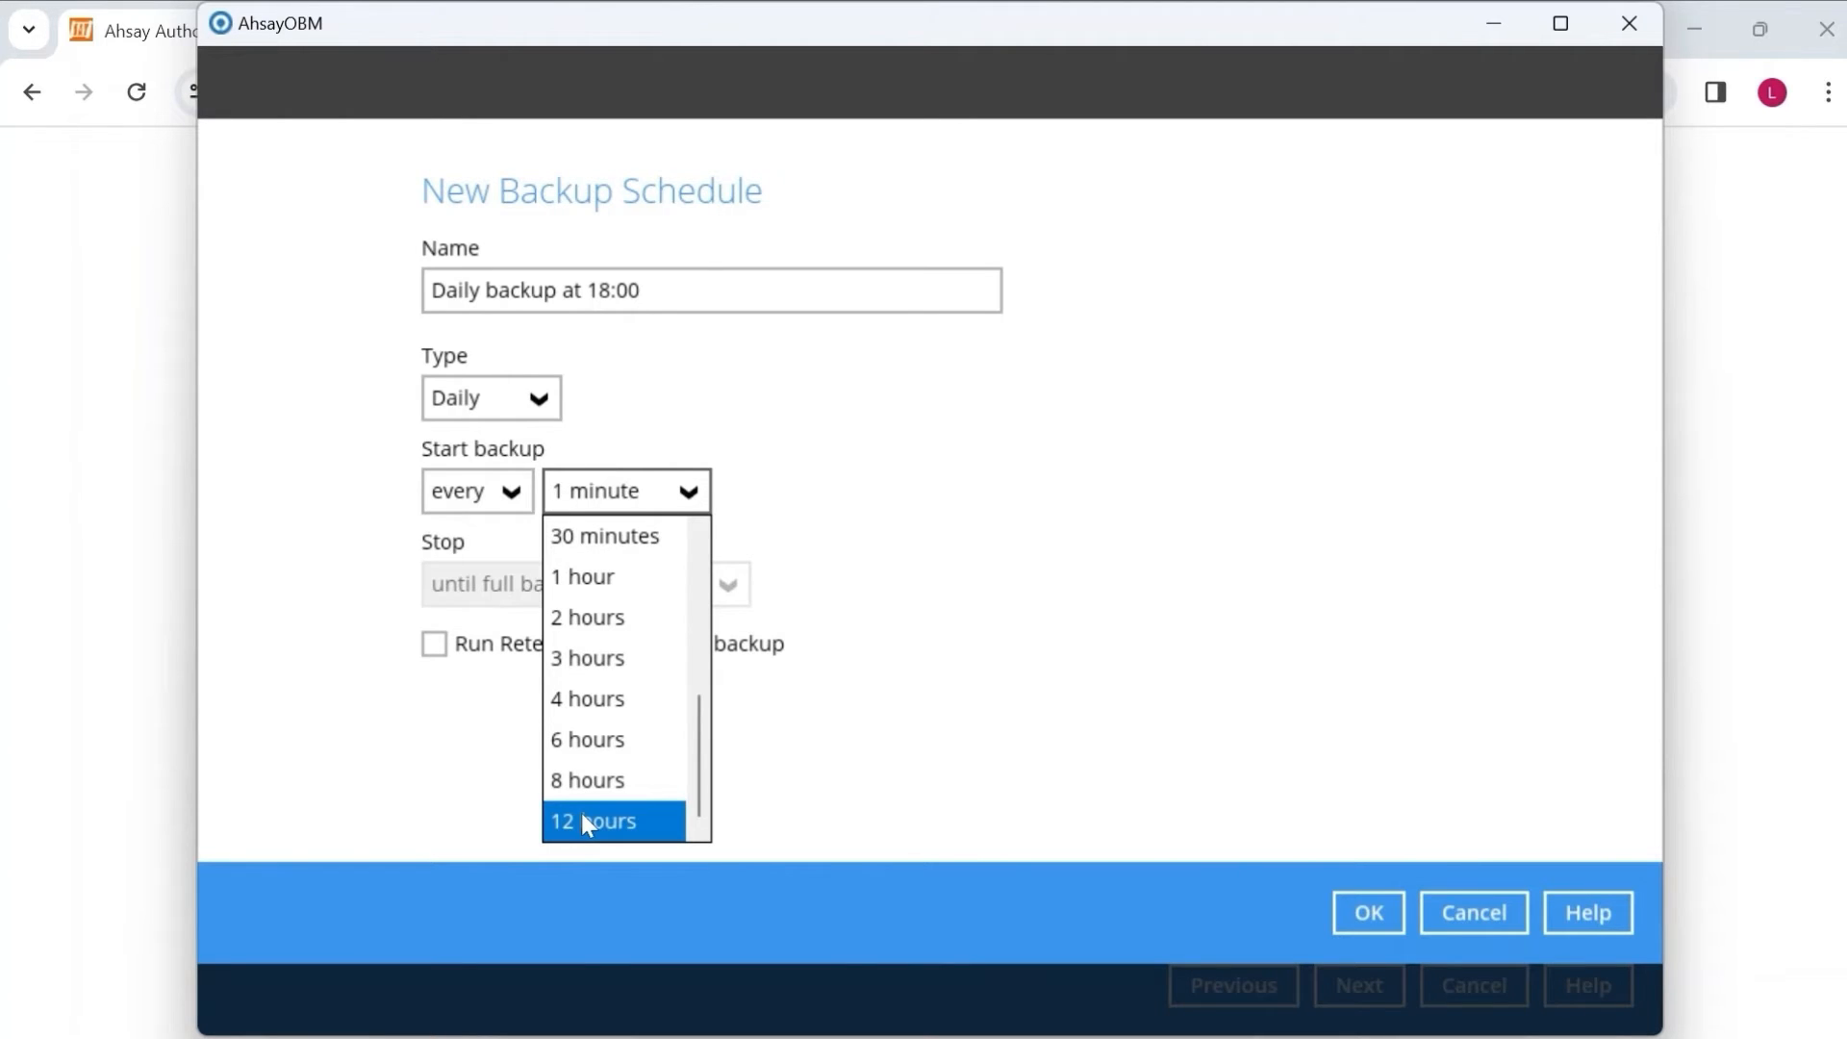
click(1113, 644)
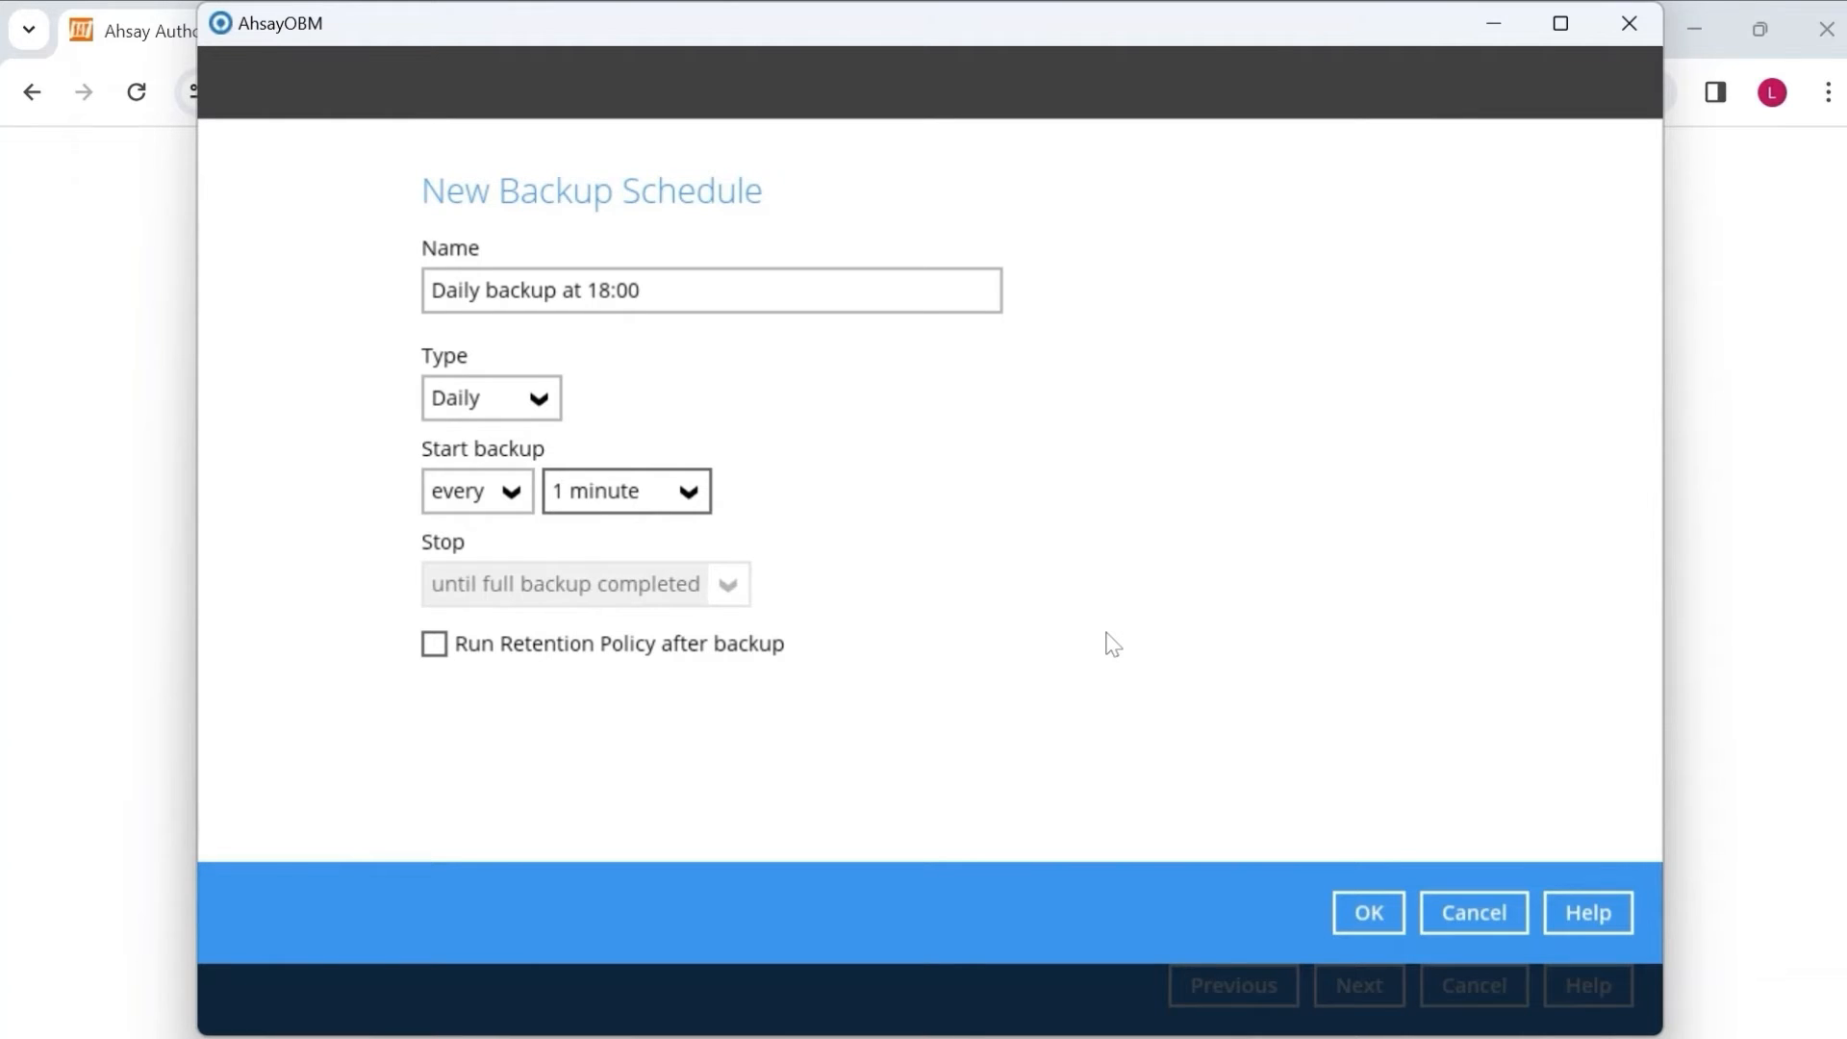
click(507, 500)
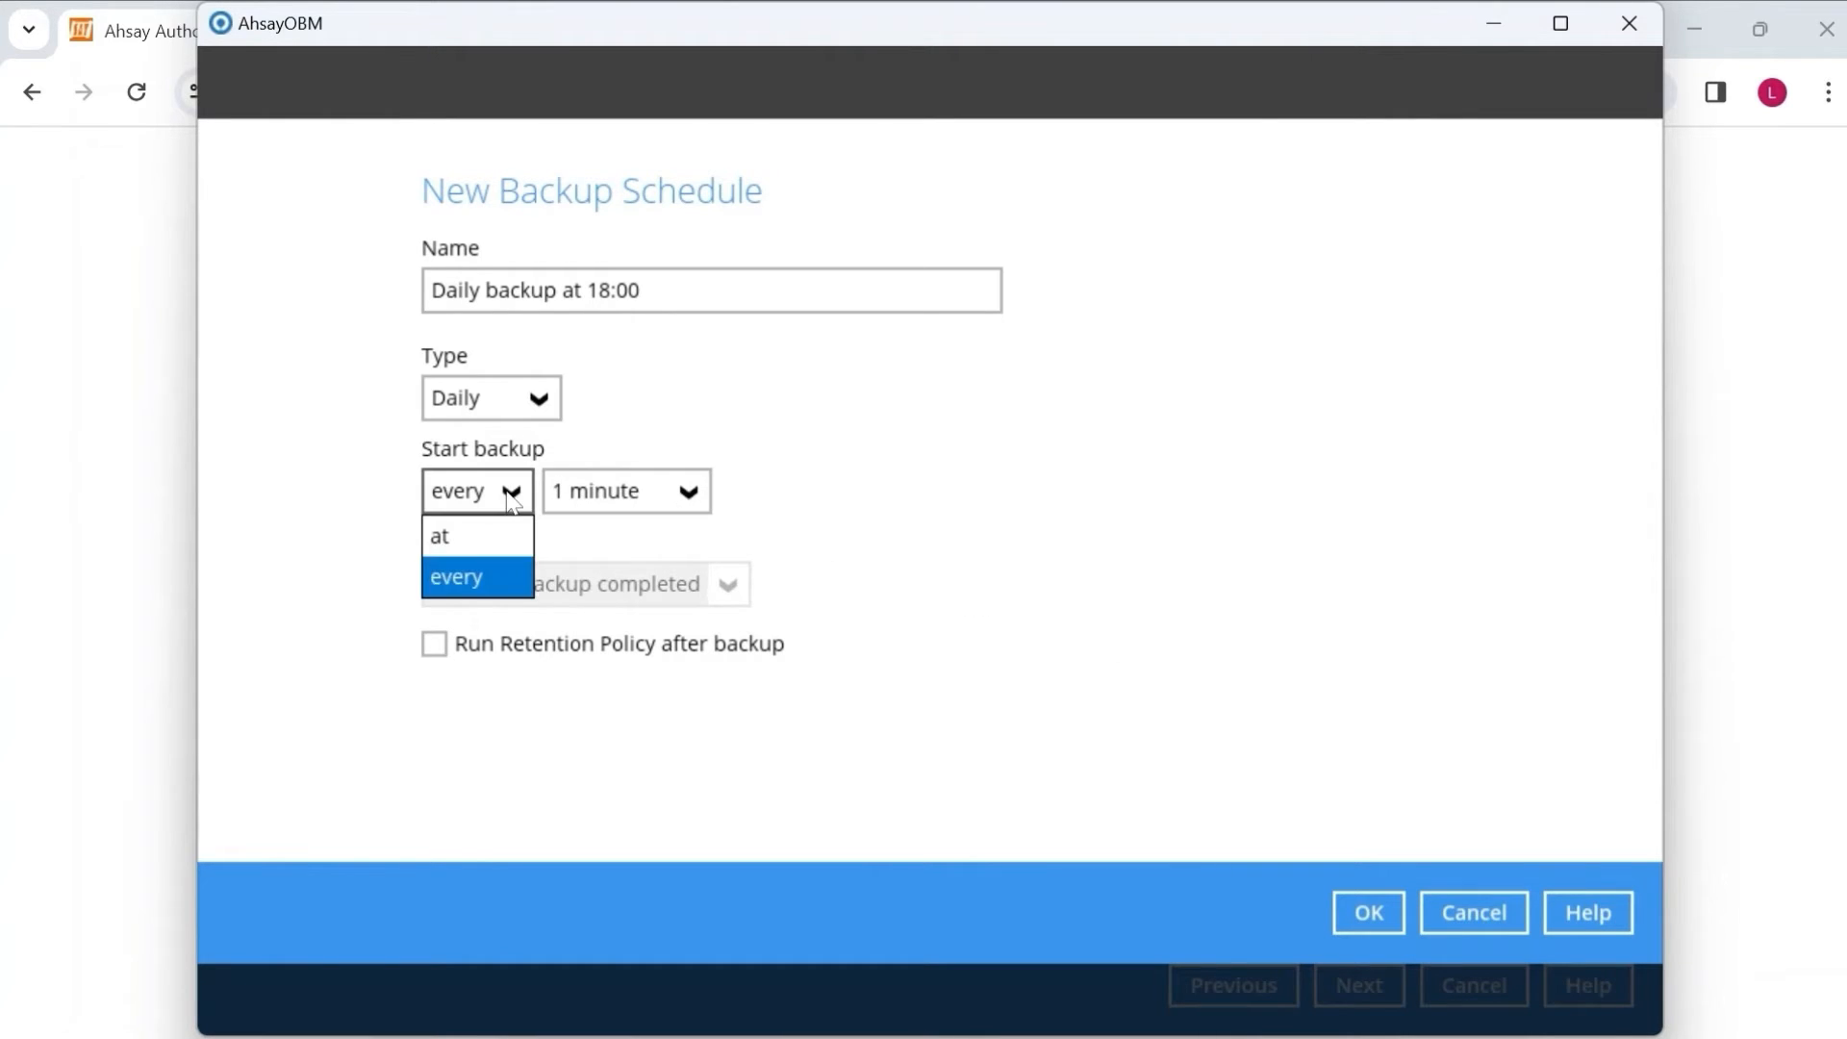
click(504, 534)
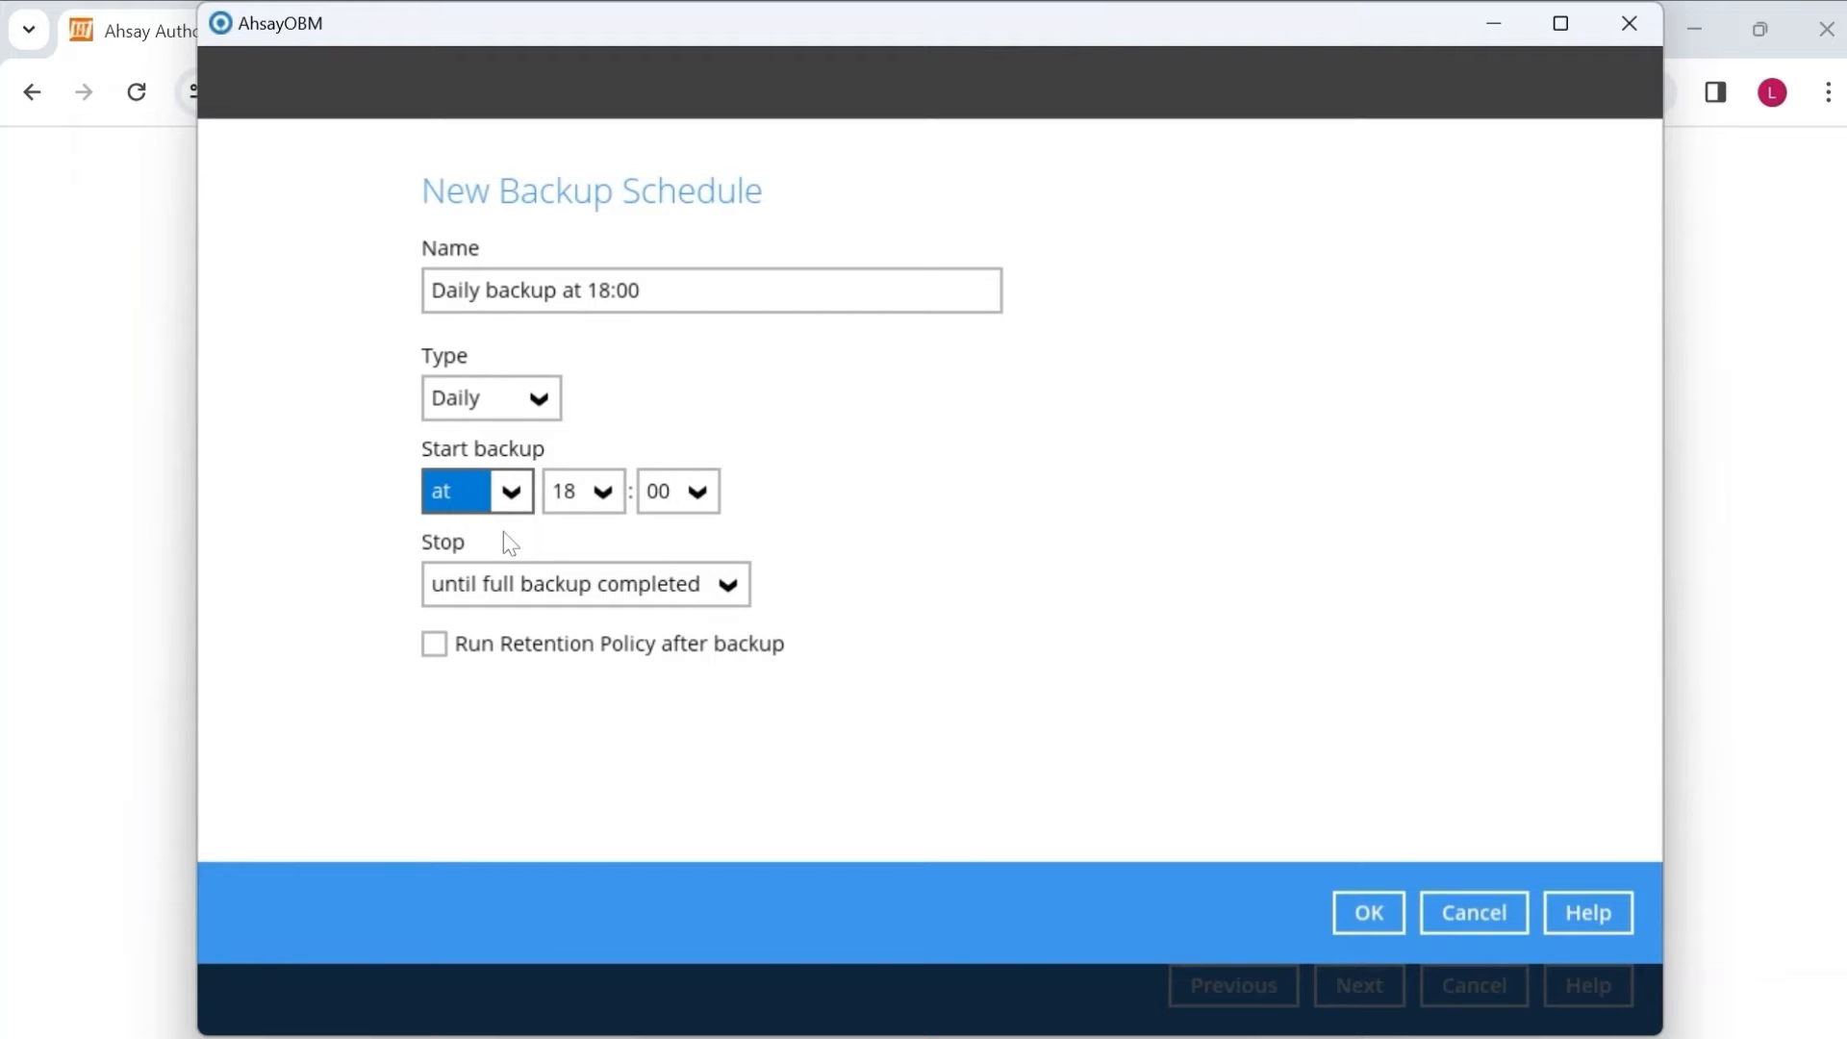
click(717, 585)
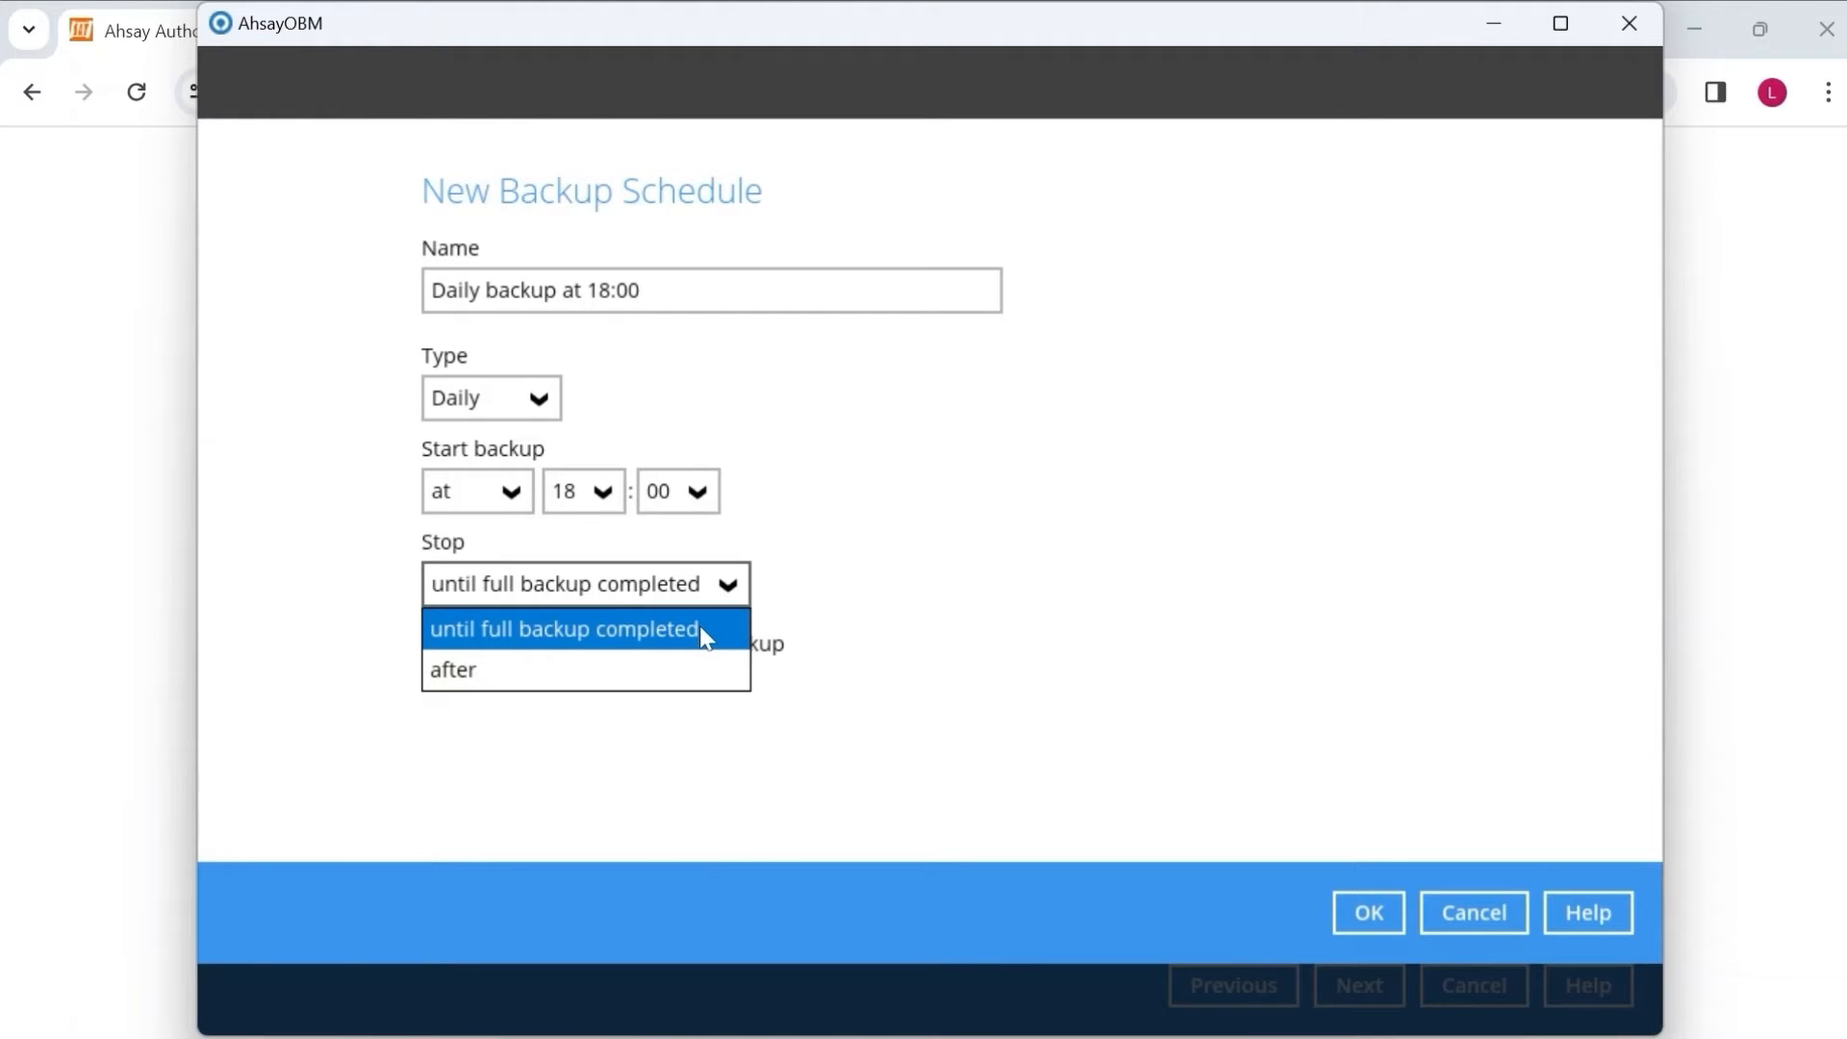
click(571, 659)
click(898, 589)
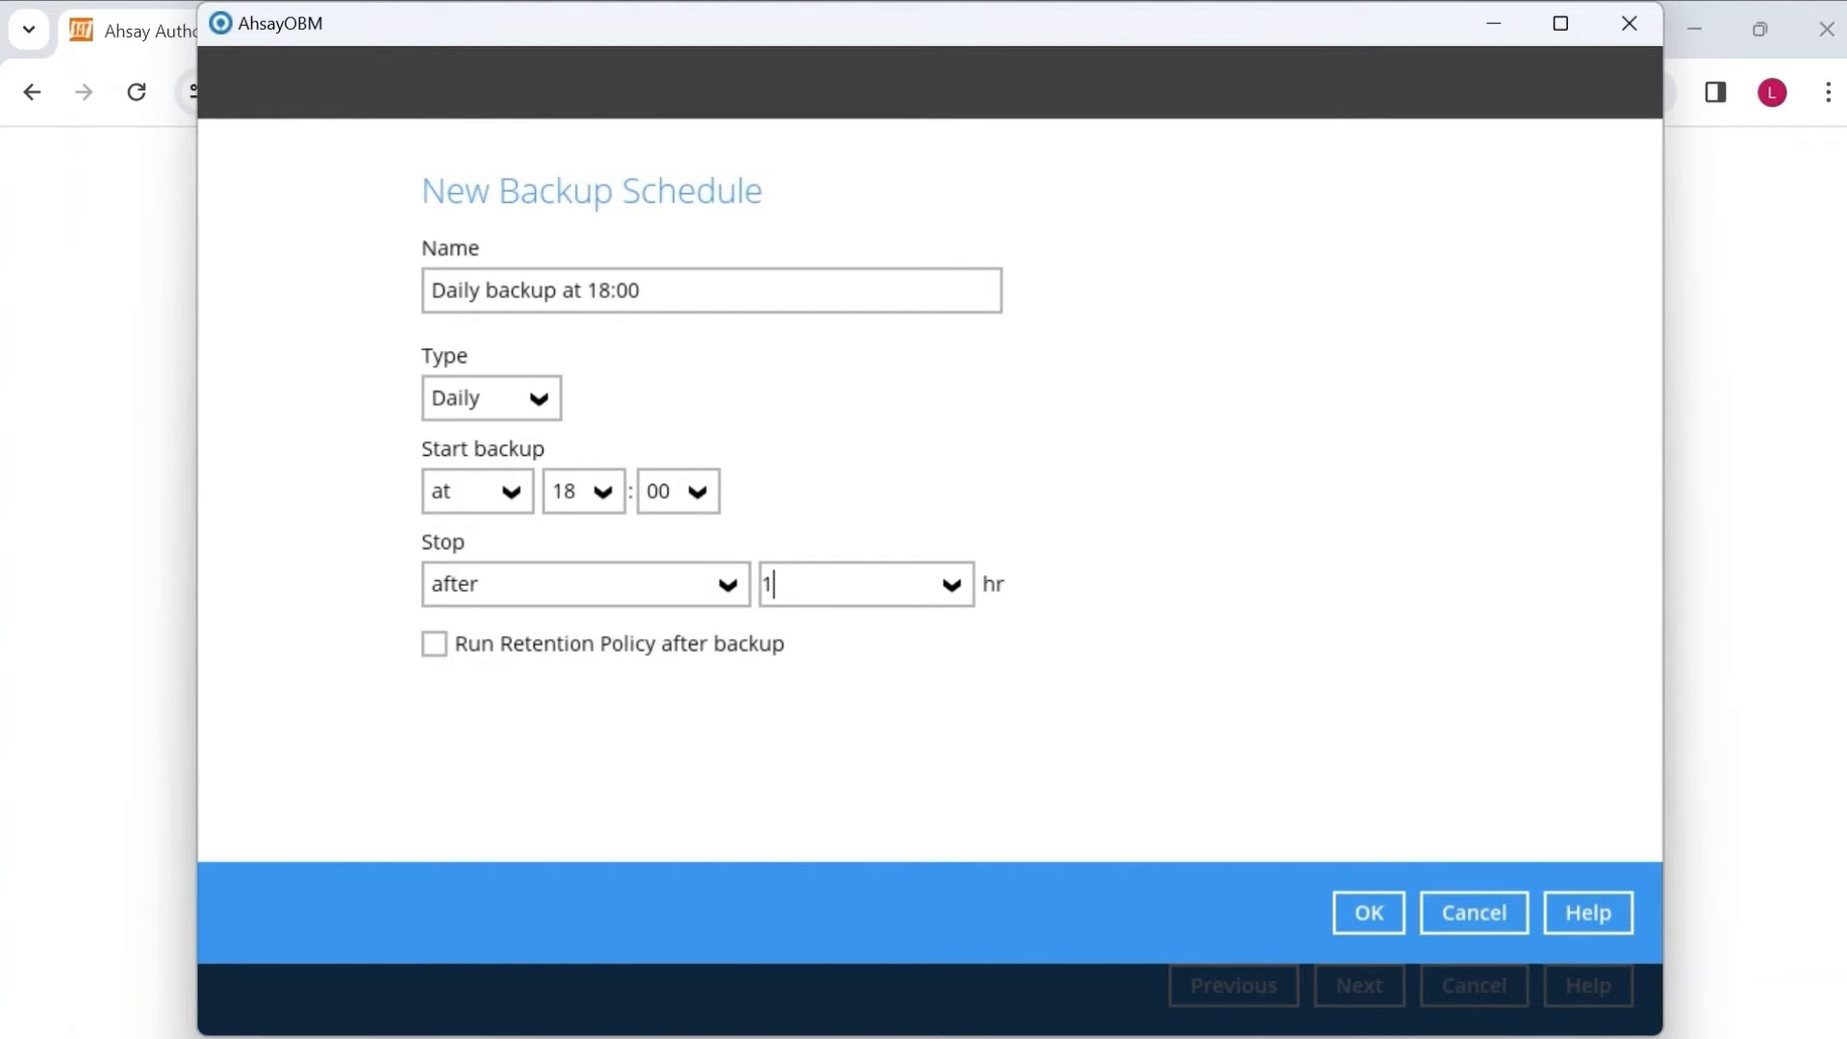
click(965, 594)
scroll(922, 769, down, 5)
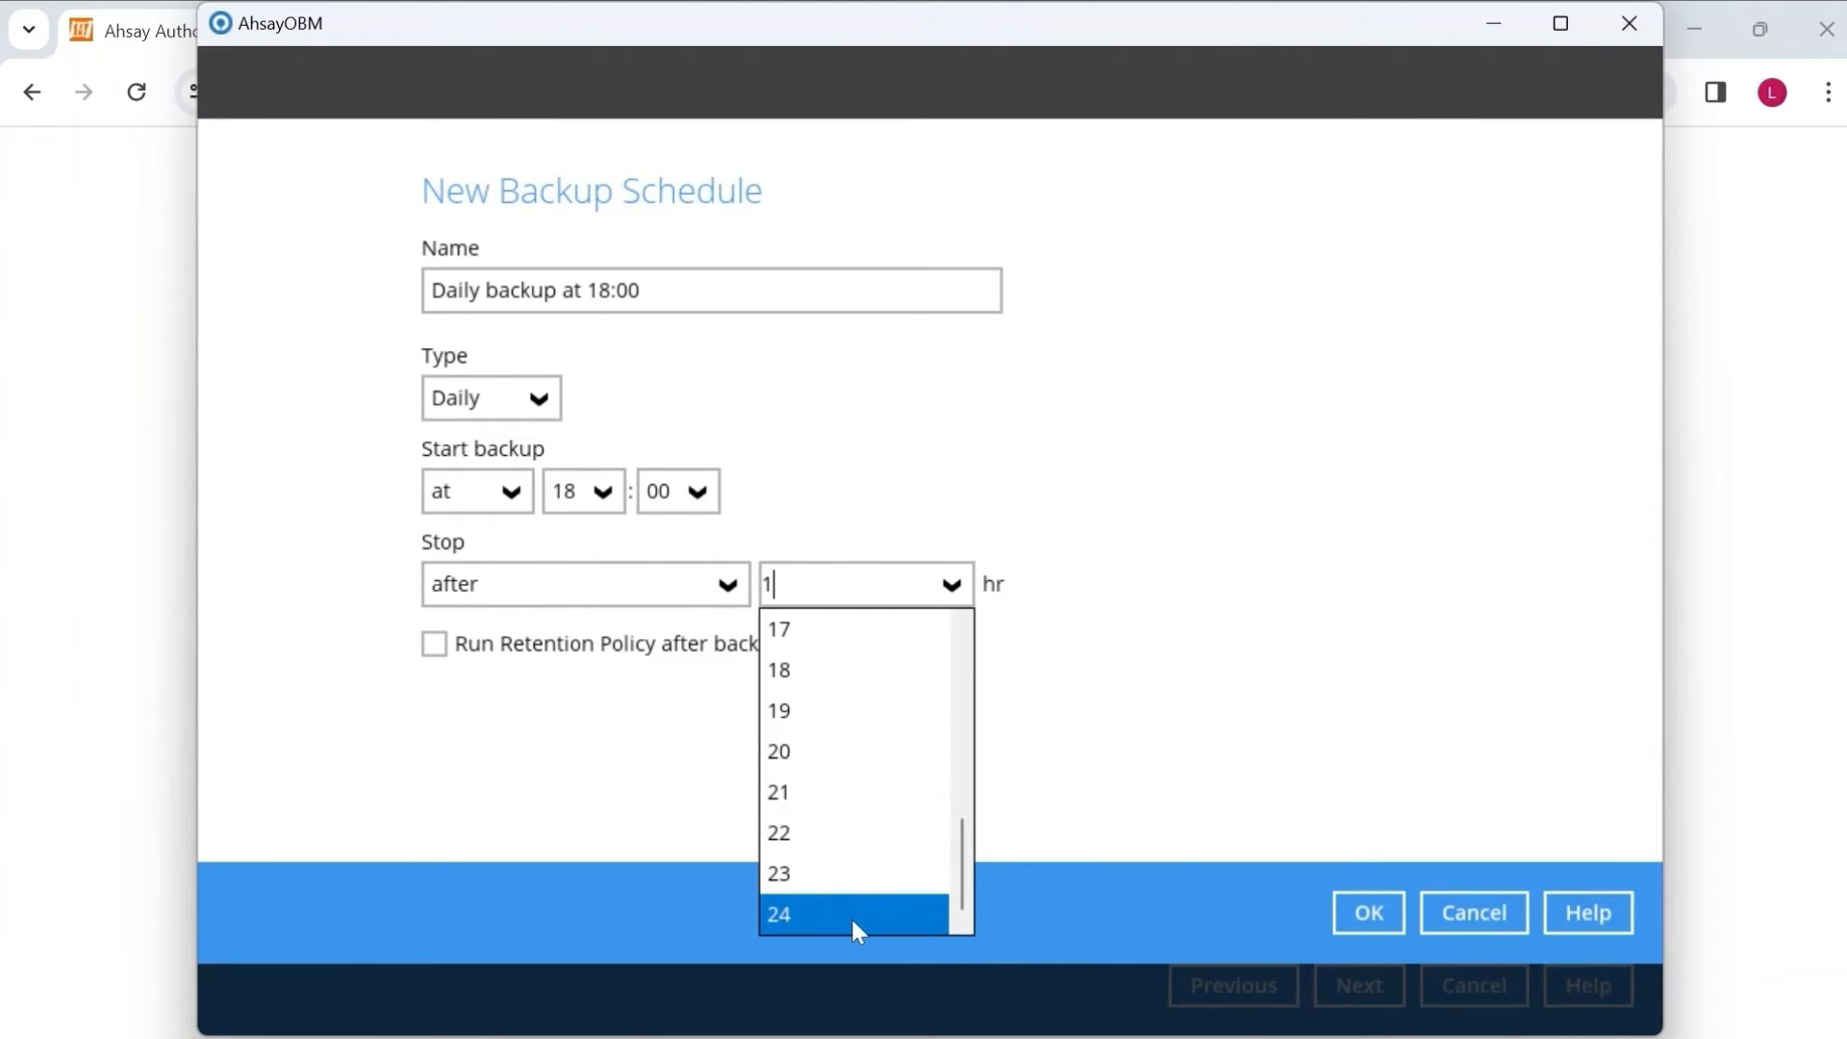
click(685, 597)
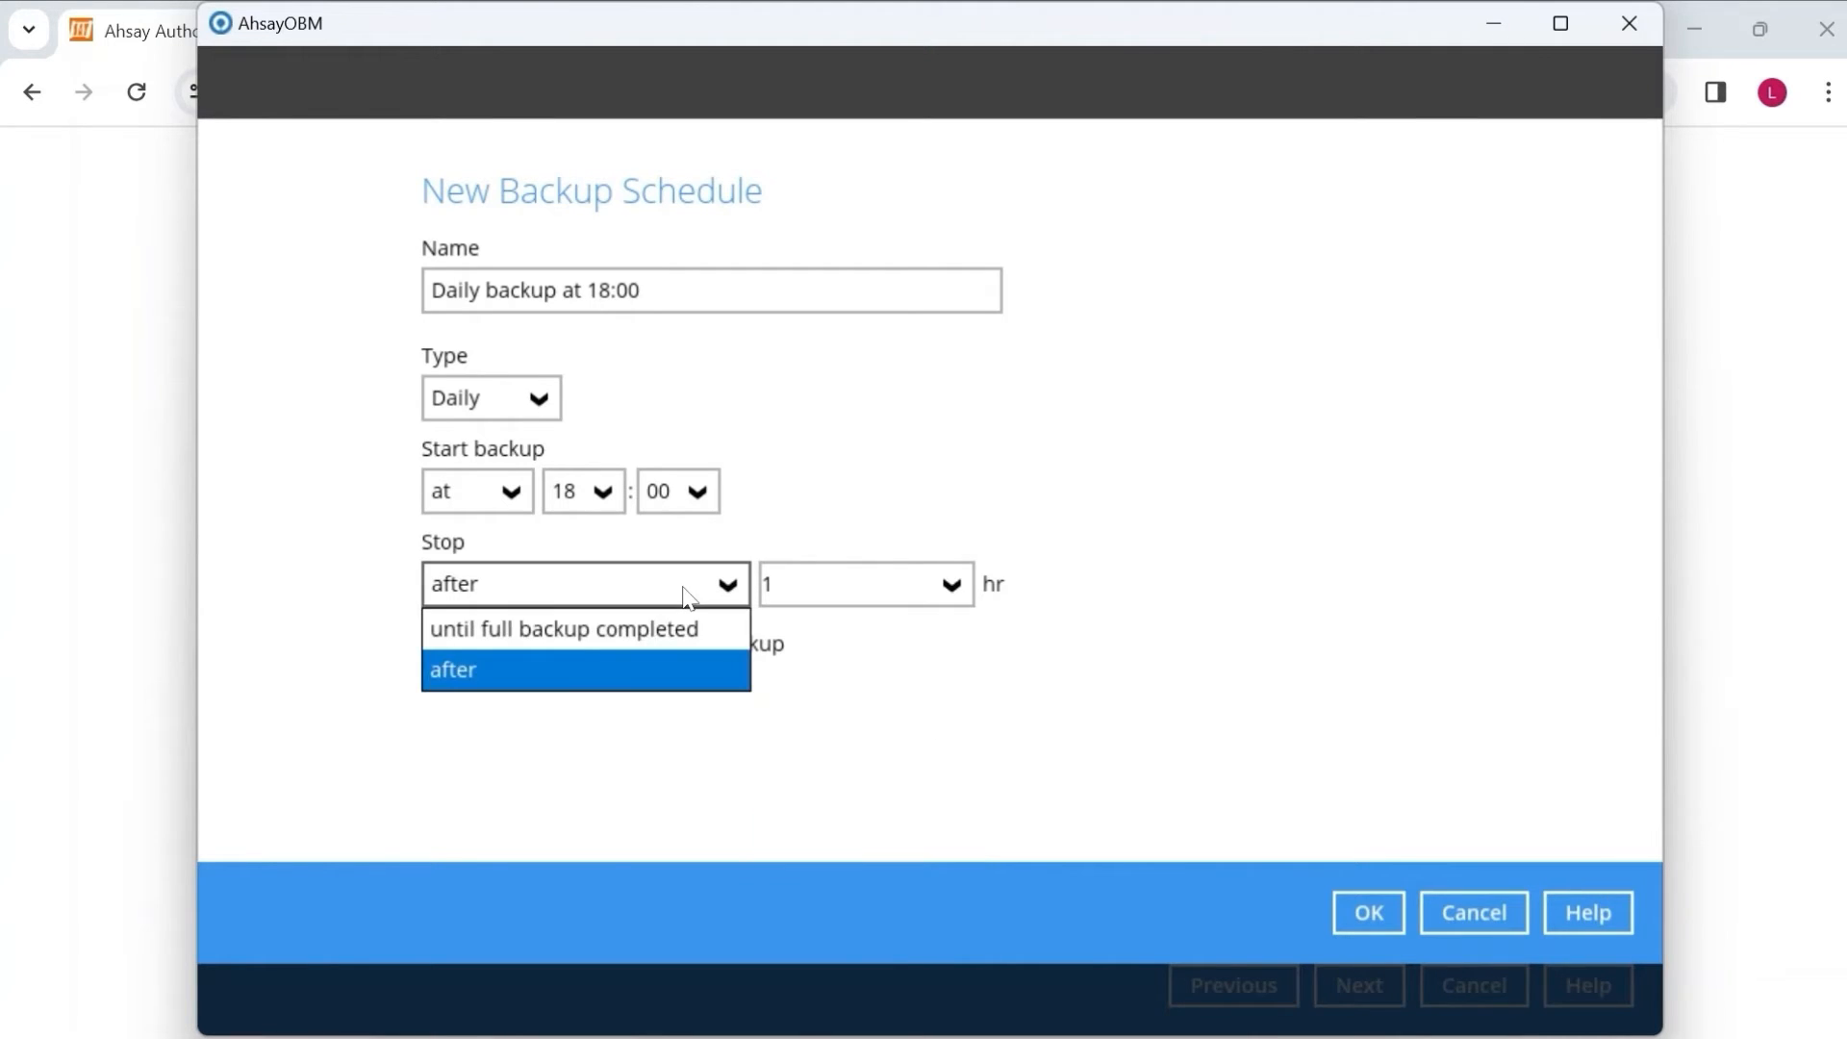
click(684, 633)
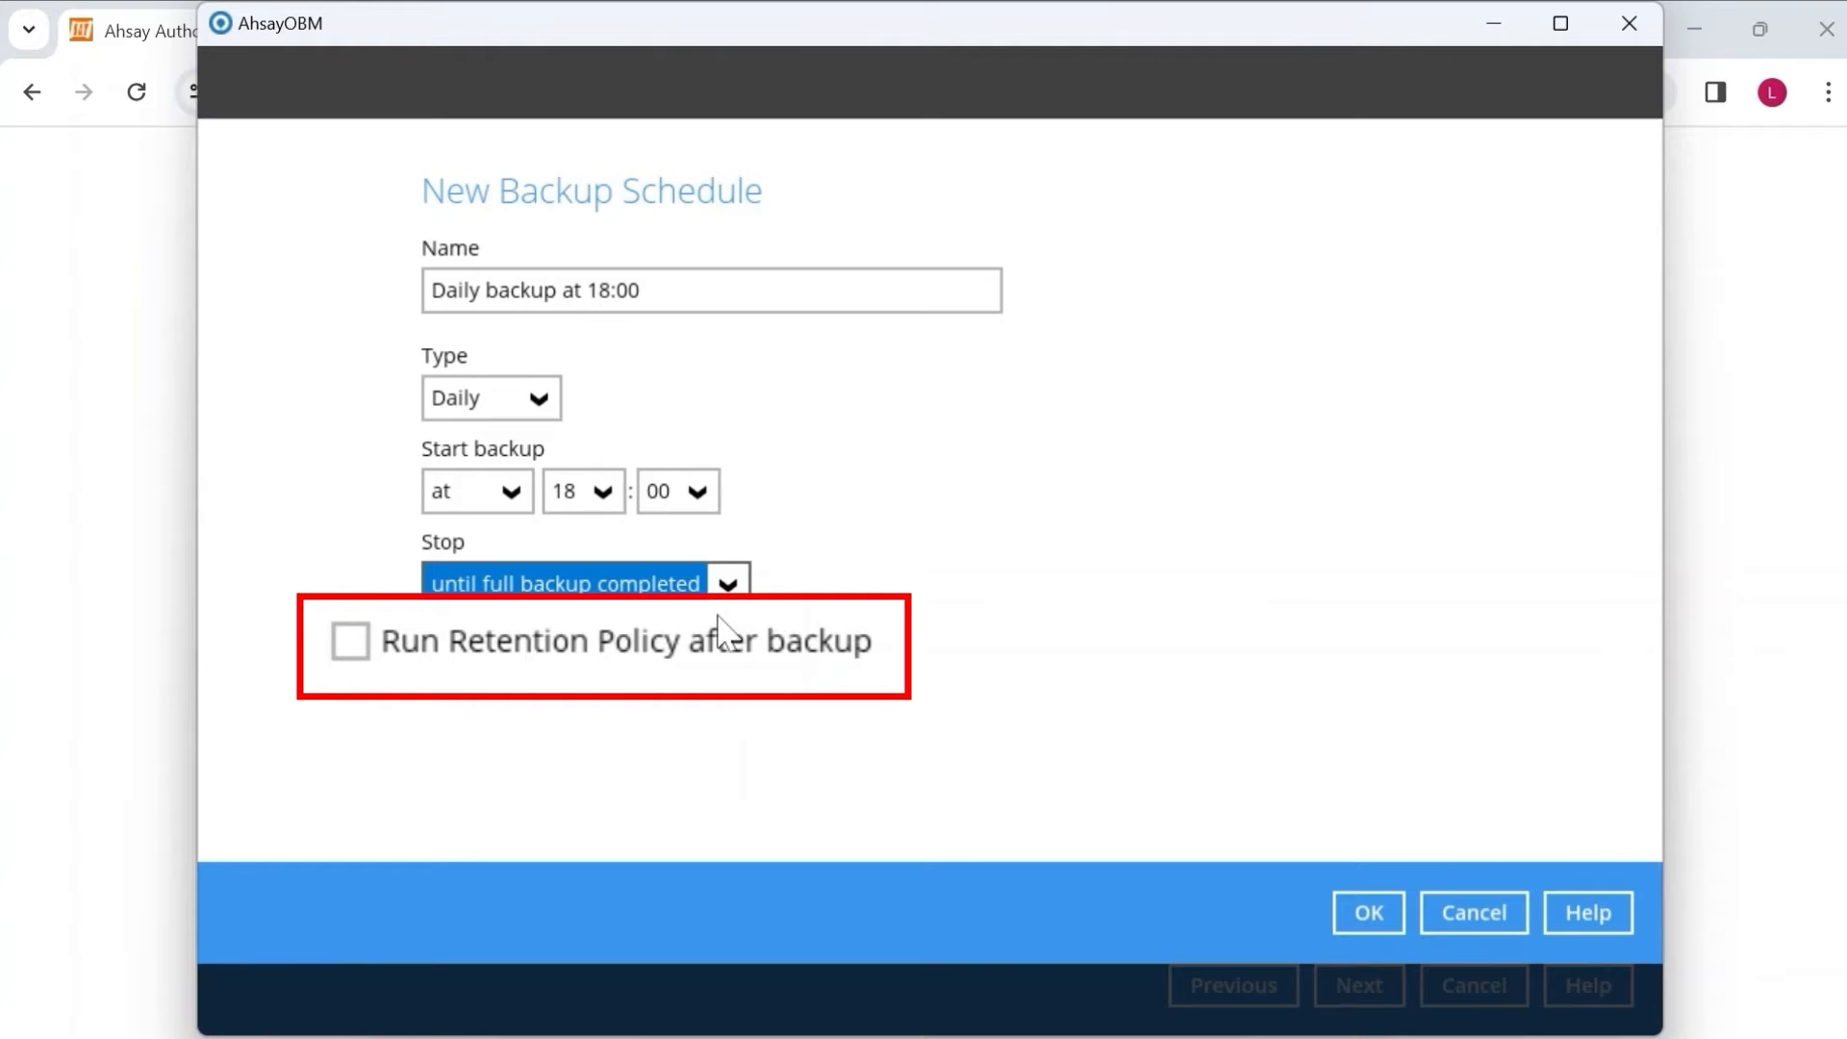
Enable 'Run Retention Policy after backup' for the schedule.
click(435, 645)
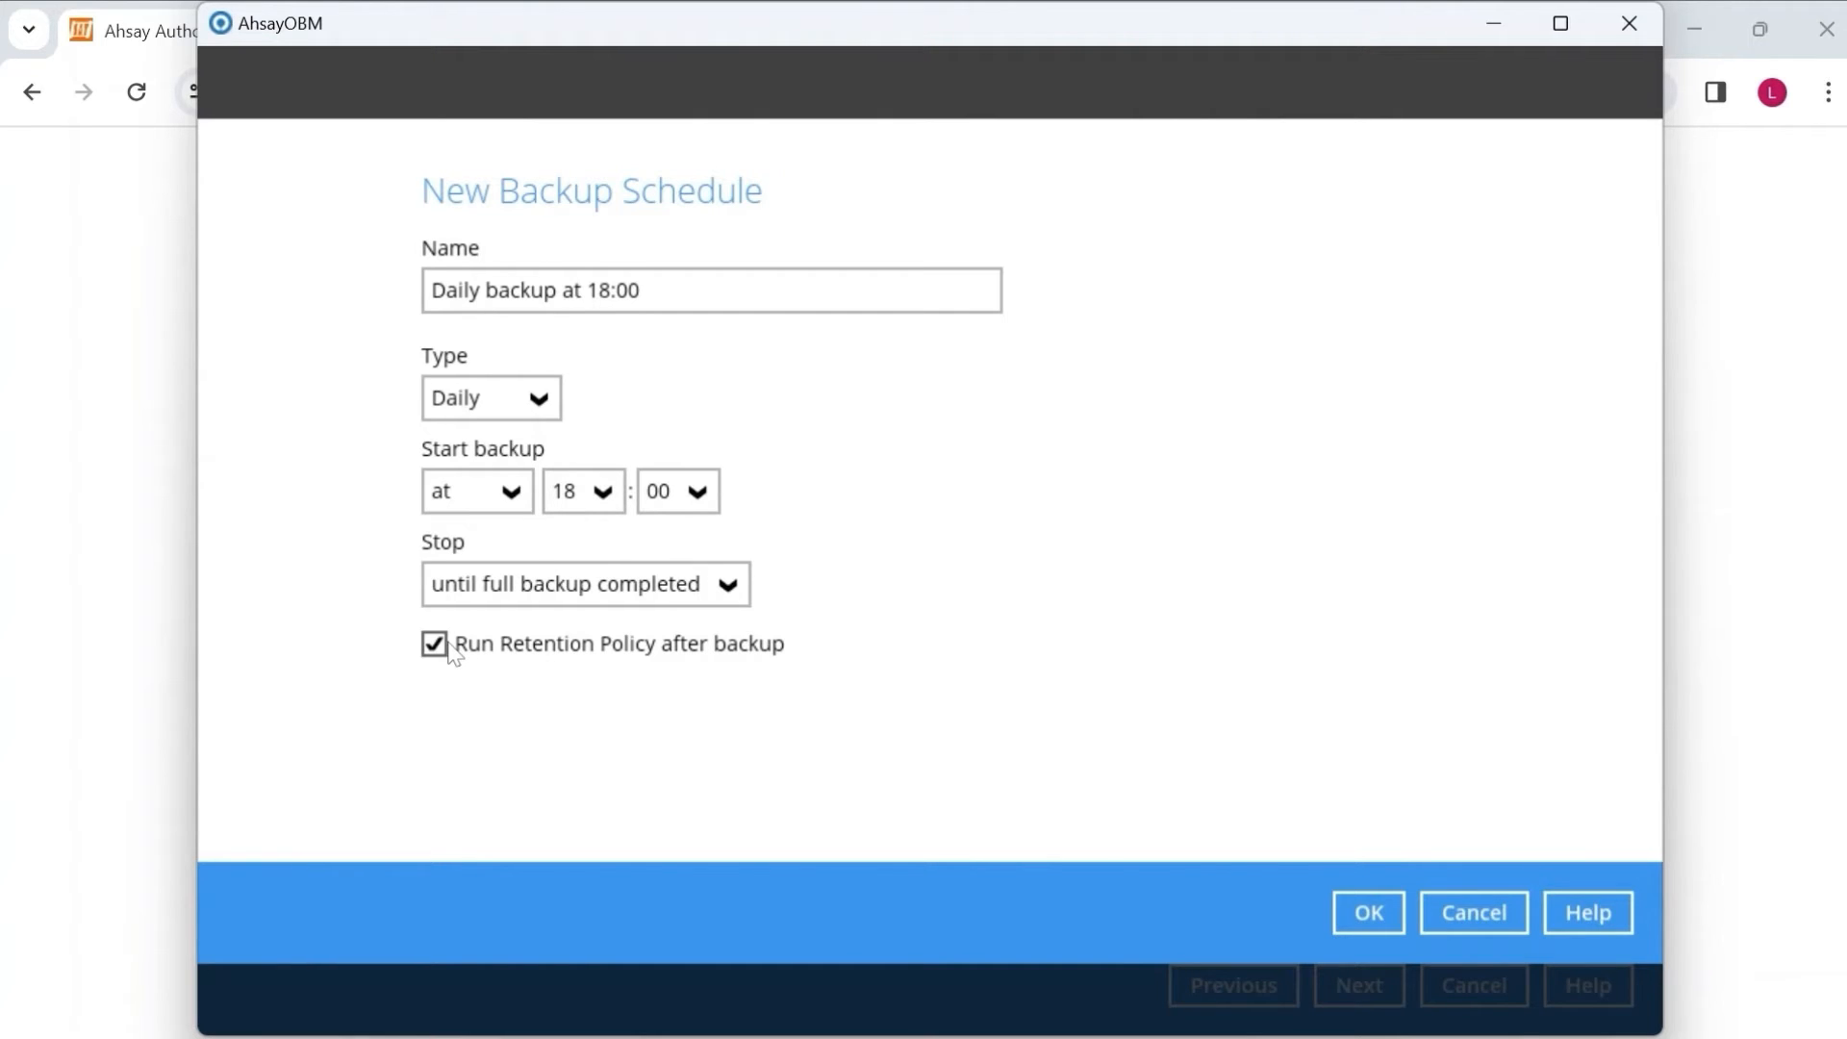
Save the daily 18:00 schedule and advance to the Encryption page.
click(1368, 910)
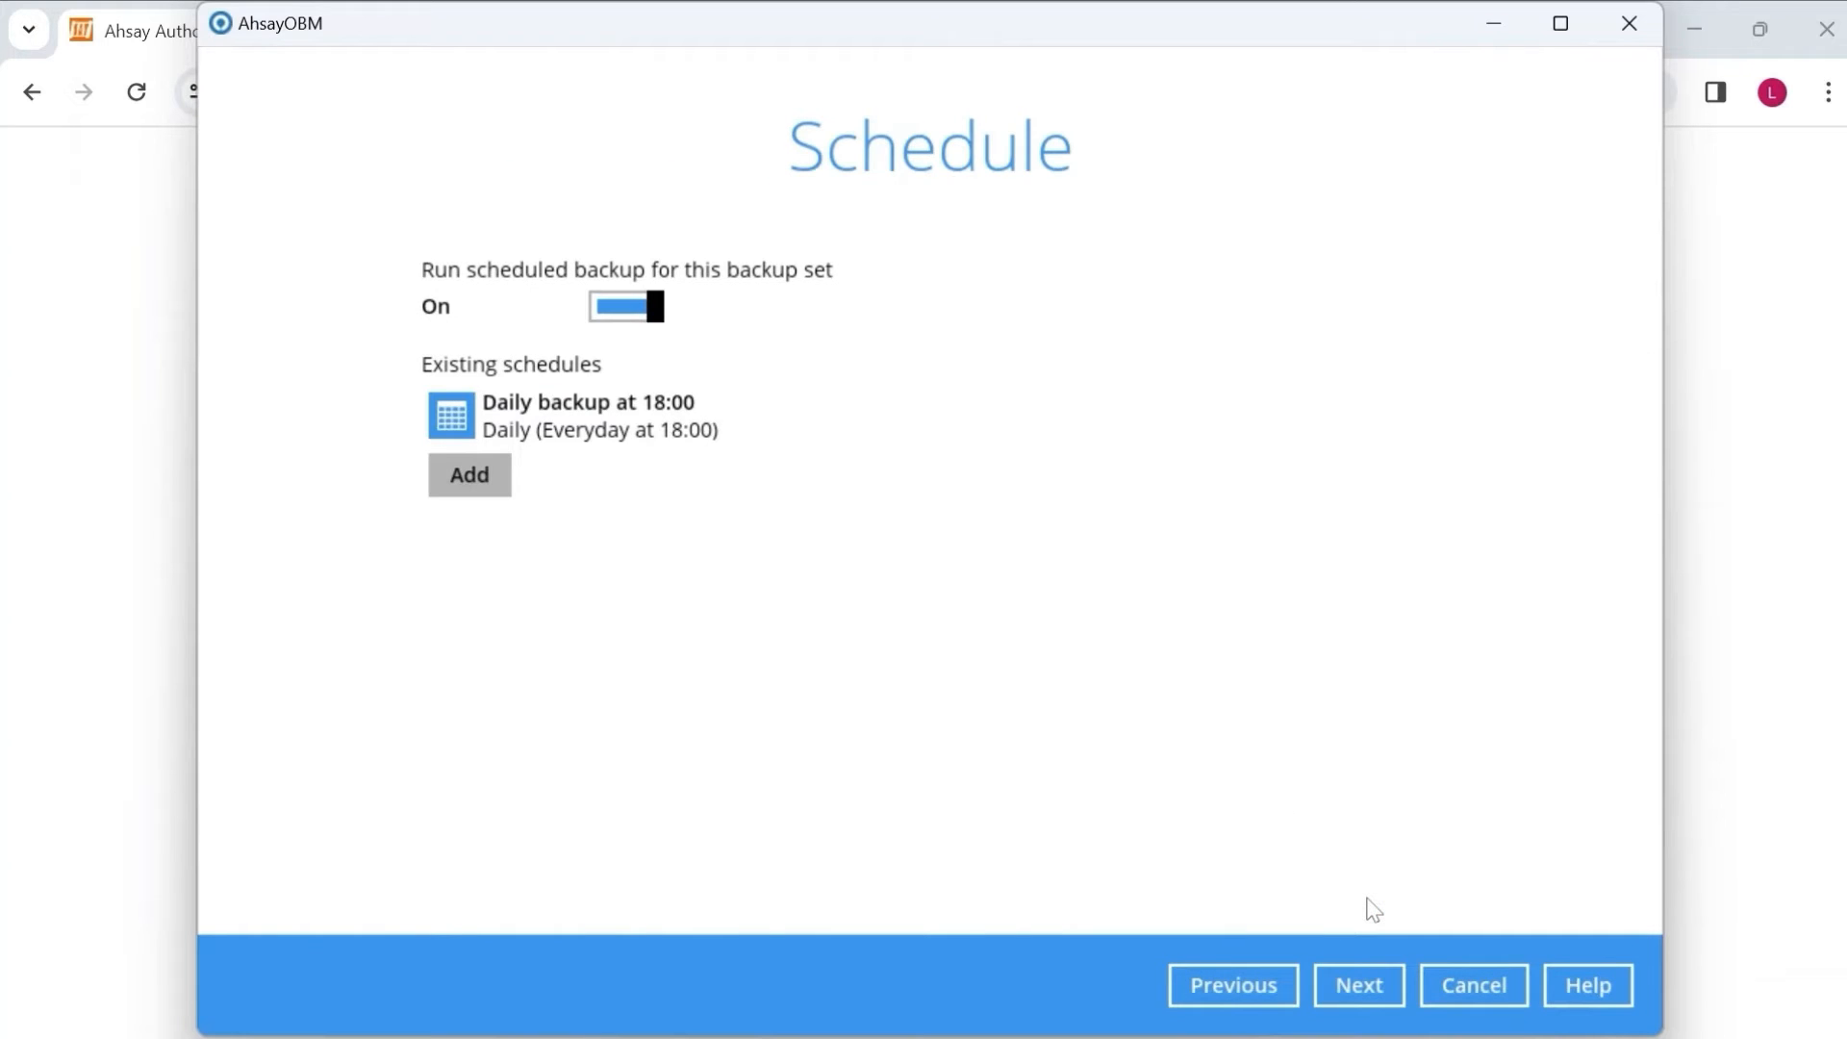
click(1355, 976)
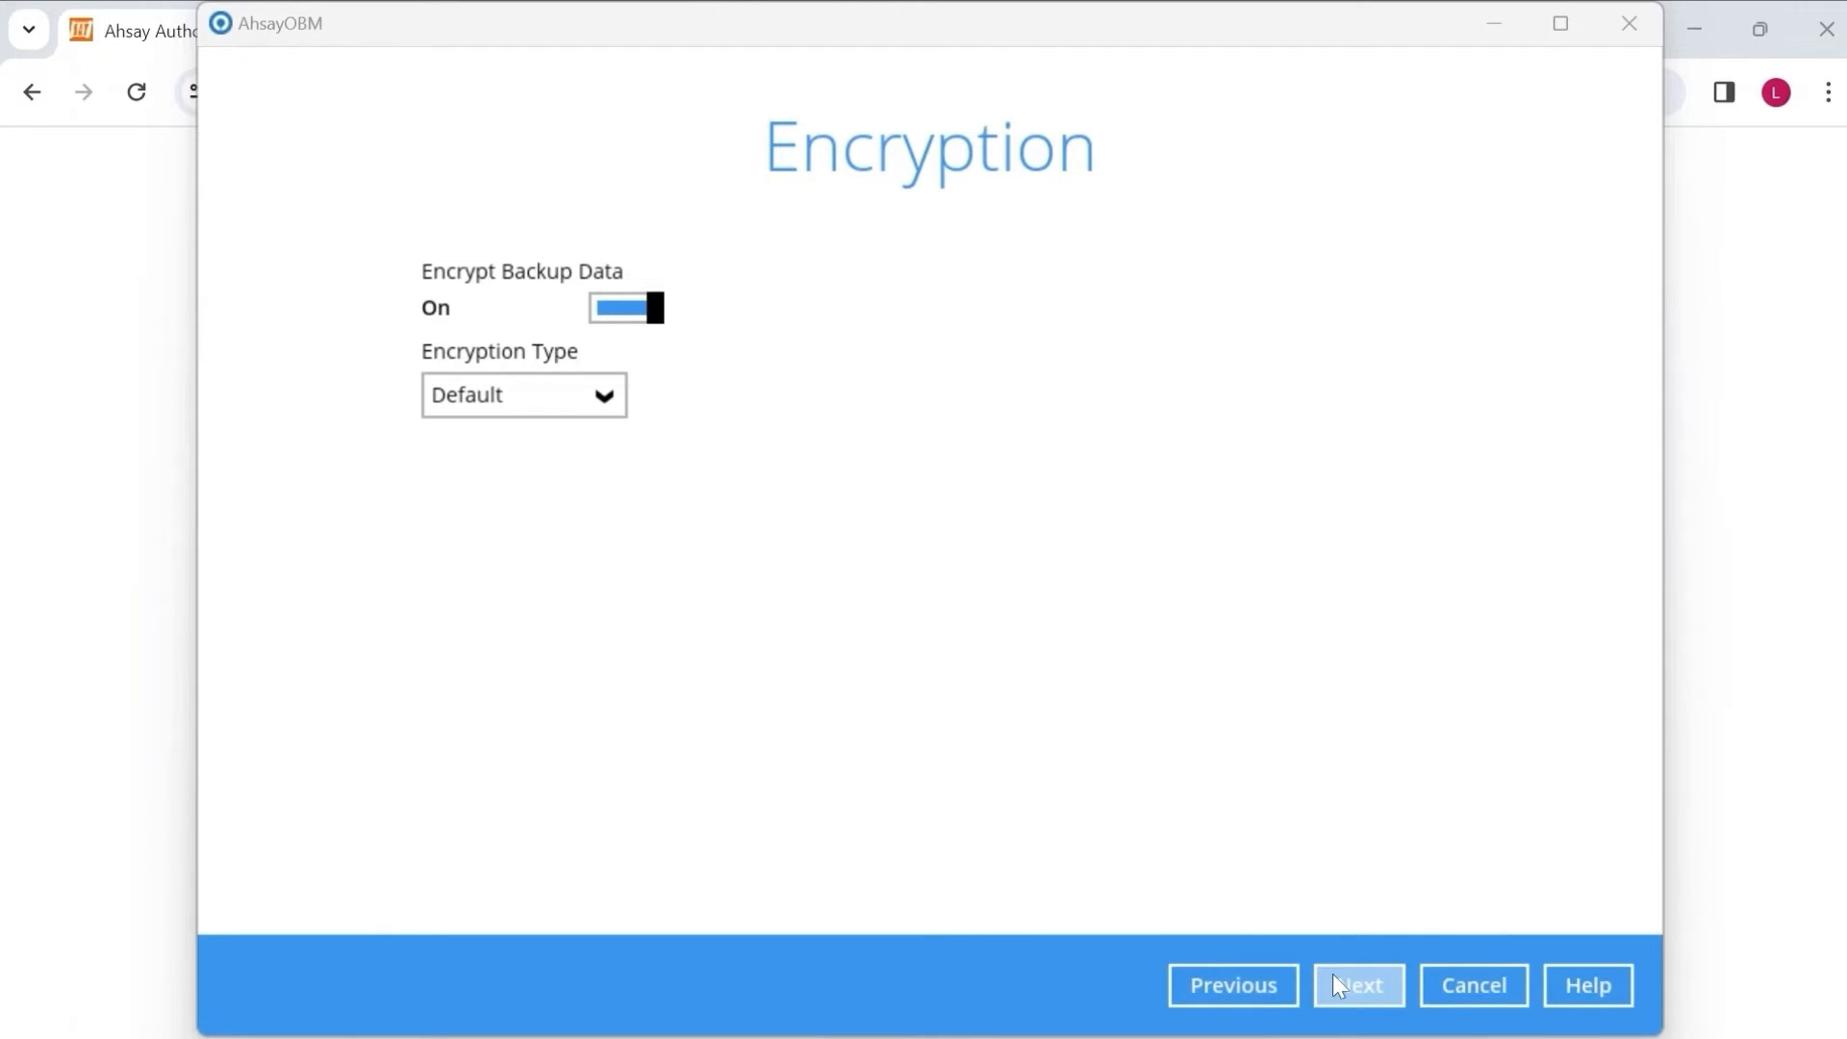
Accept Default encryption, confirm the encryption key, and close the completed wizard.
click(1334, 979)
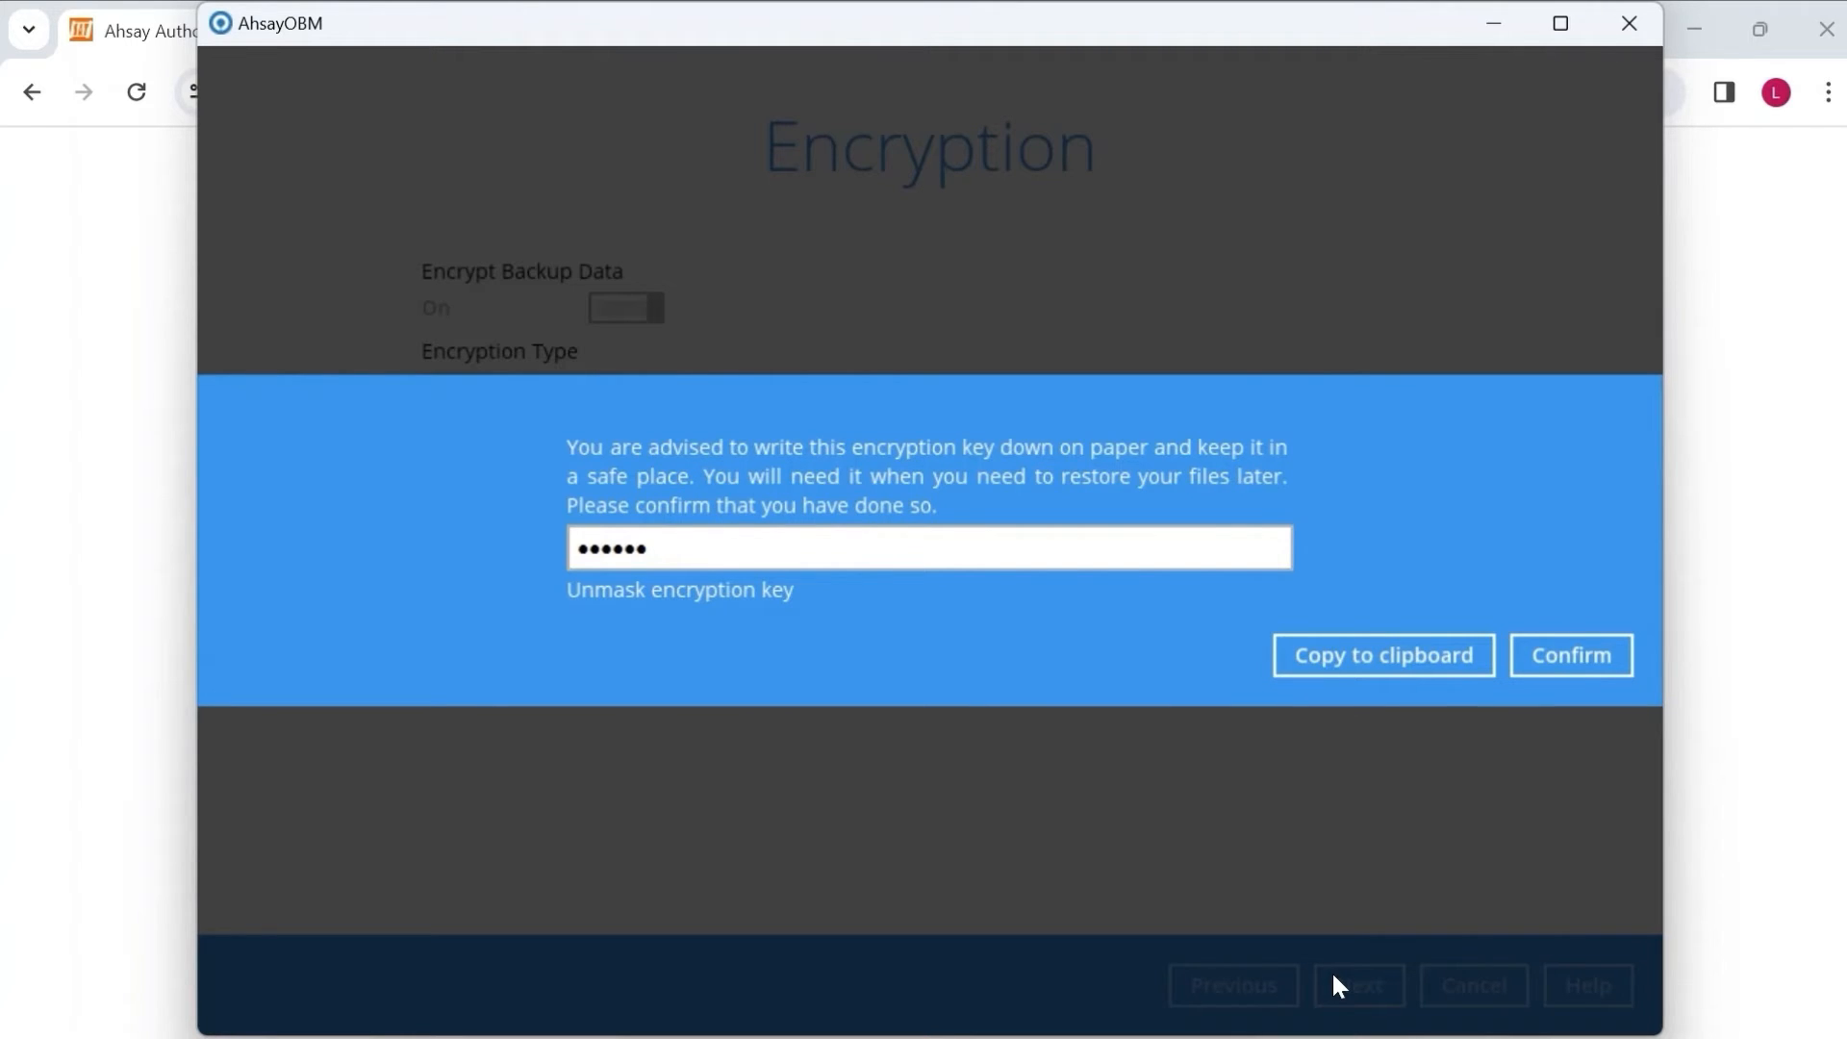
click(1548, 668)
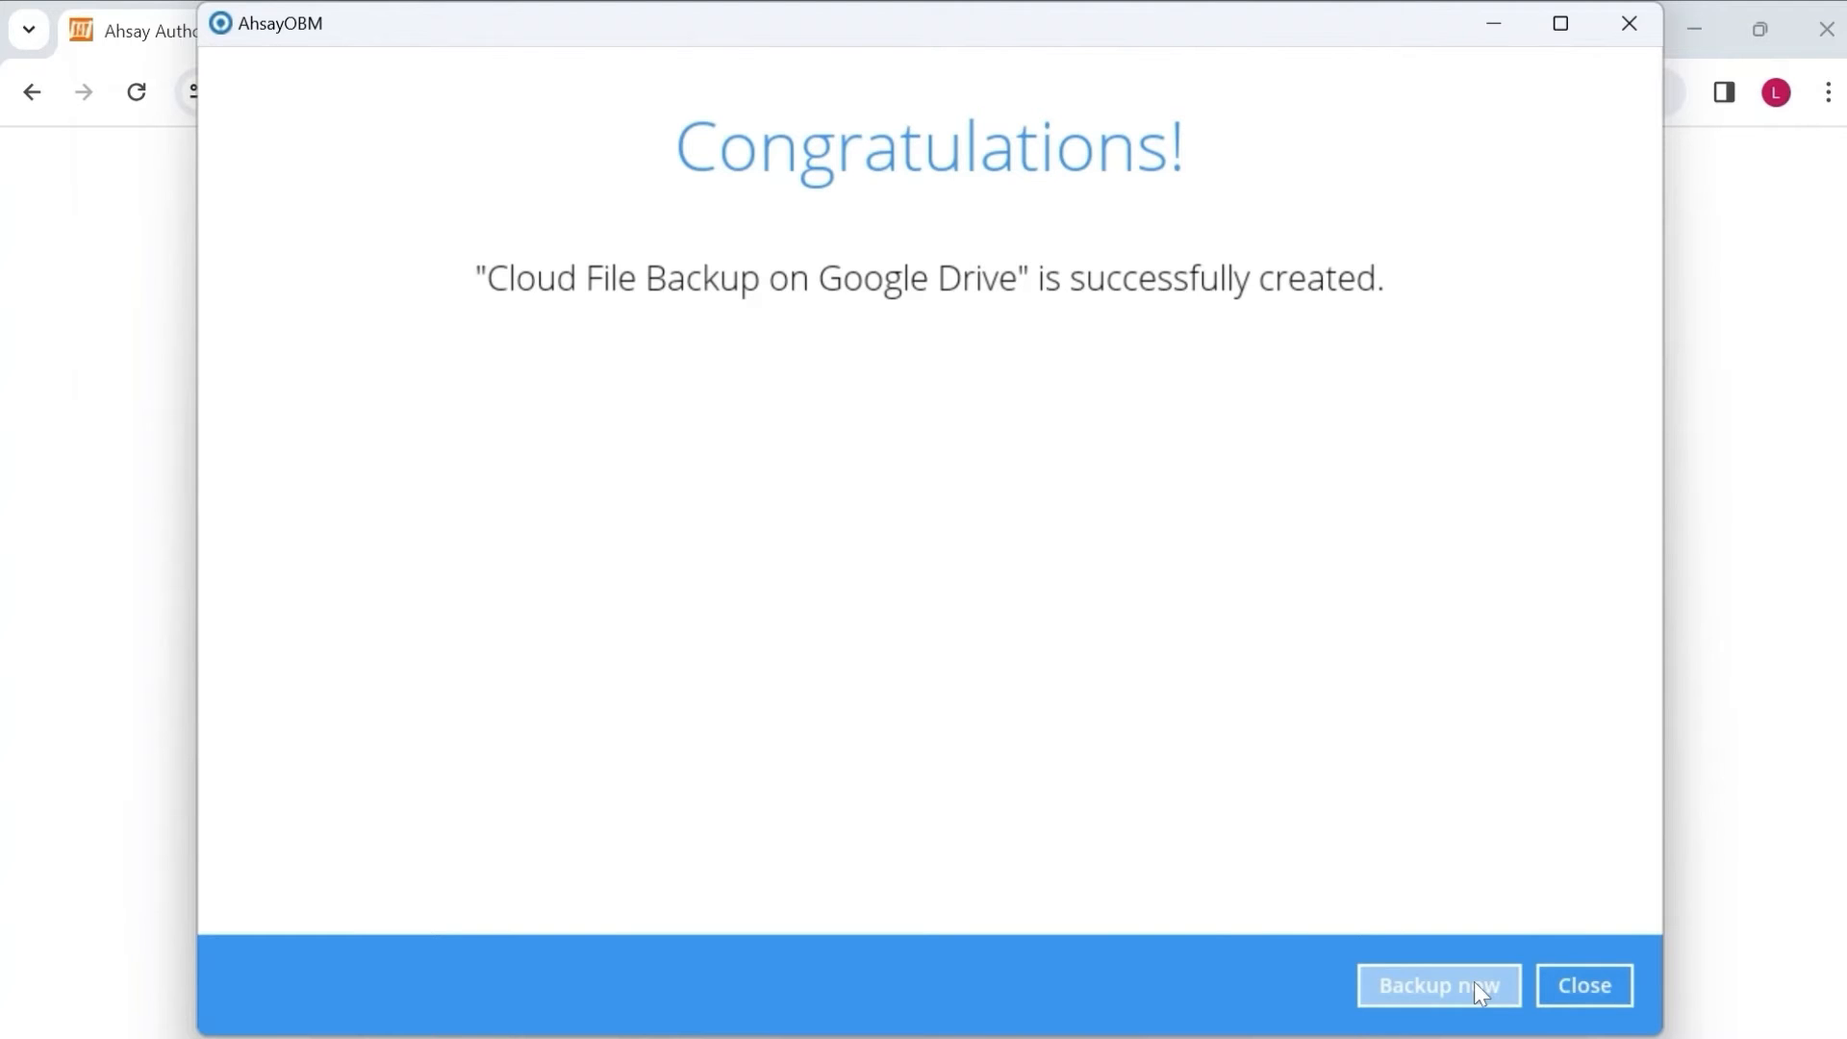
click(1578, 979)
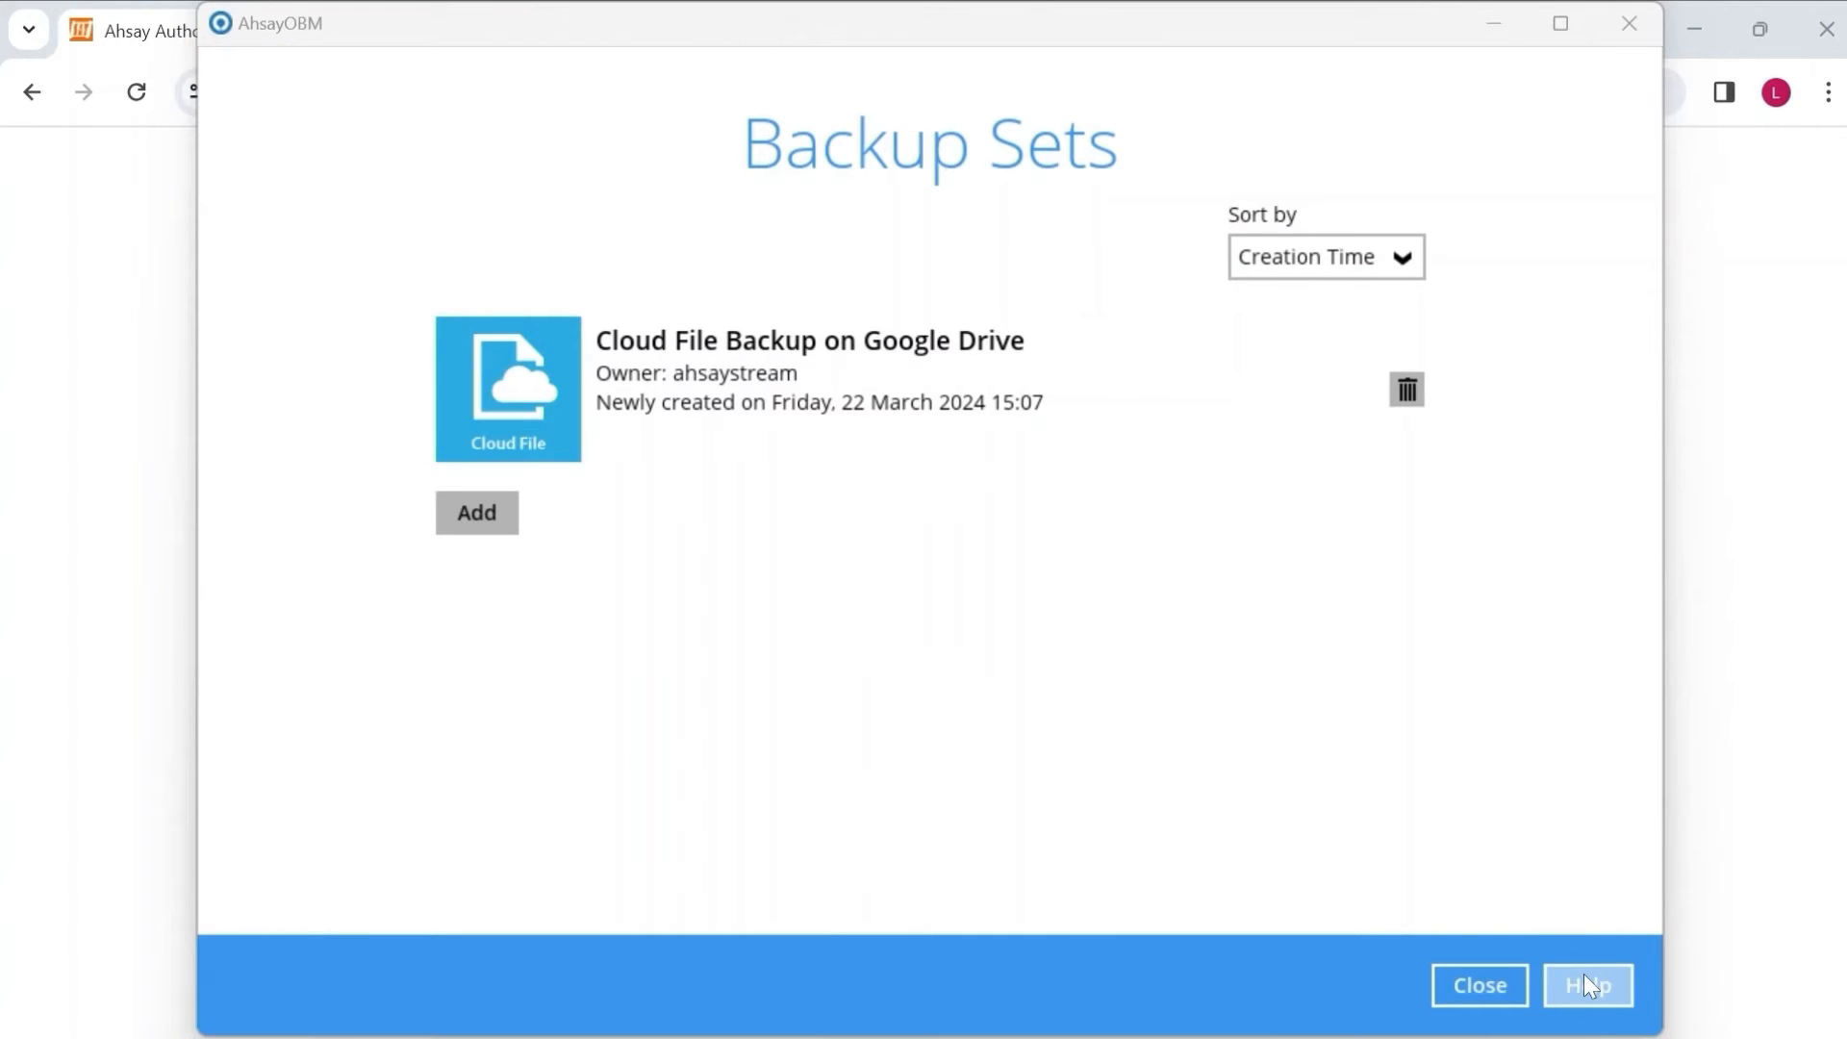
In the Cloud File Backup on Google Drive settings, enter the Windows user password and show advanced settings.
click(1091, 398)
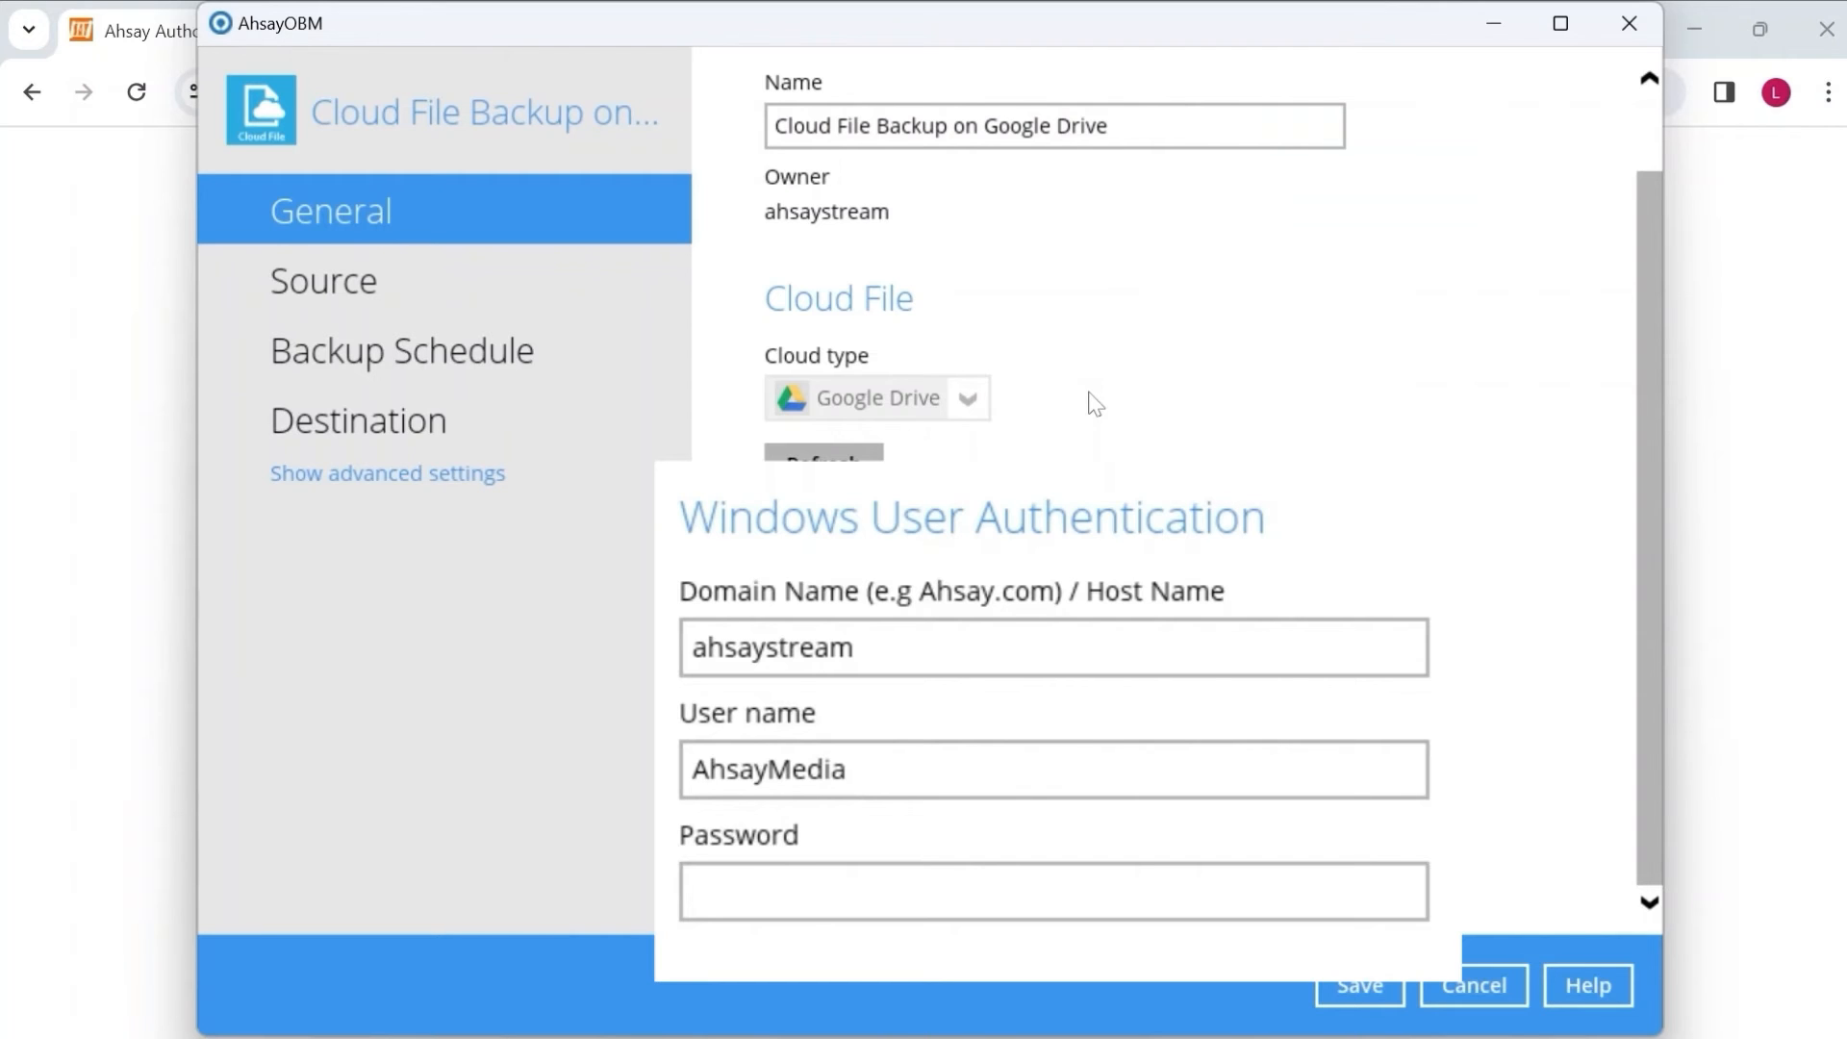
click(1020, 890)
text(••••••••)
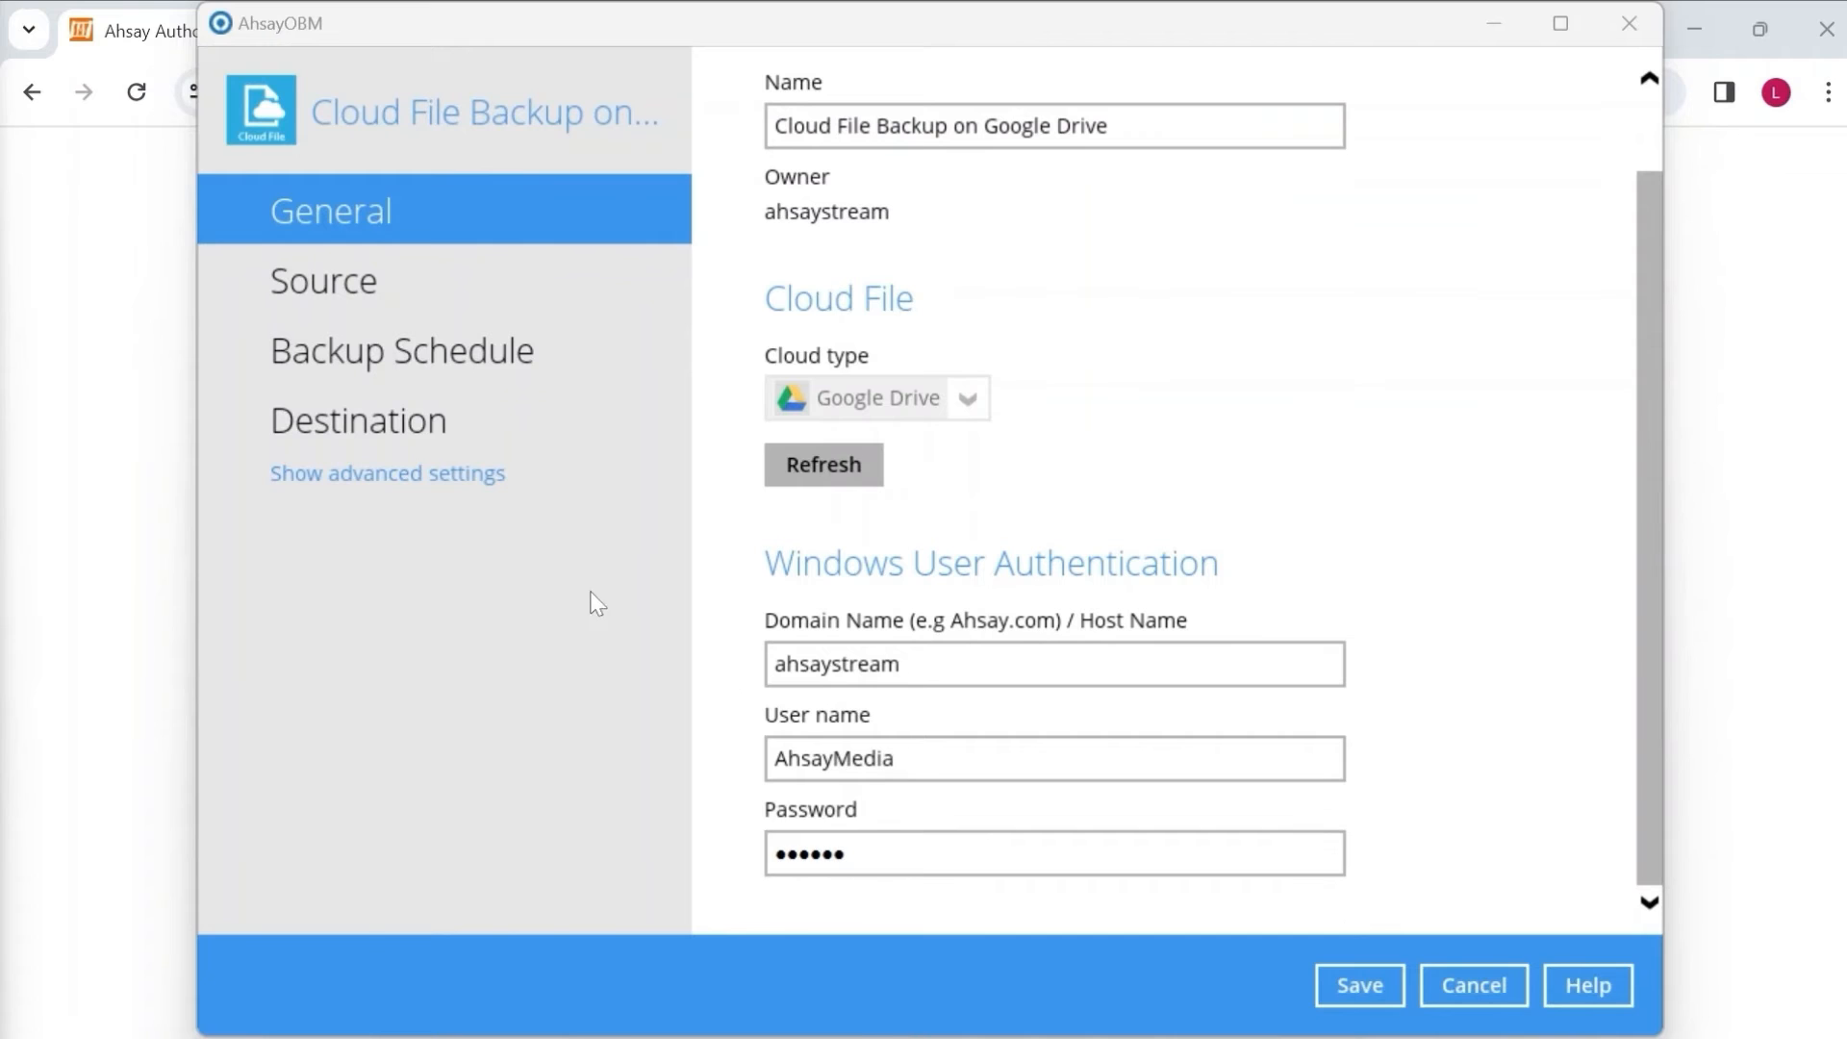
click(476, 476)
Review Deduplication (on, 512 k - 2 M blocks), then view the Retention Policy page.
click(435, 484)
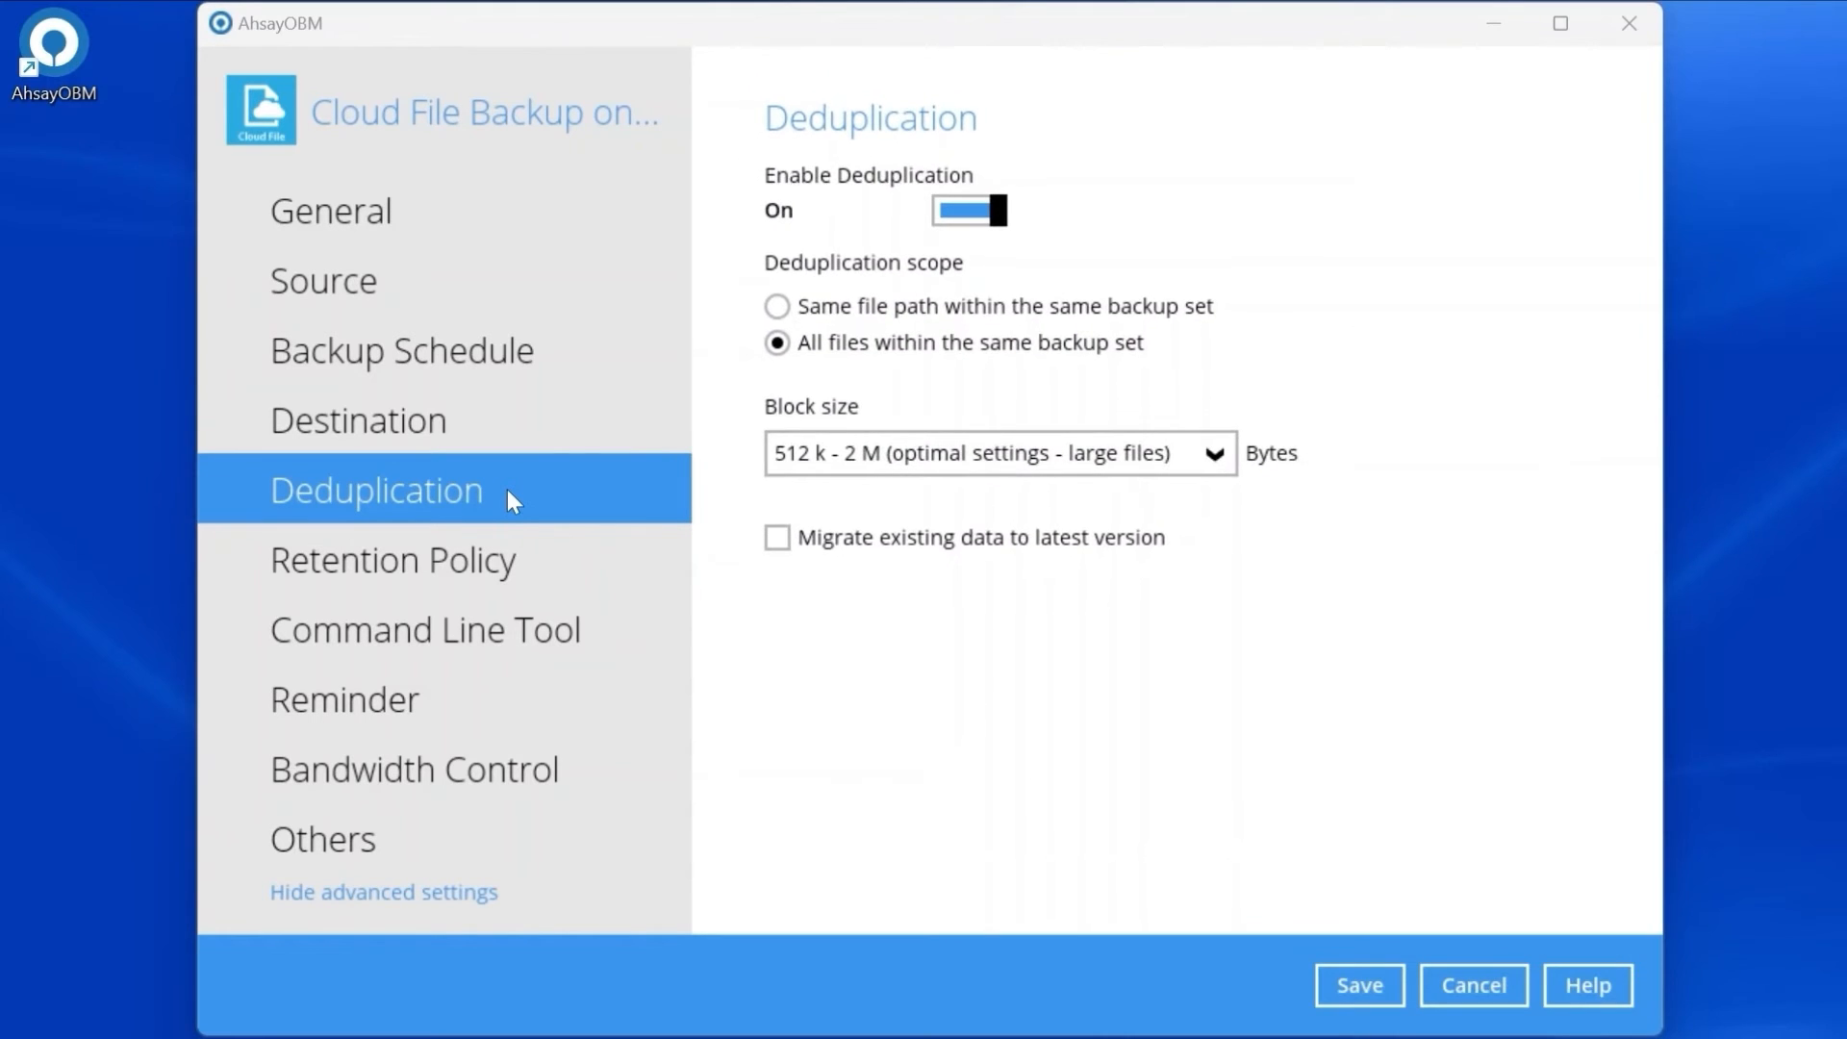
click(569, 577)
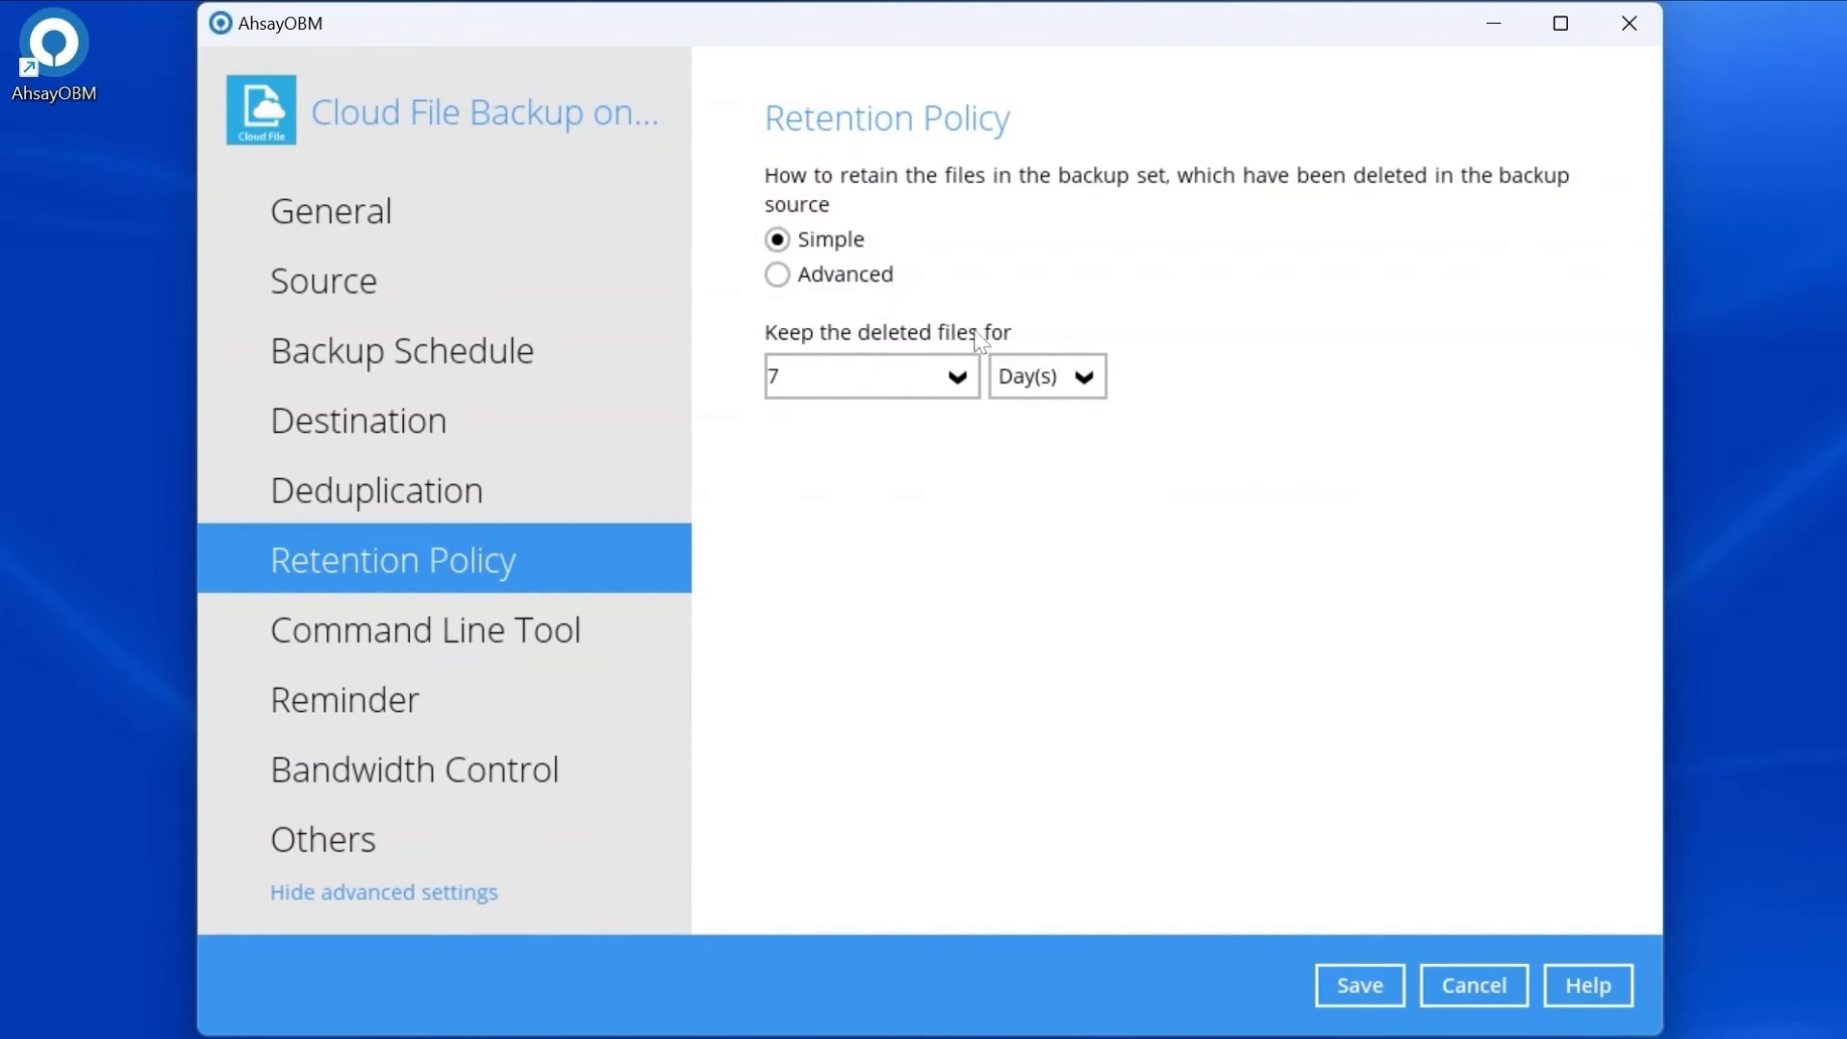
Explore Advanced retention policy types, cancel the new policy, and keep Simple 7-day retention.
click(1058, 377)
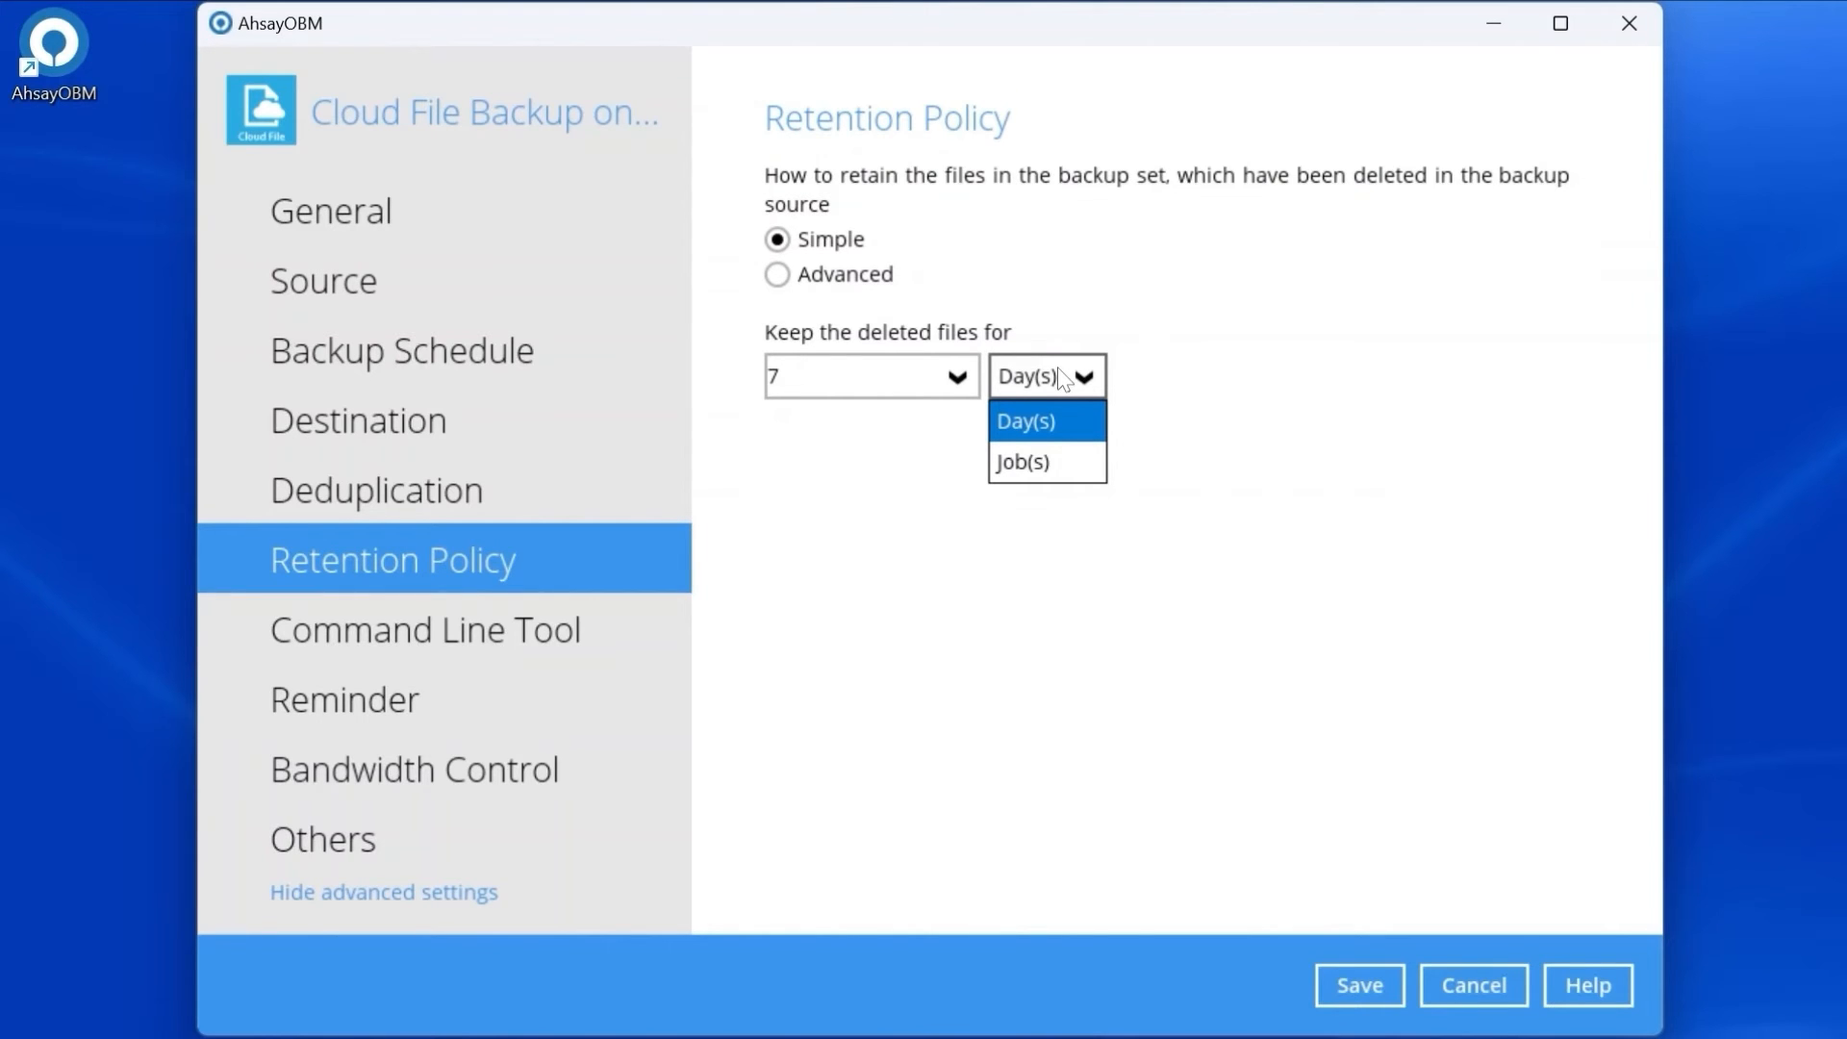
click(782, 279)
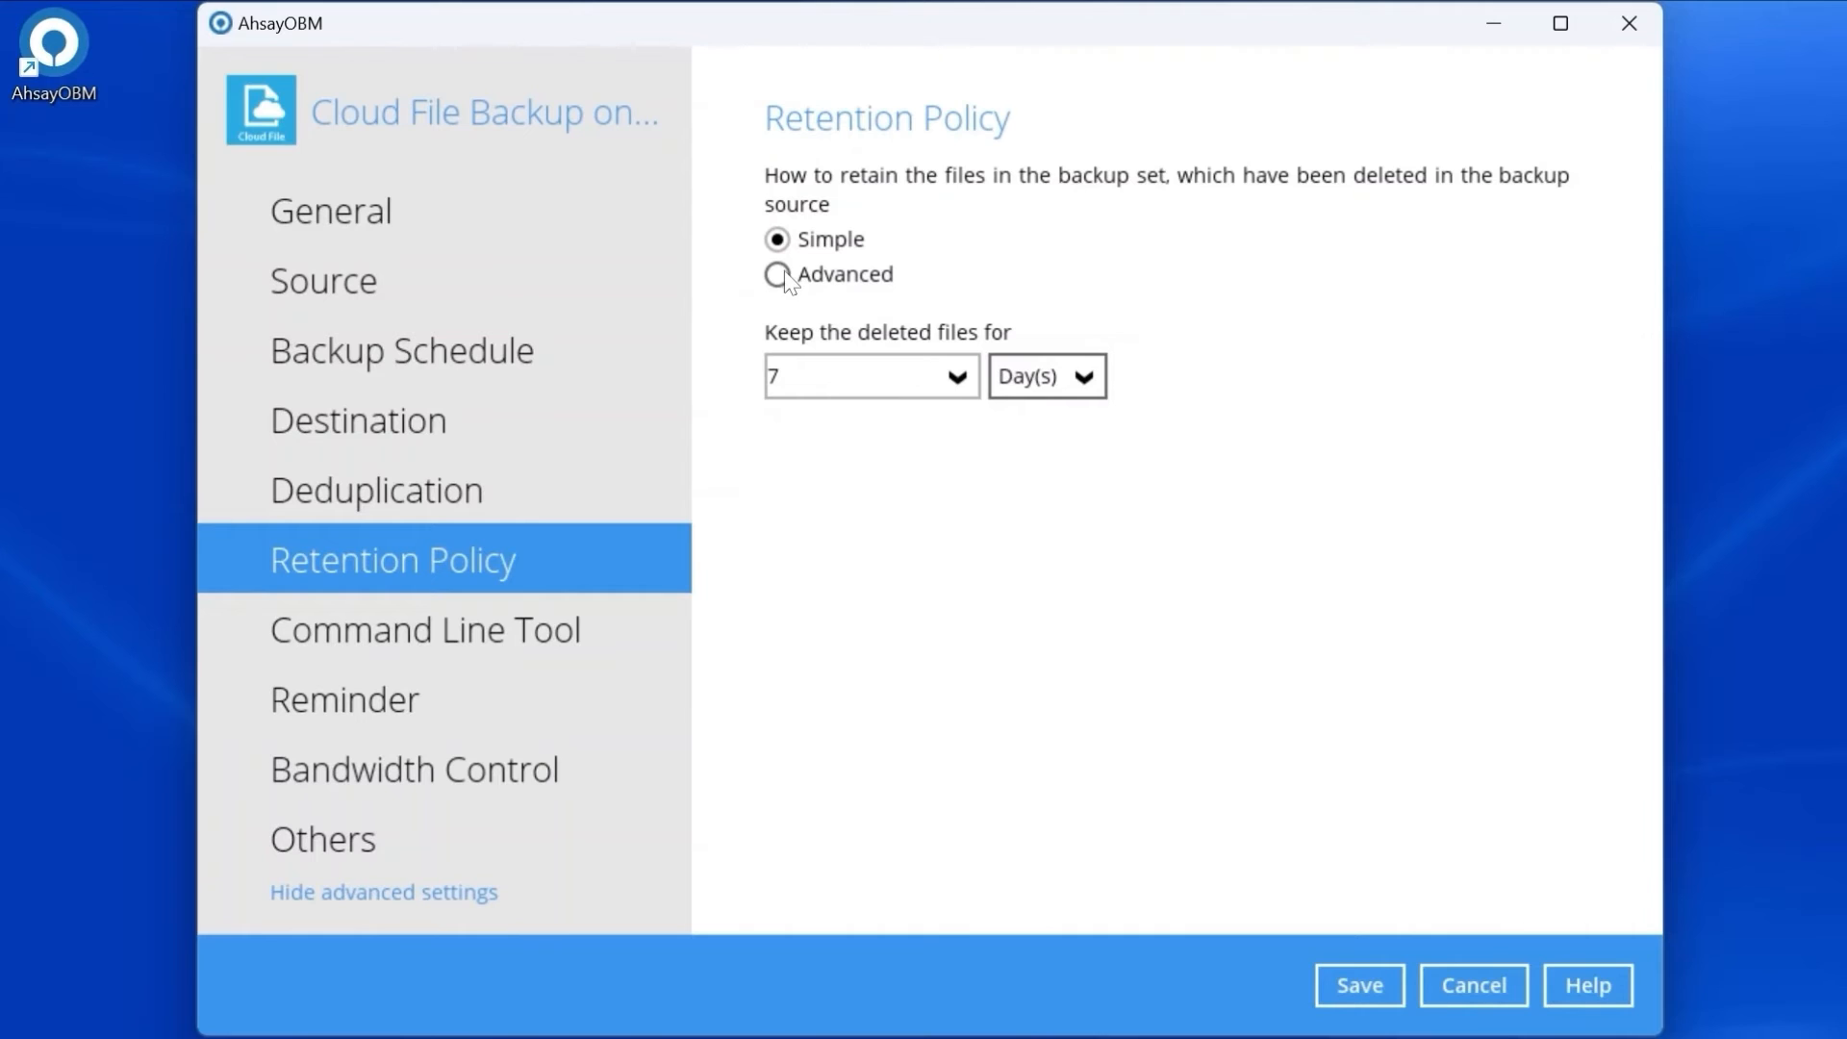
click(782, 277)
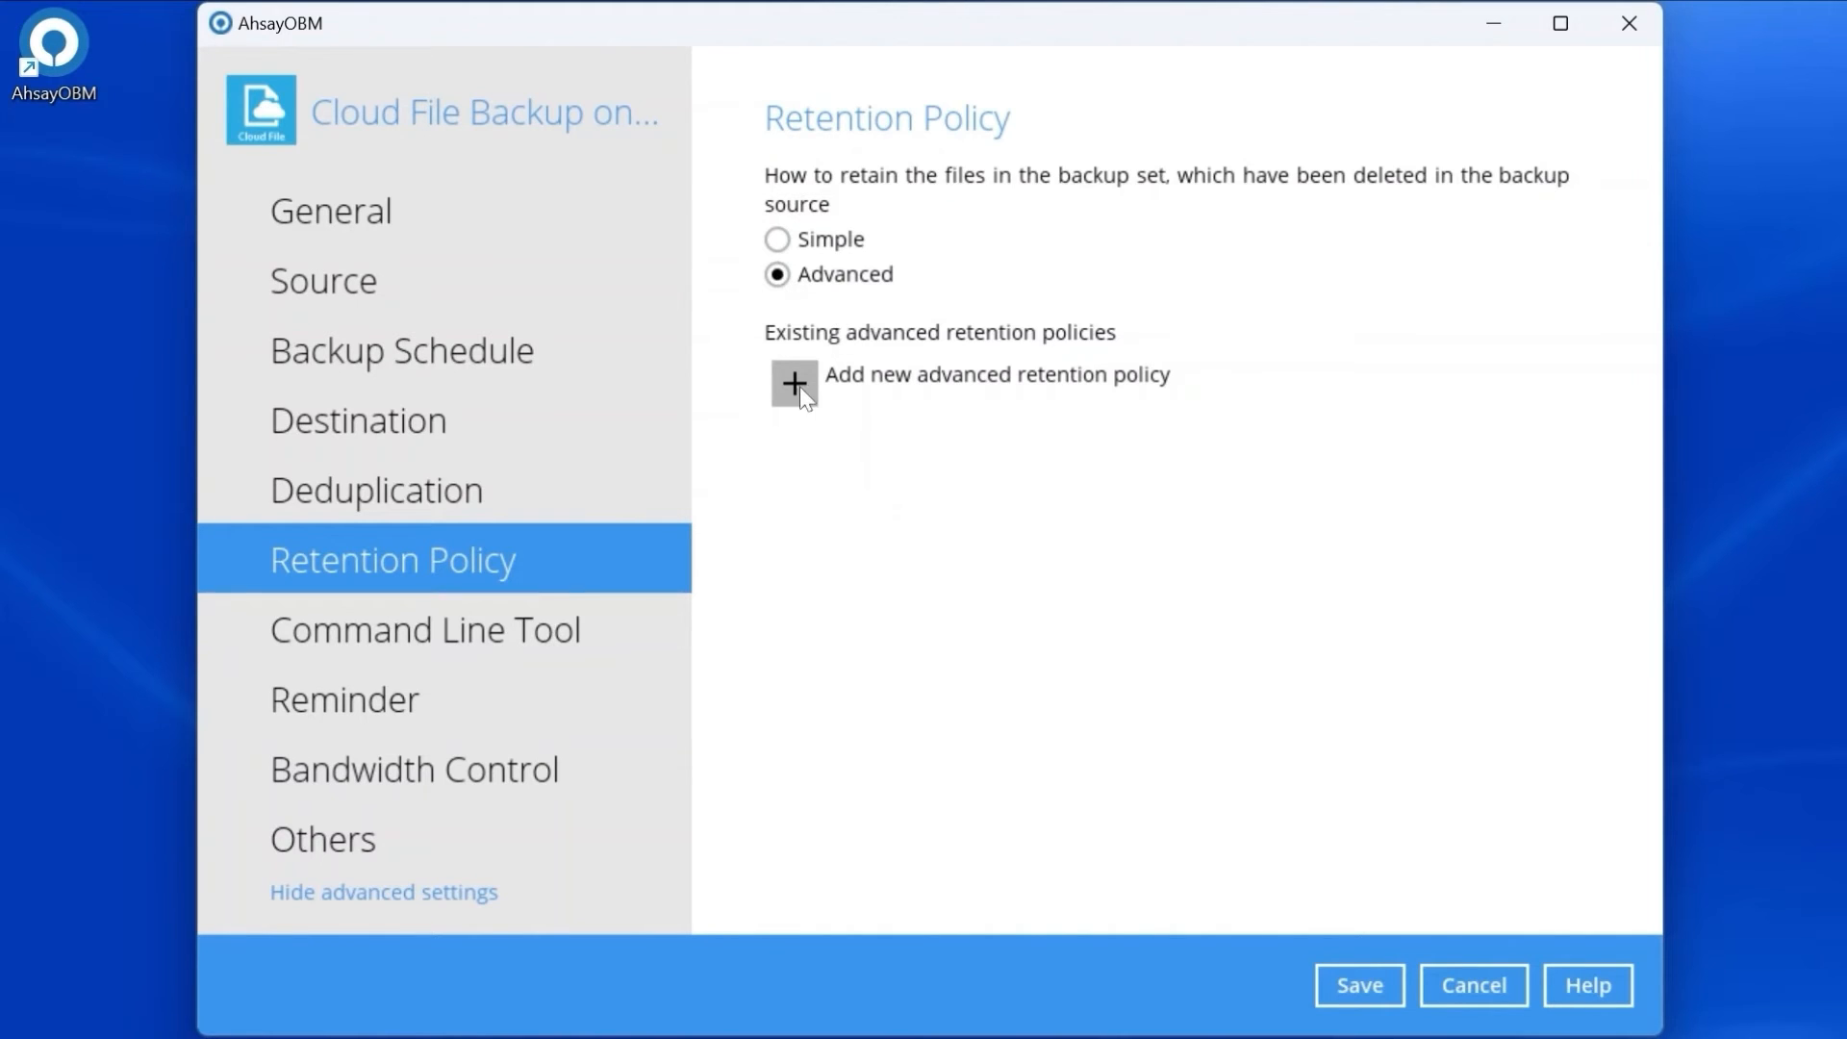
click(797, 387)
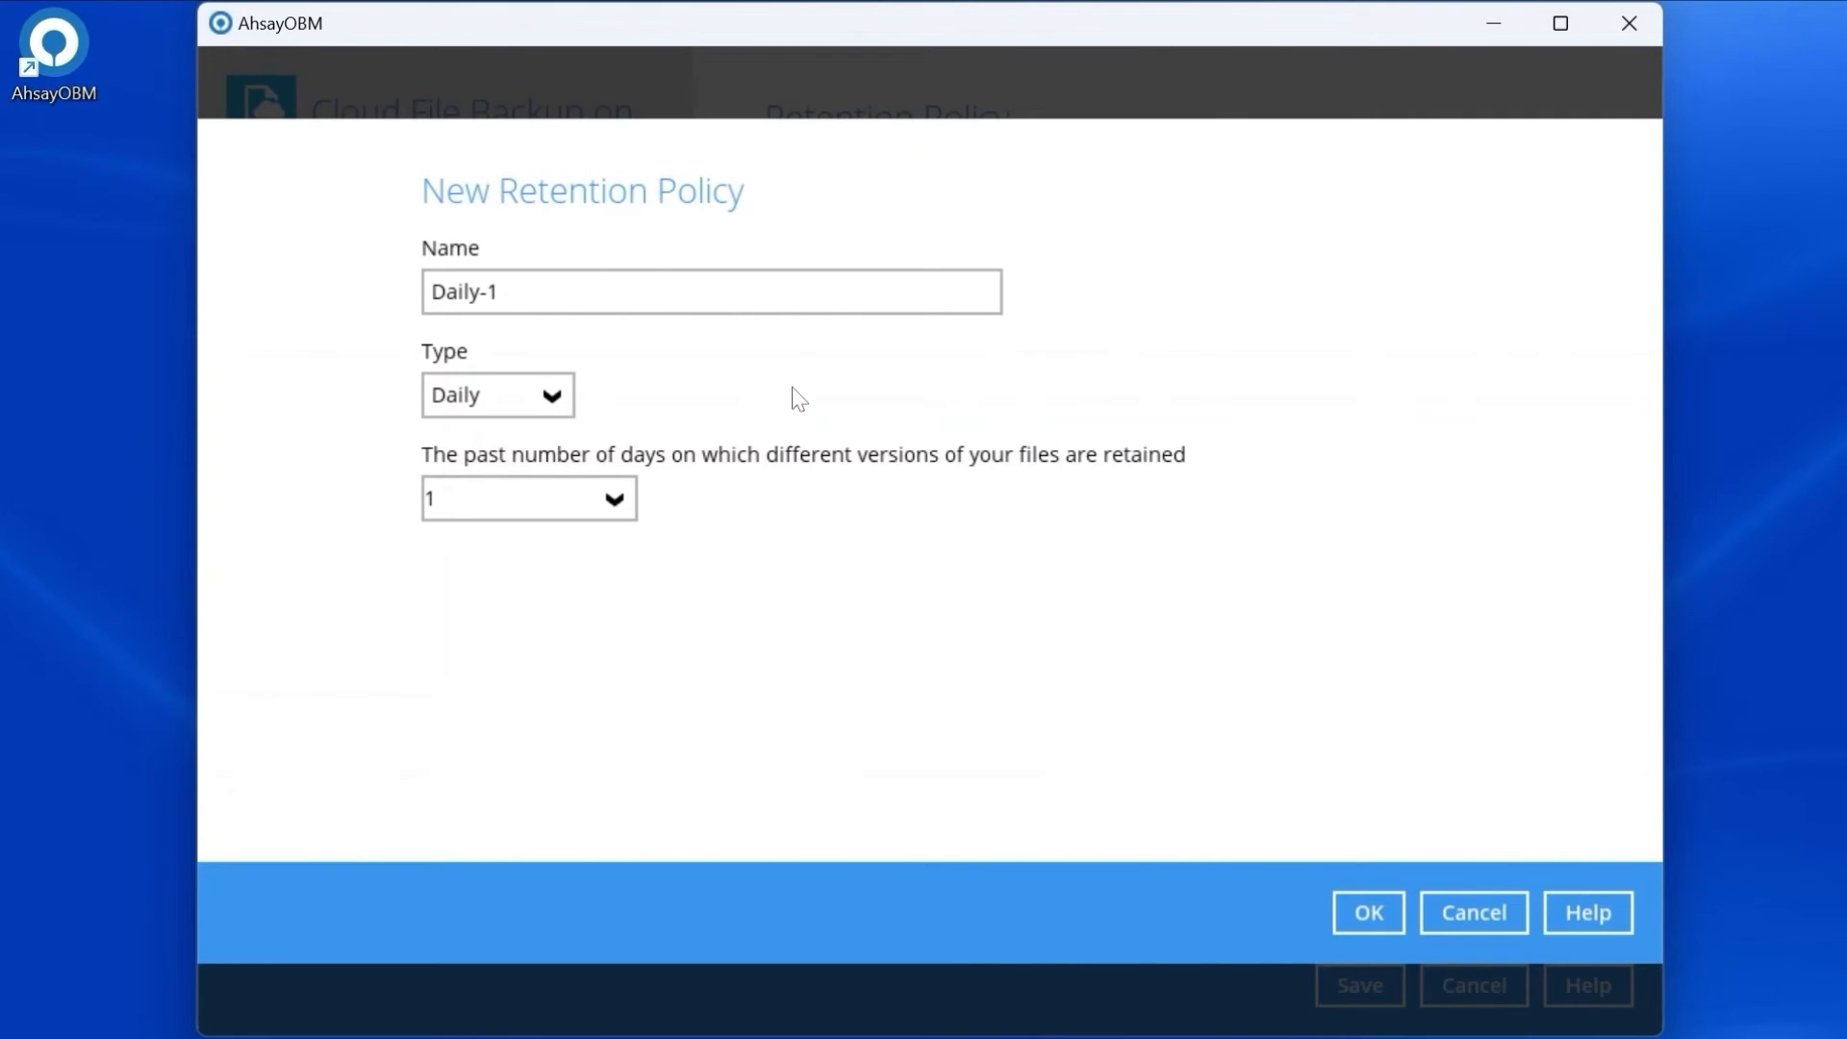
click(545, 406)
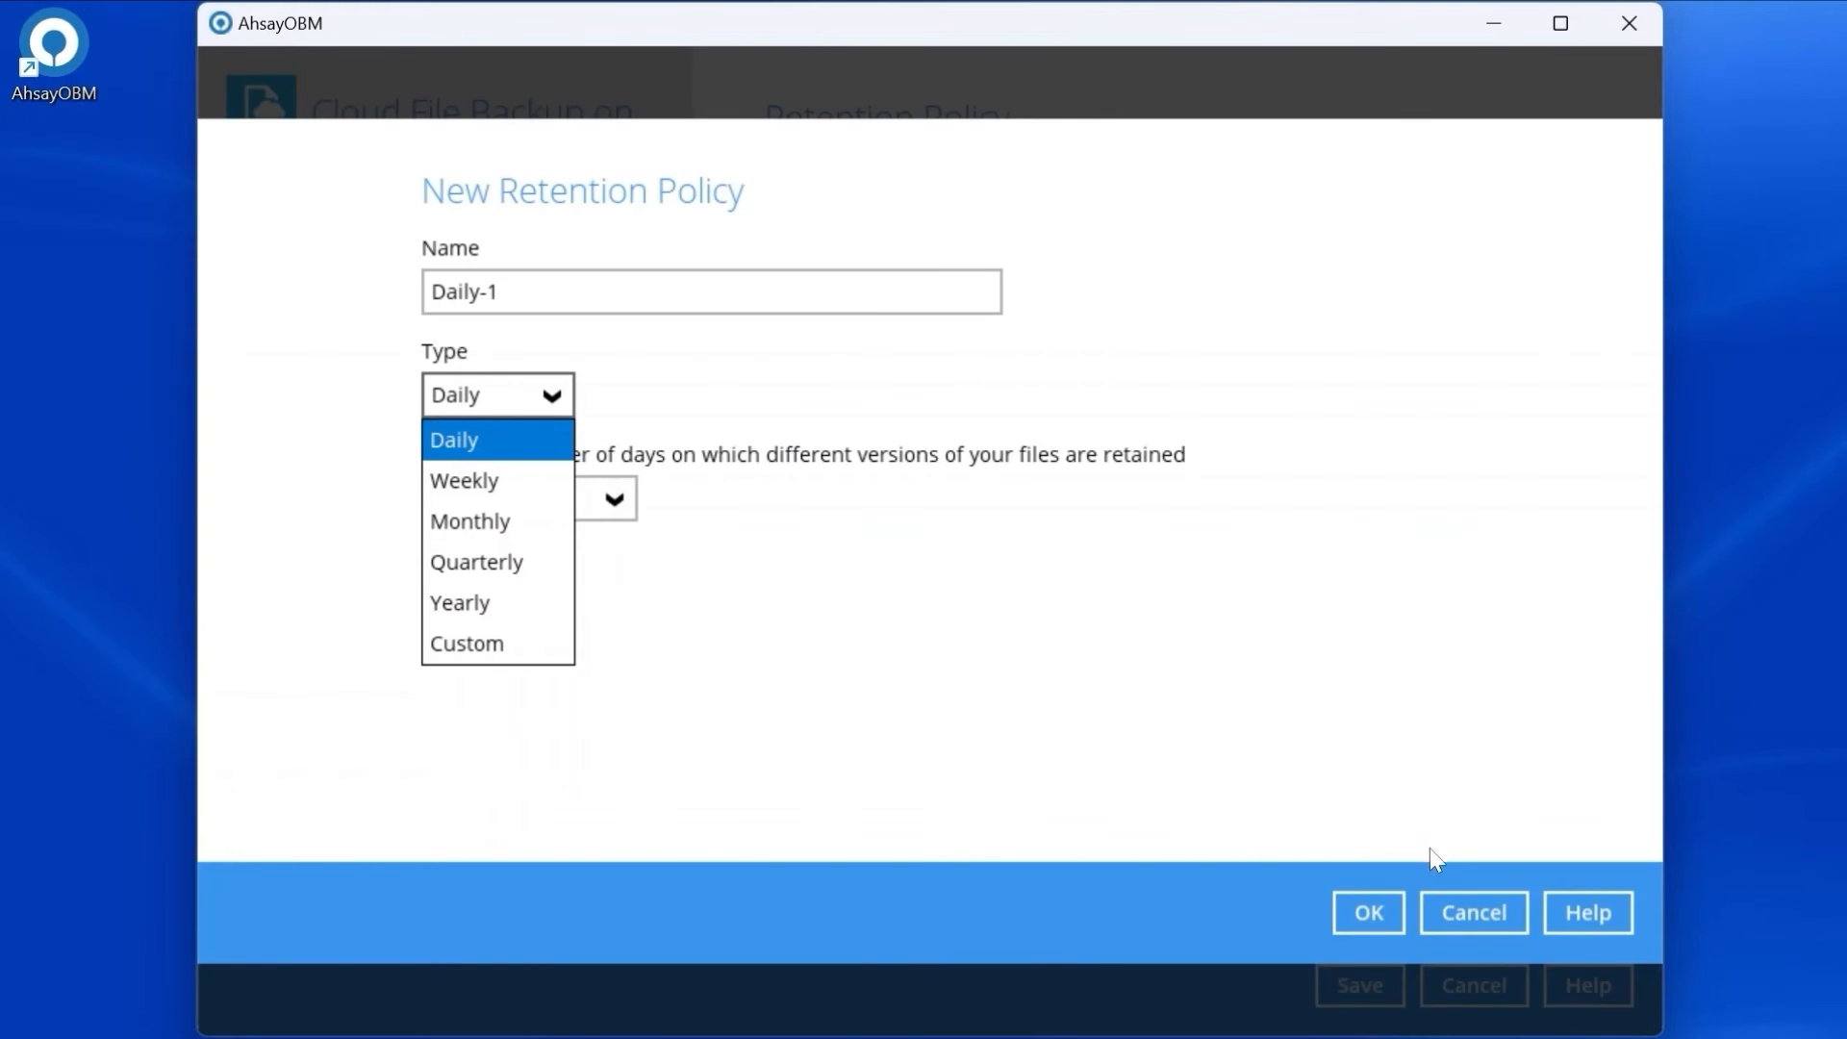
click(1472, 912)
click(777, 240)
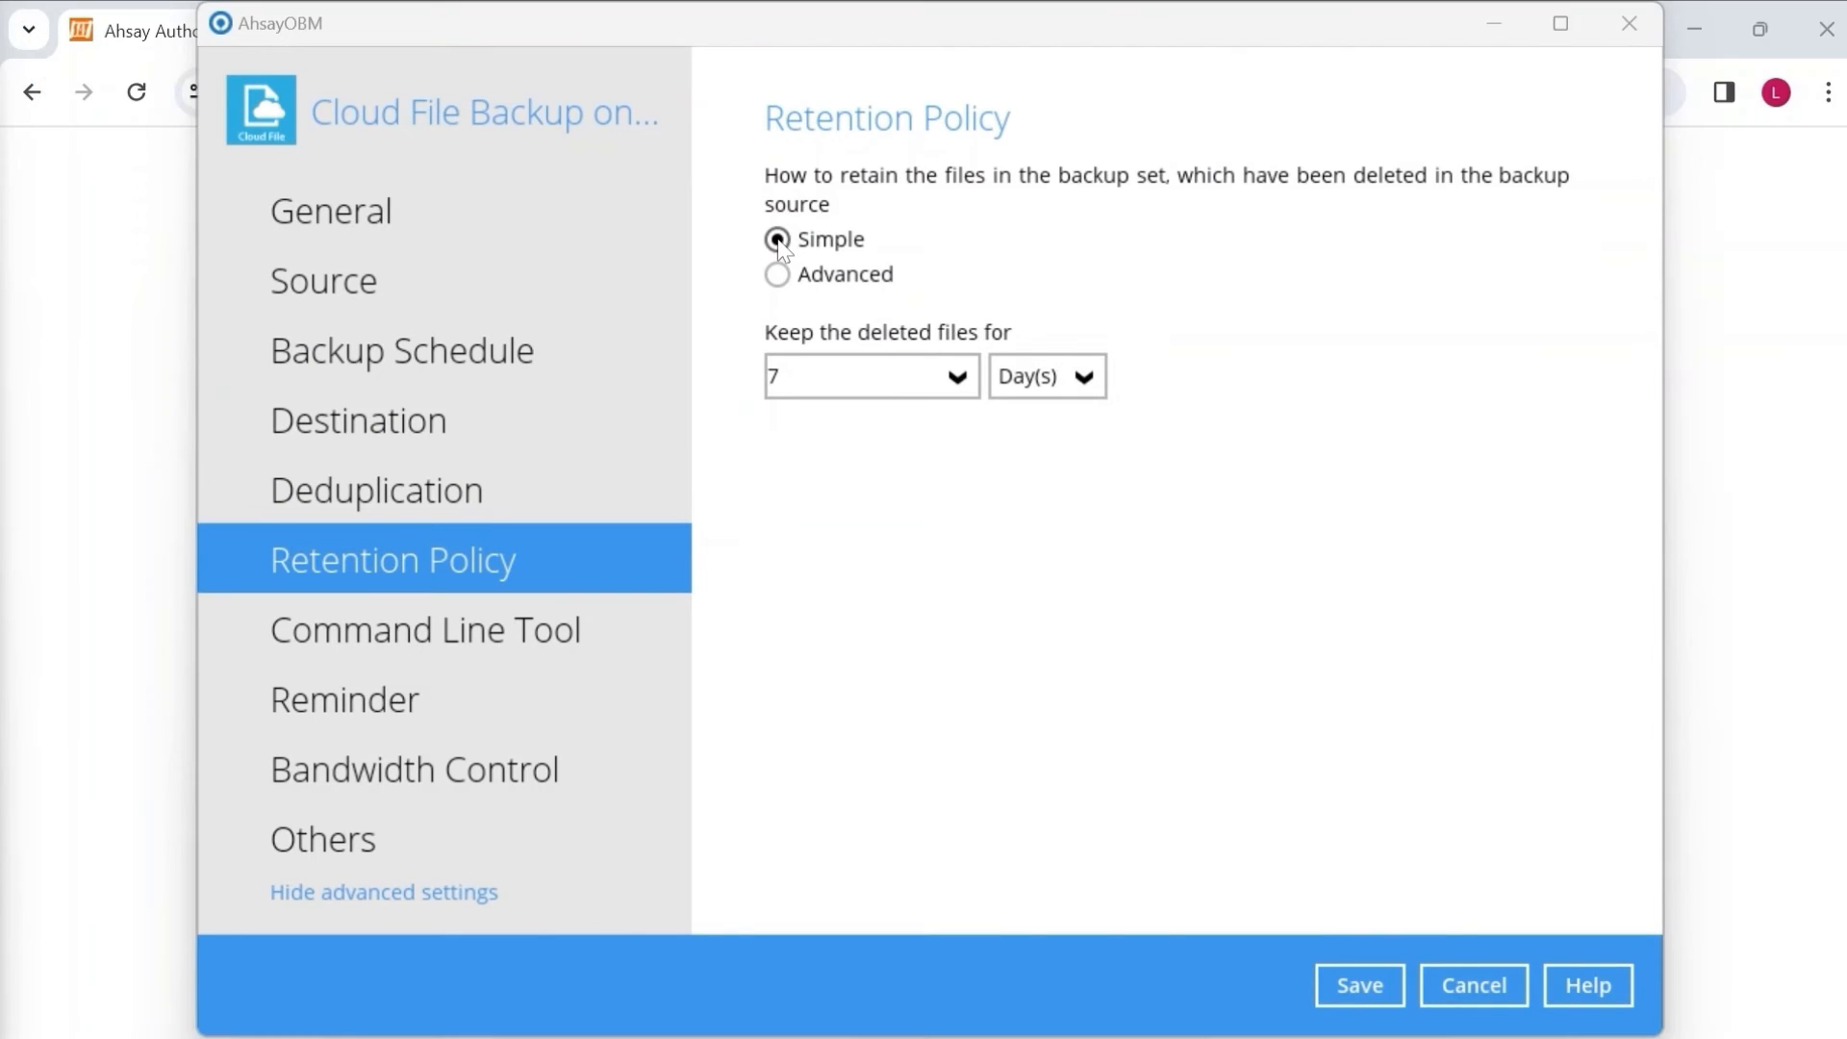
click(567, 825)
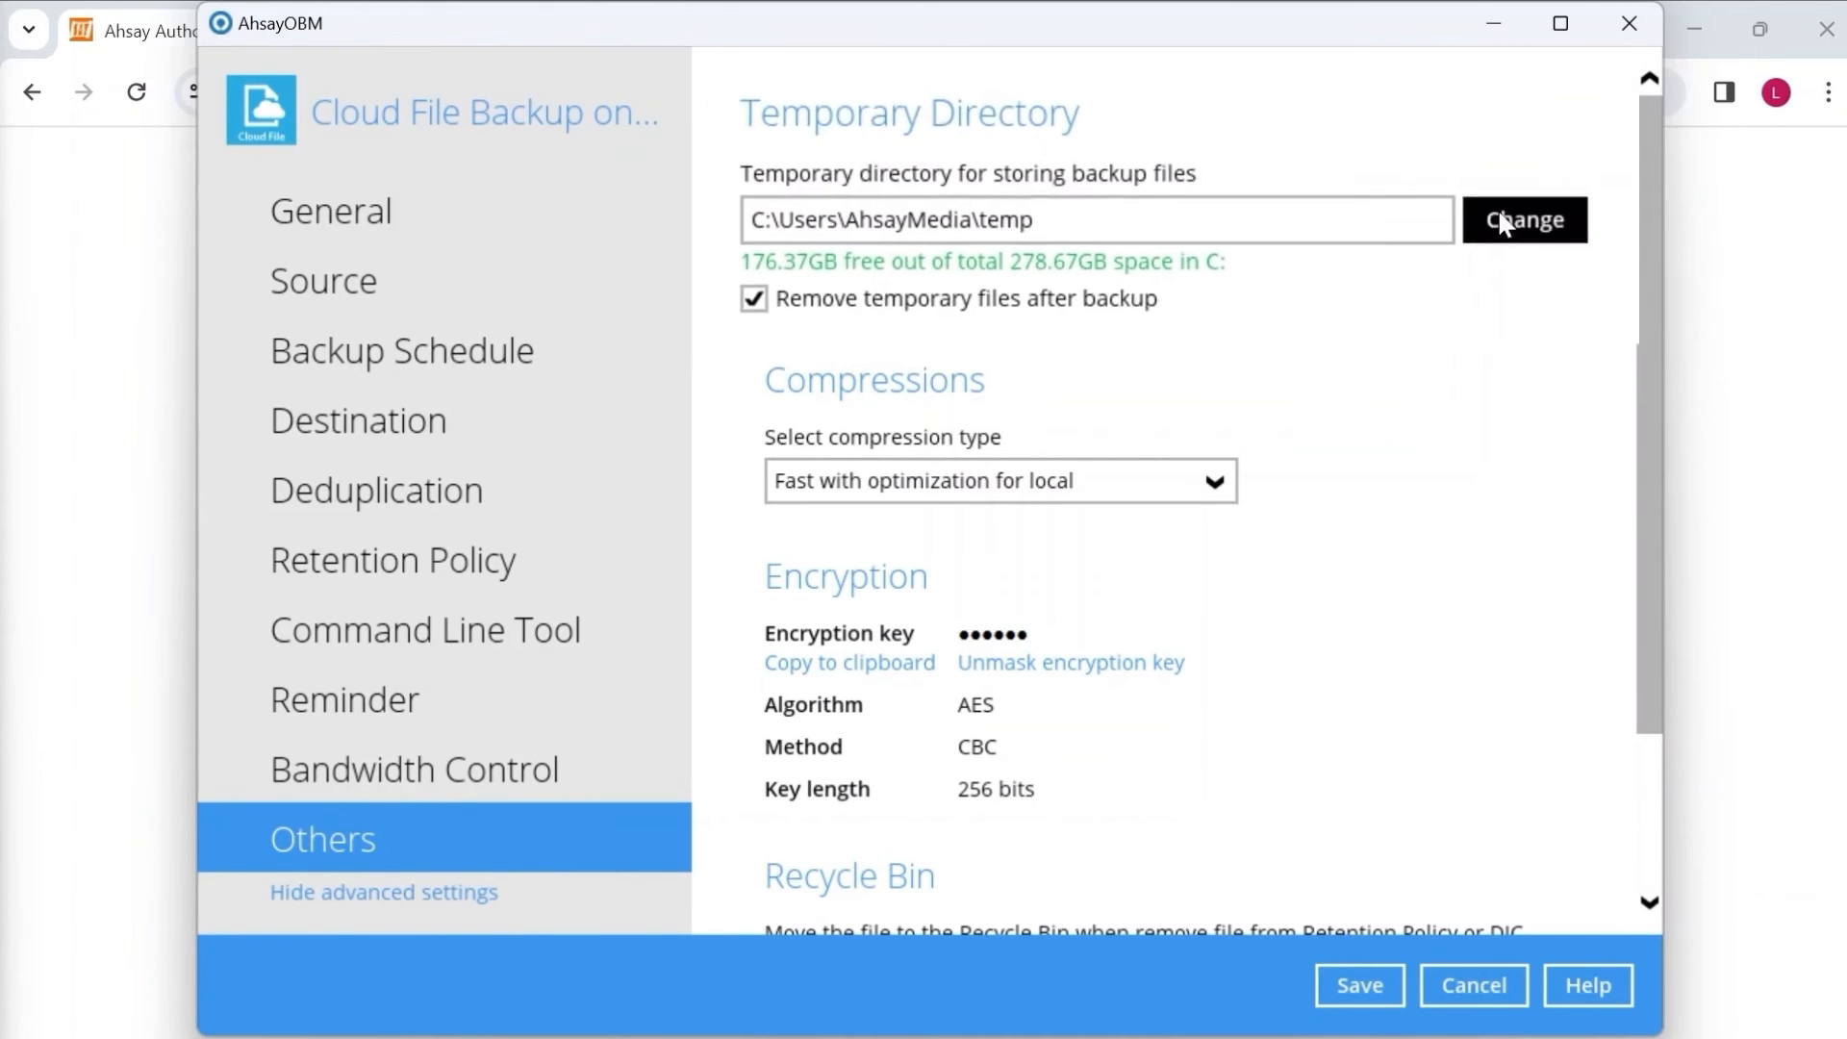
Change the temporary directory to the temp folder on New Volume (E:).
click(1516, 221)
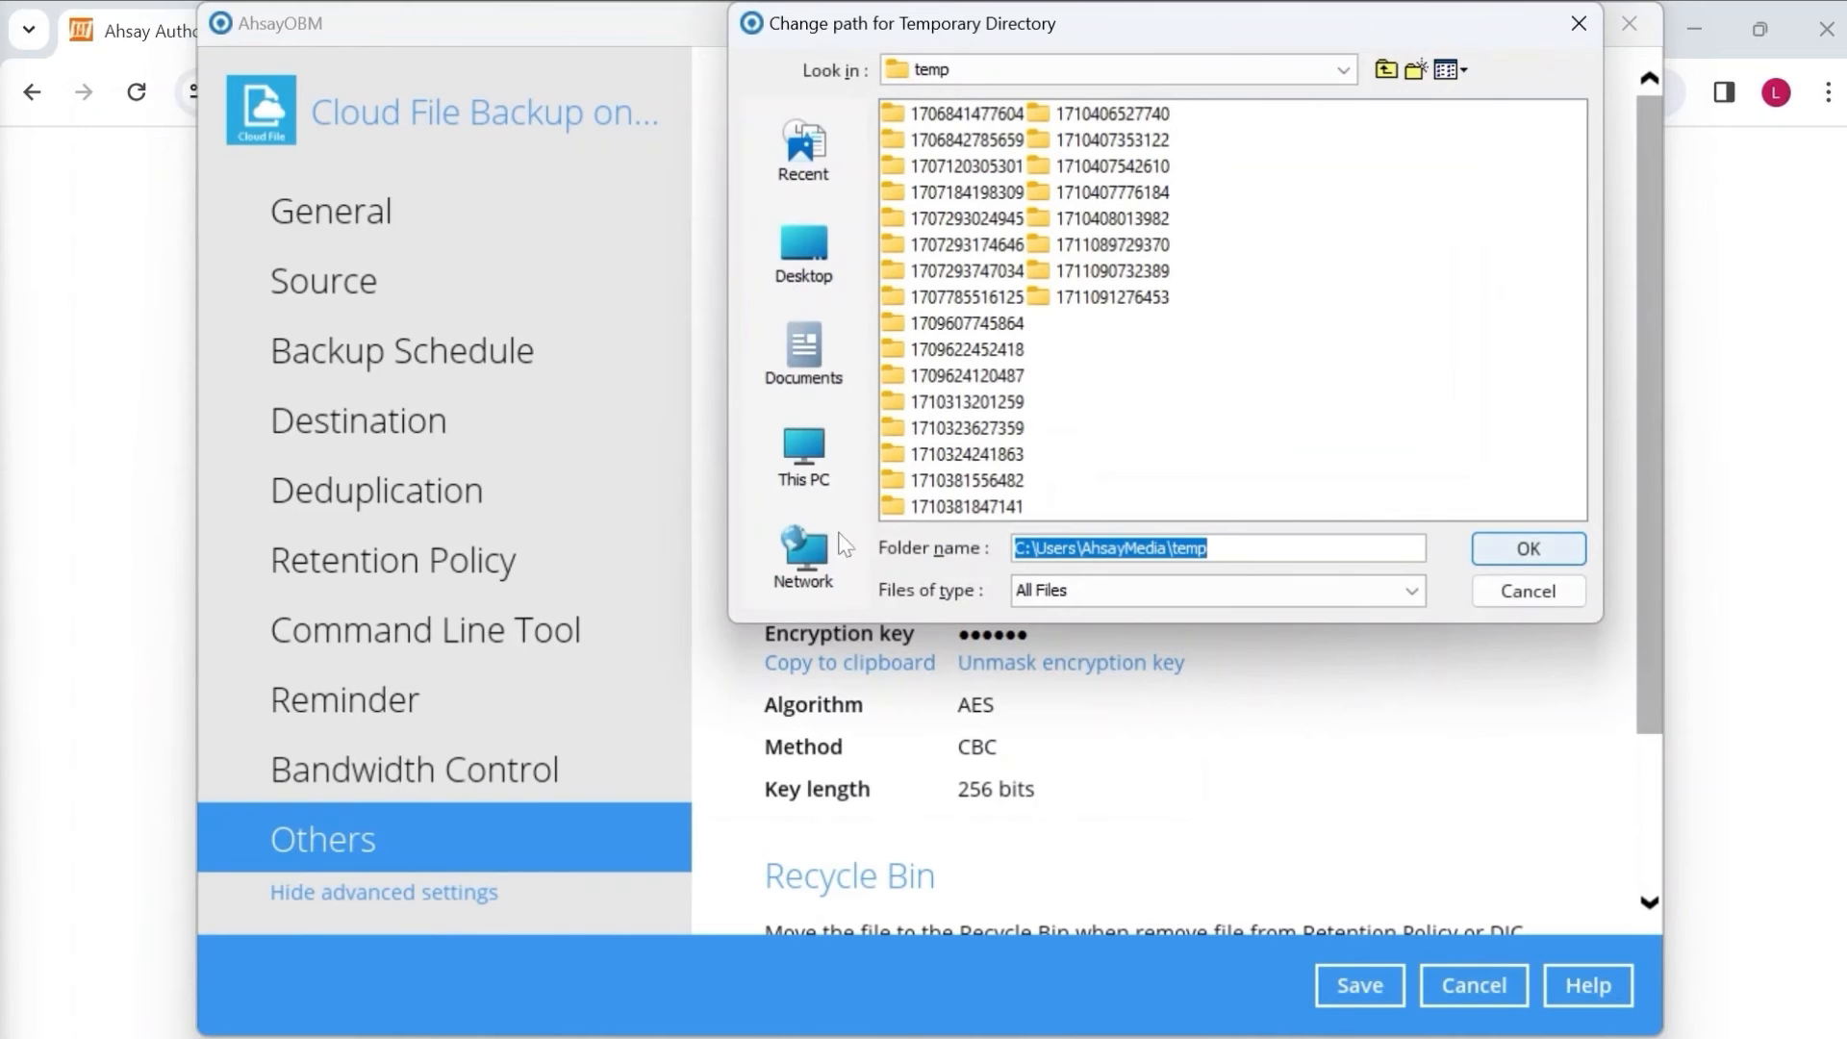
click(808, 454)
click(1007, 197)
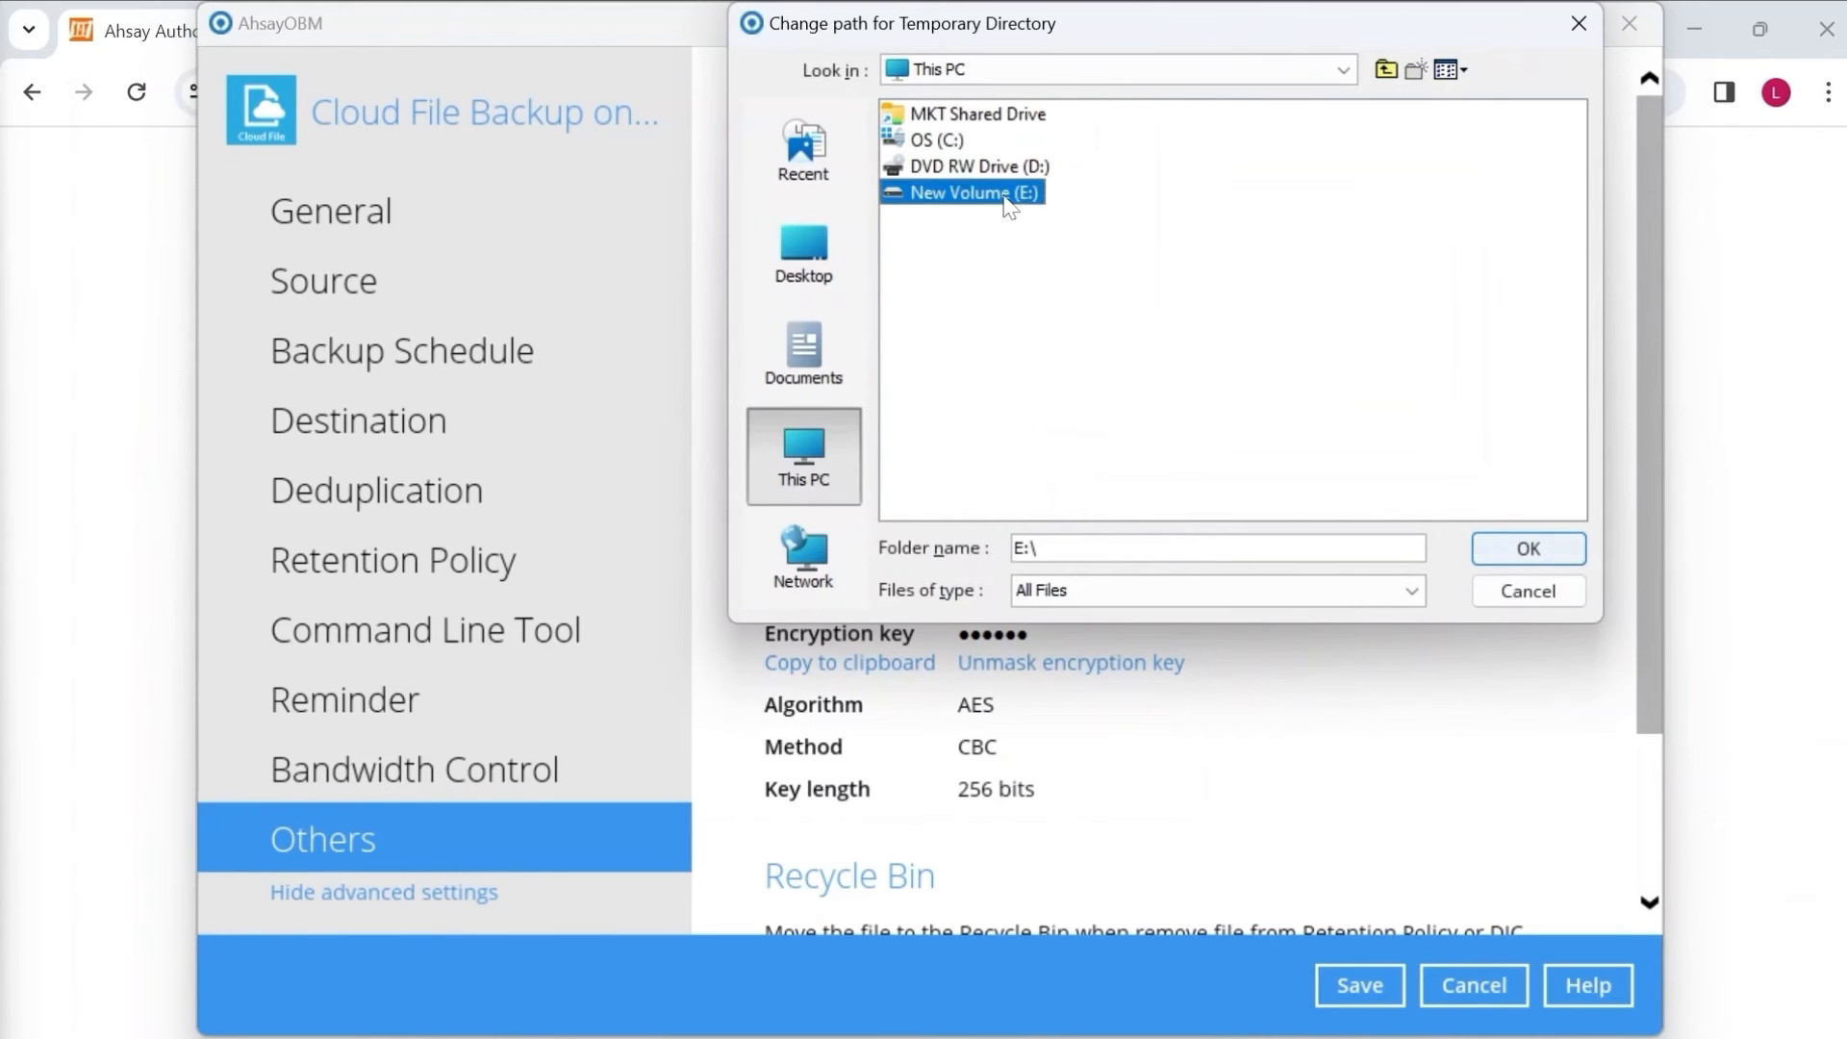
double_click(1007, 197)
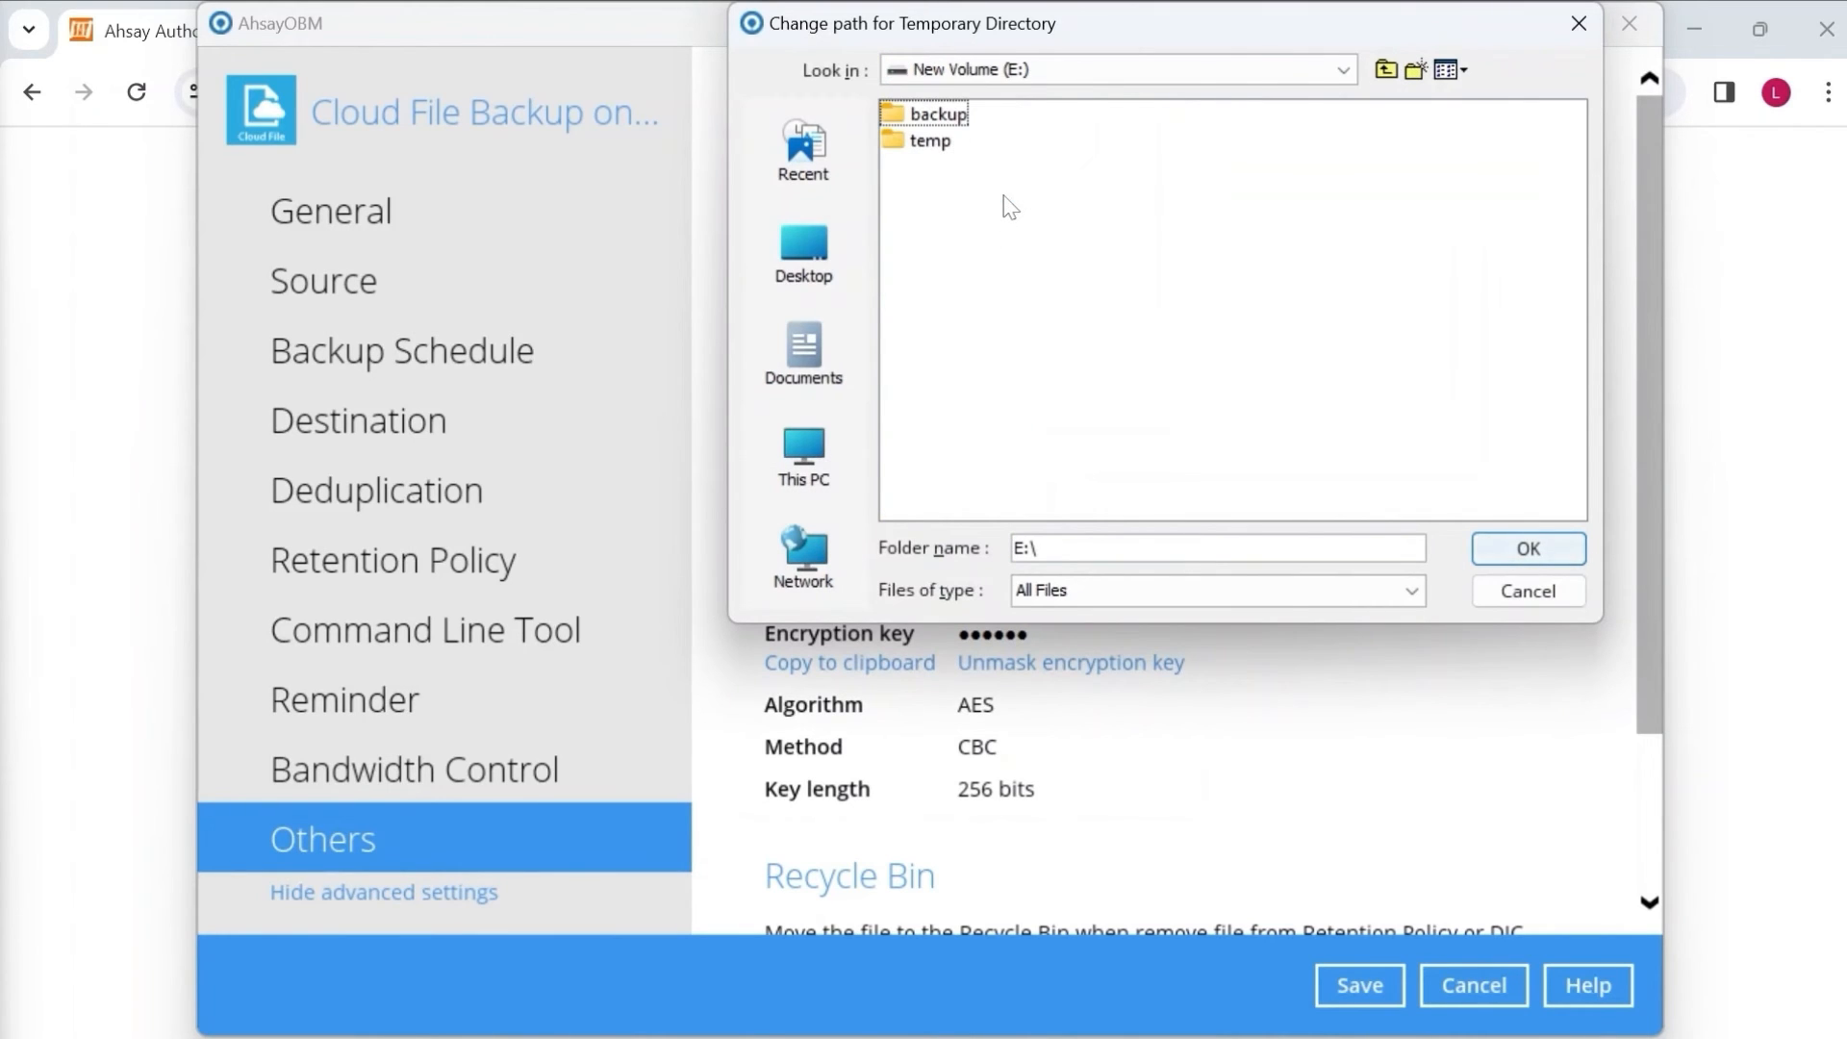
click(932, 144)
click(1497, 550)
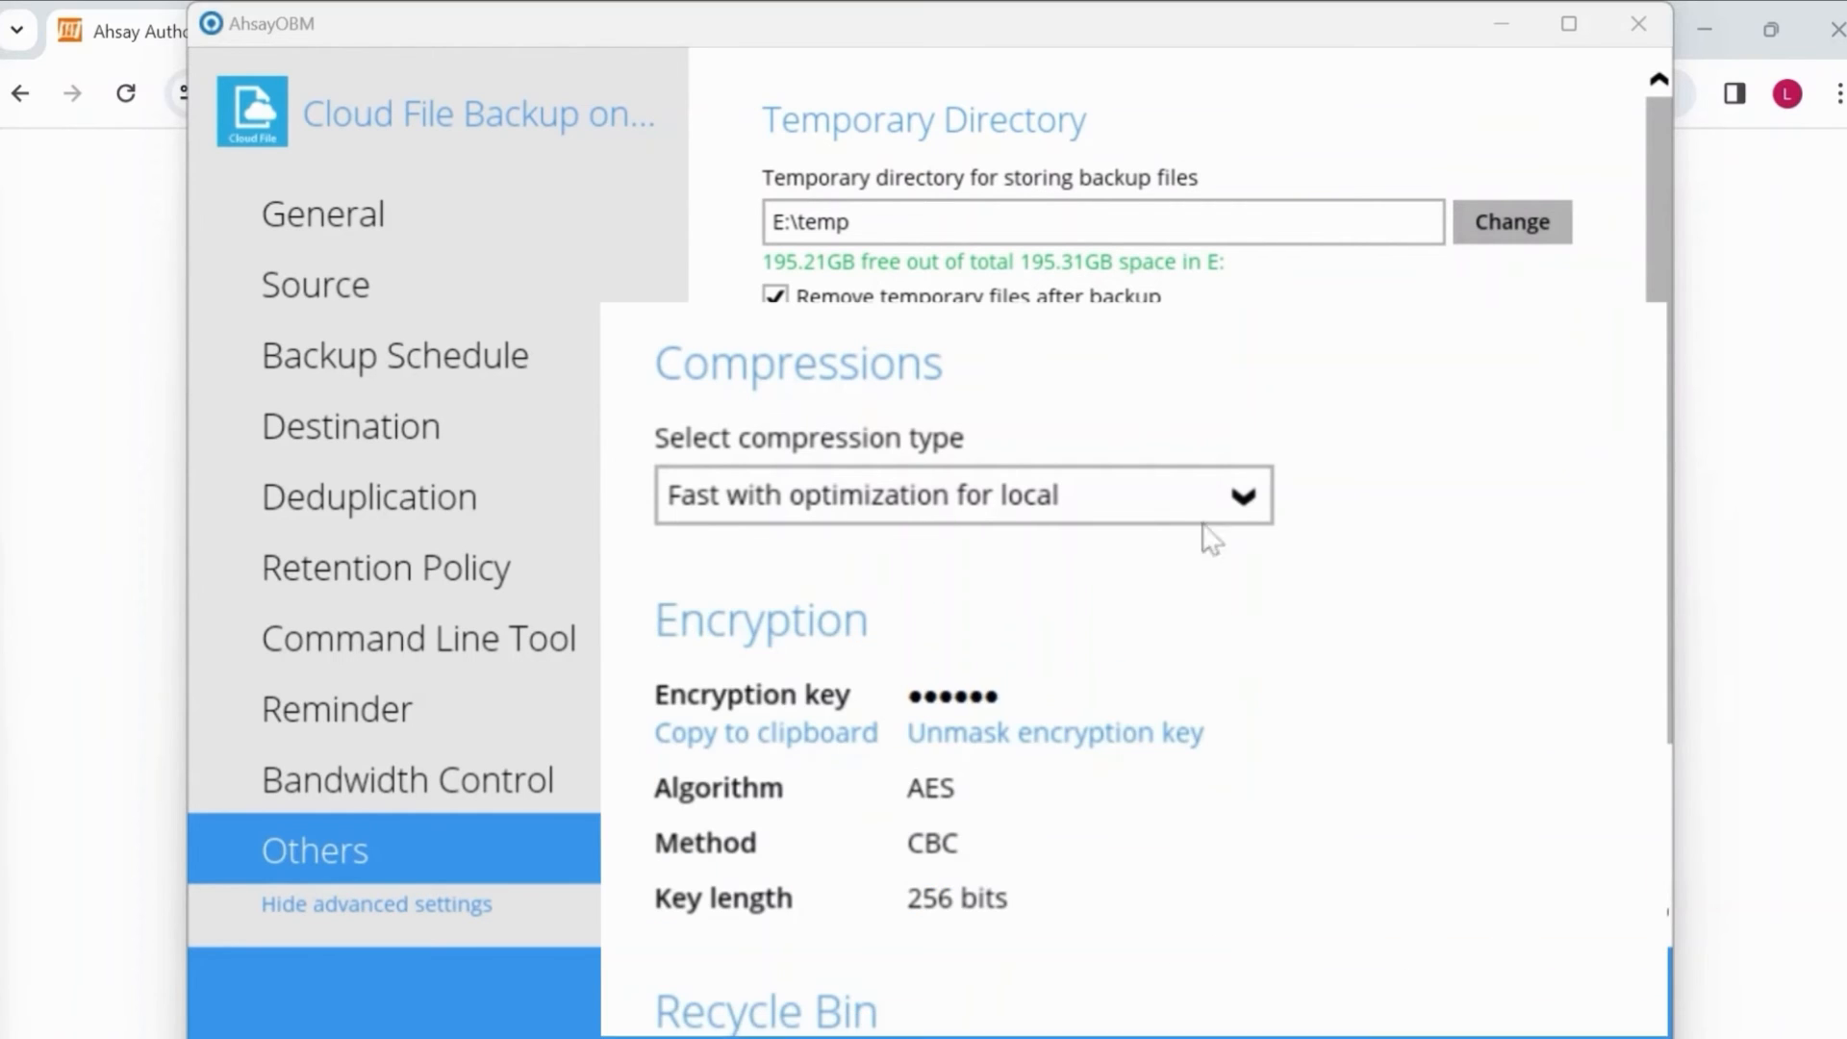
Keep 'Fast with optimization for local' compression and save the backup set settings.
click(1145, 490)
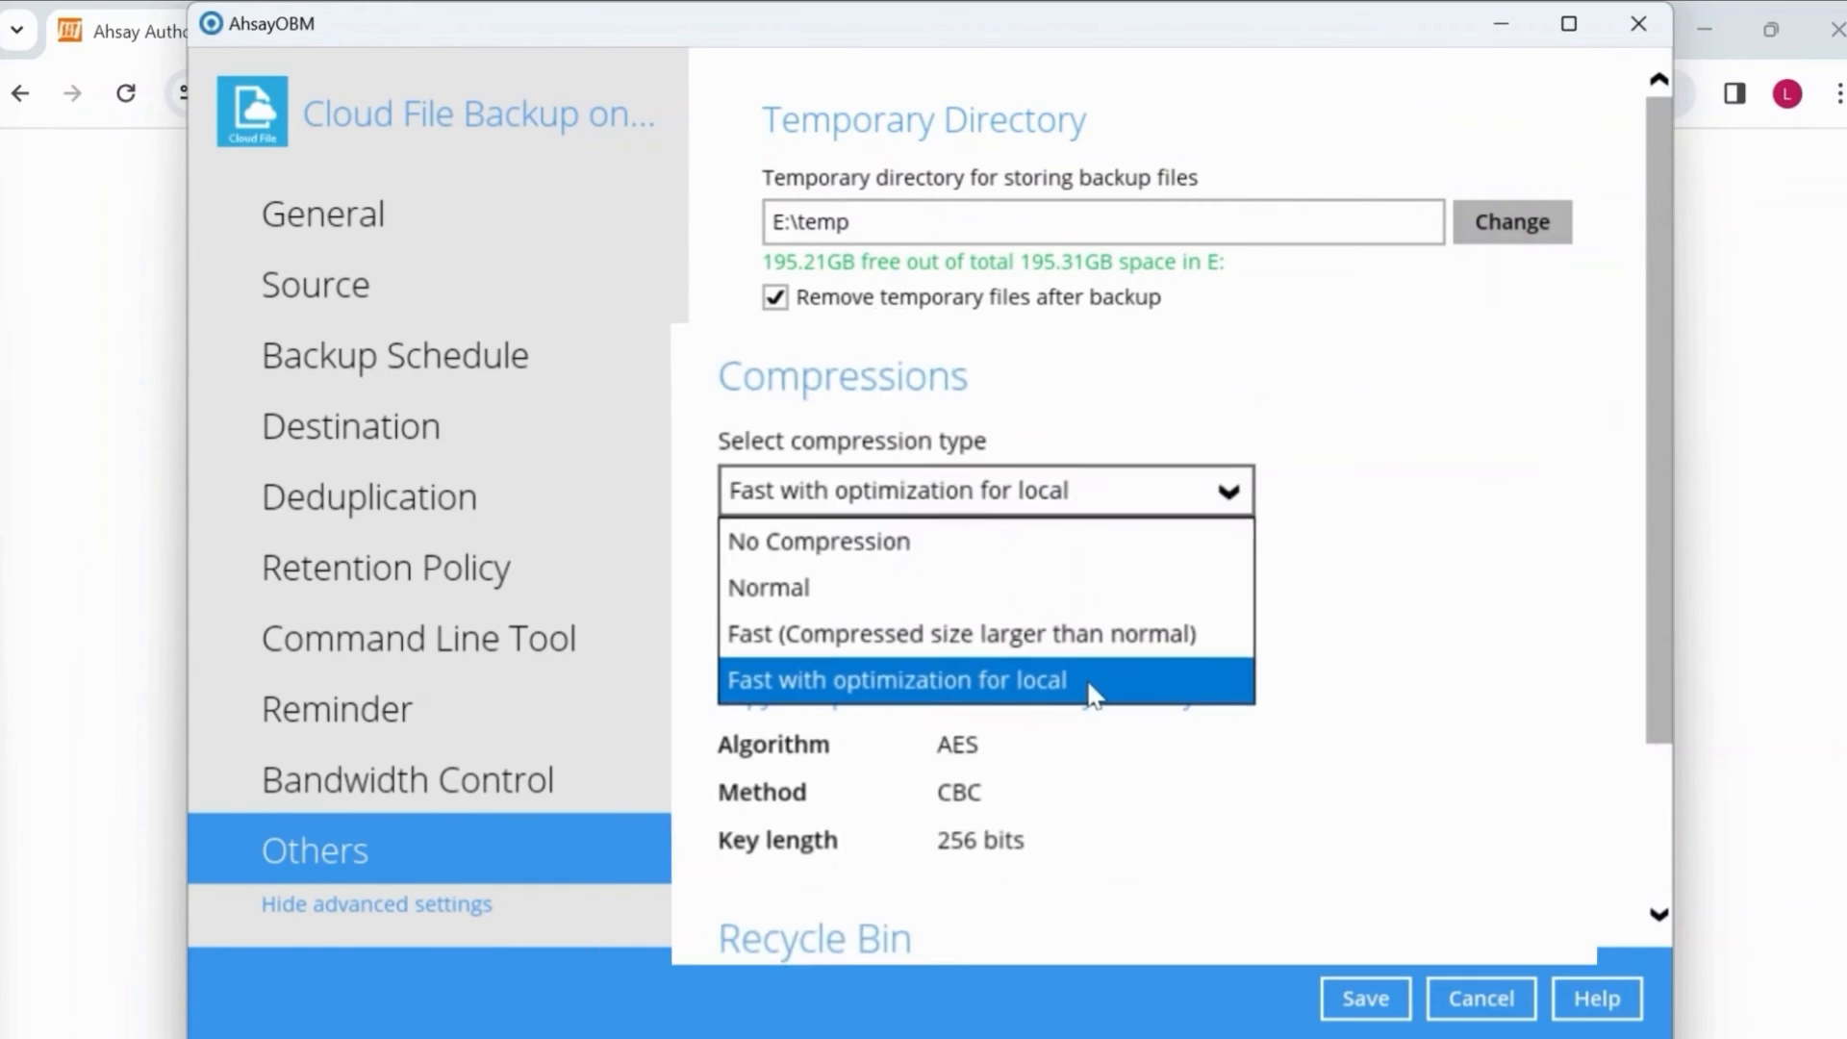
click(1097, 662)
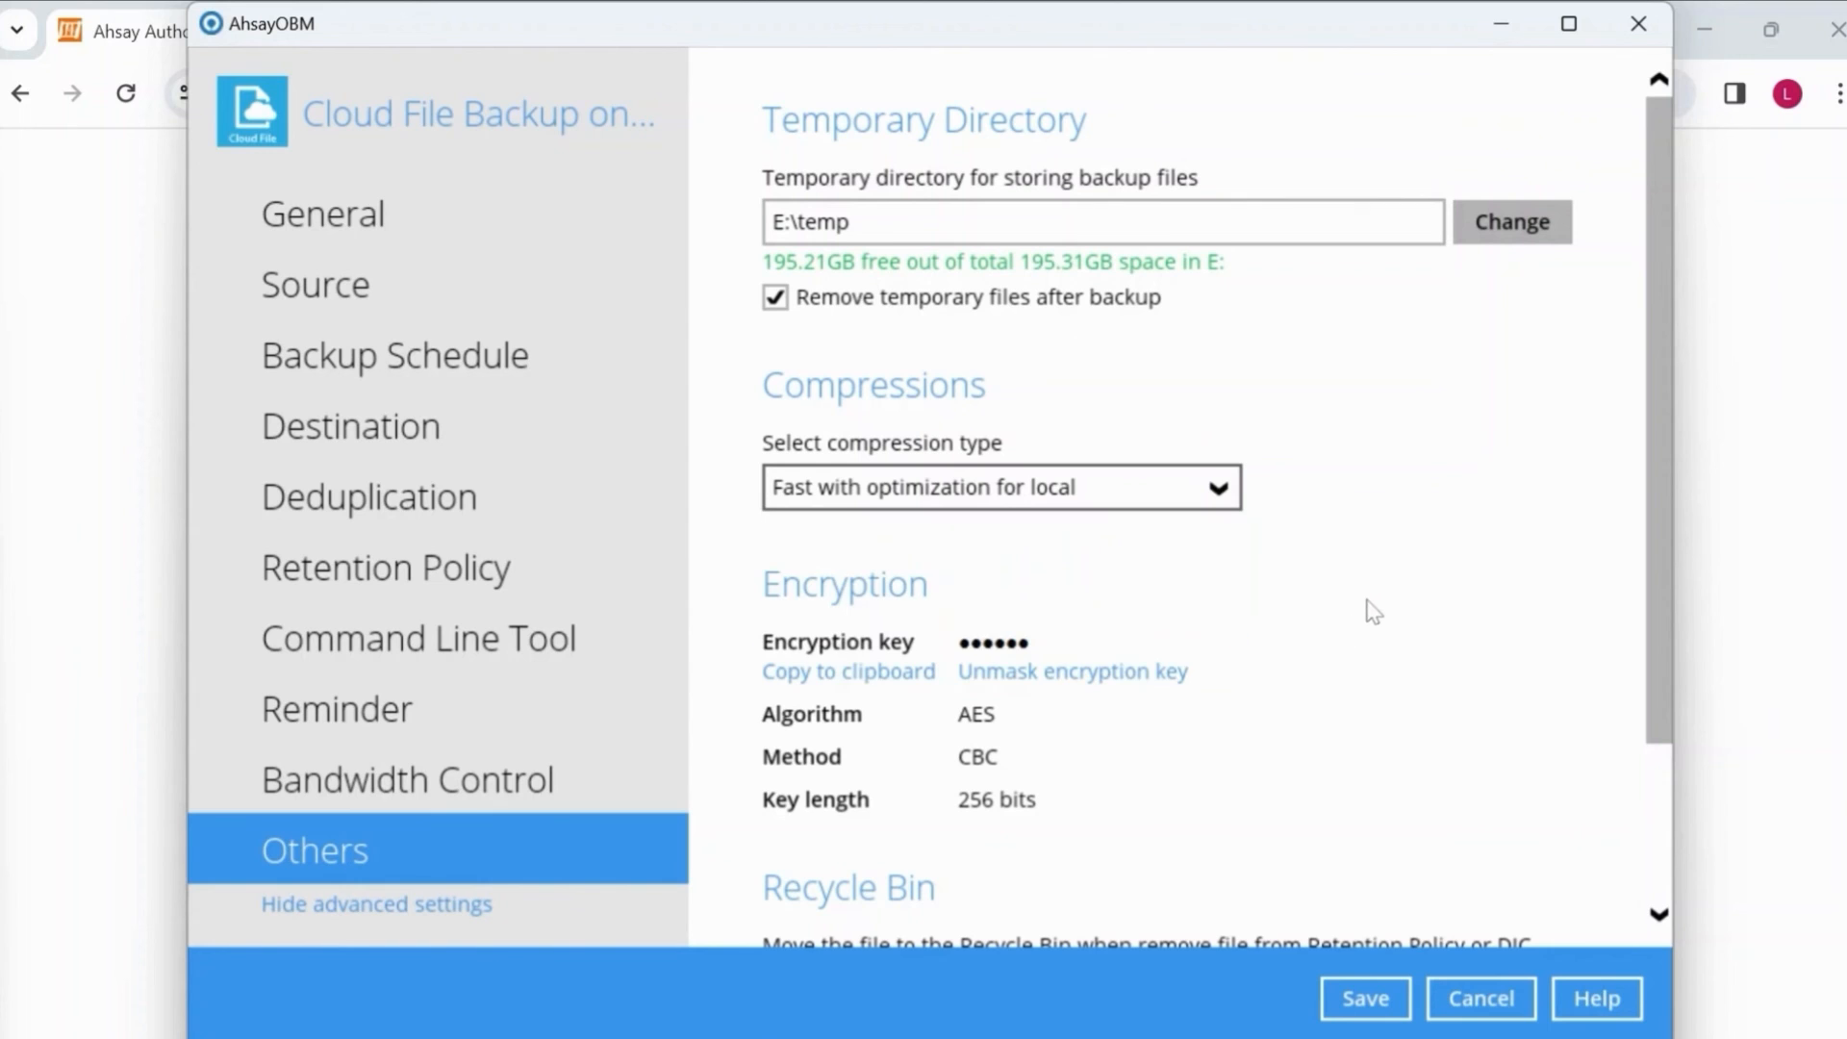
click(1365, 985)
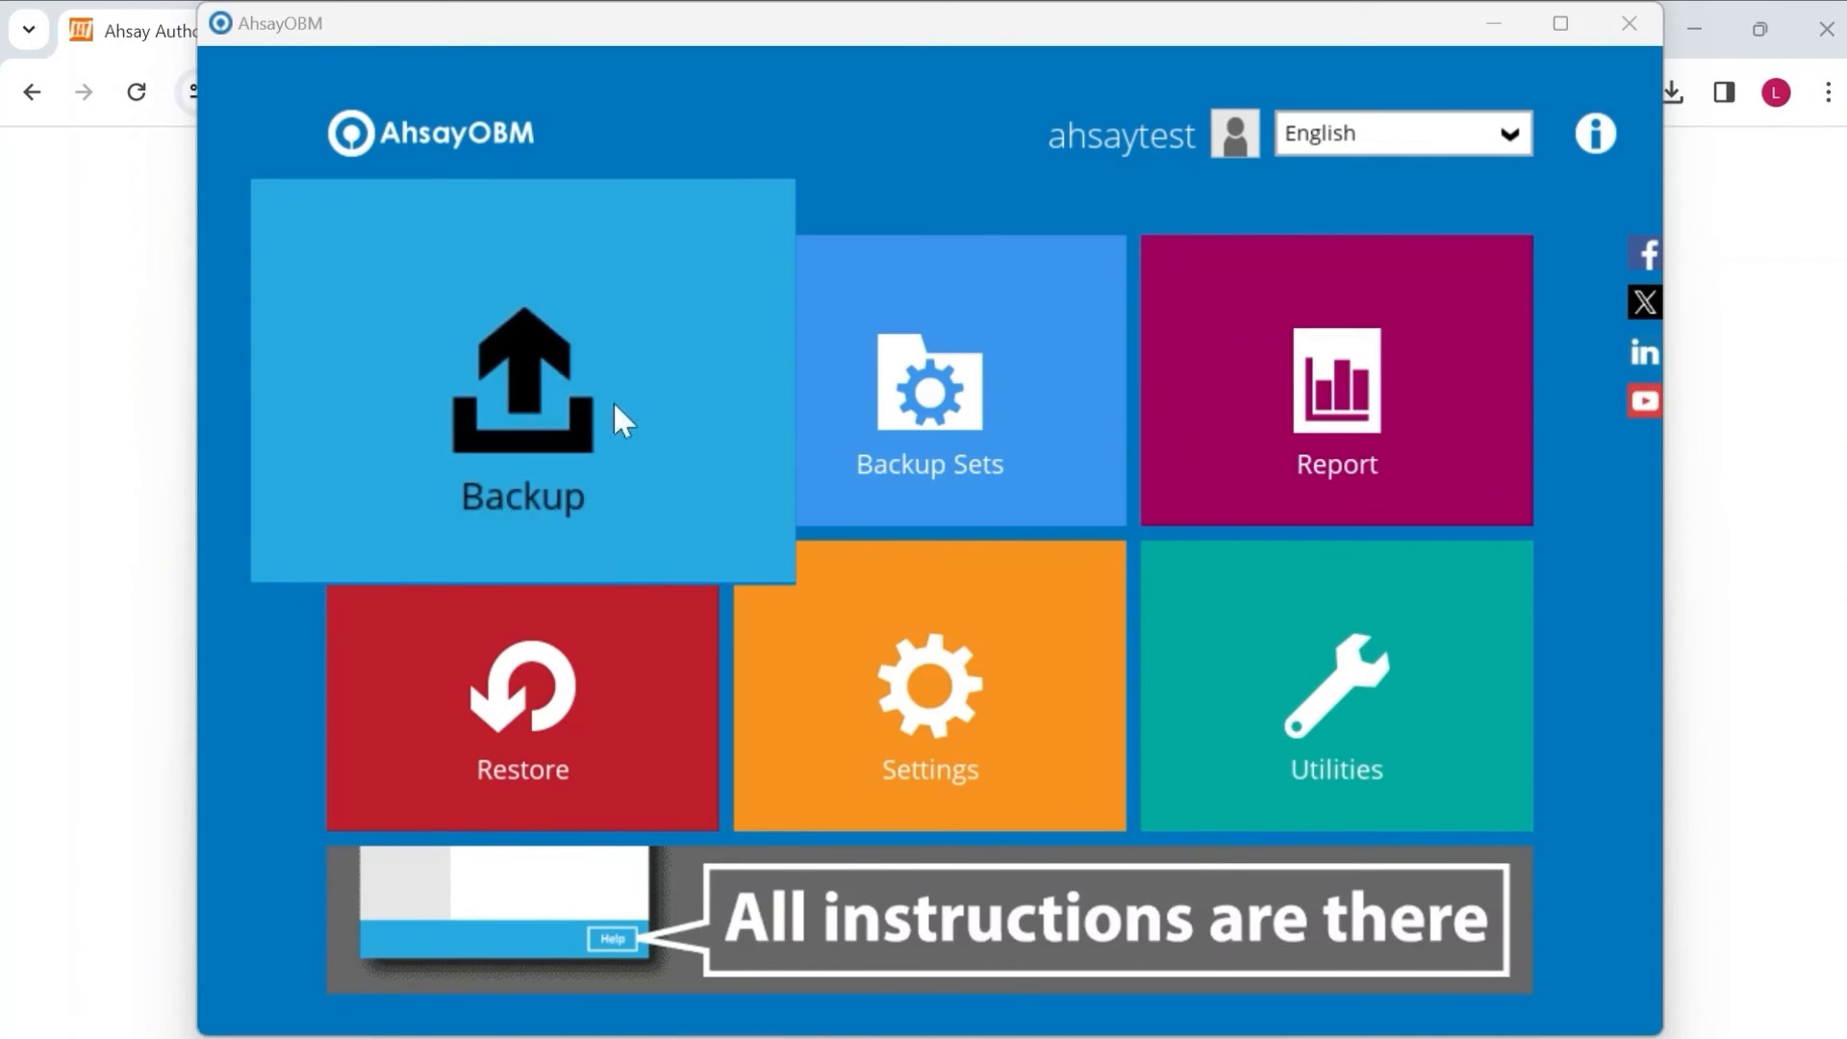
Back up Cloud File Backup on Google Drive with 'Run Retention Policy after backup' unchecked.
click(553, 351)
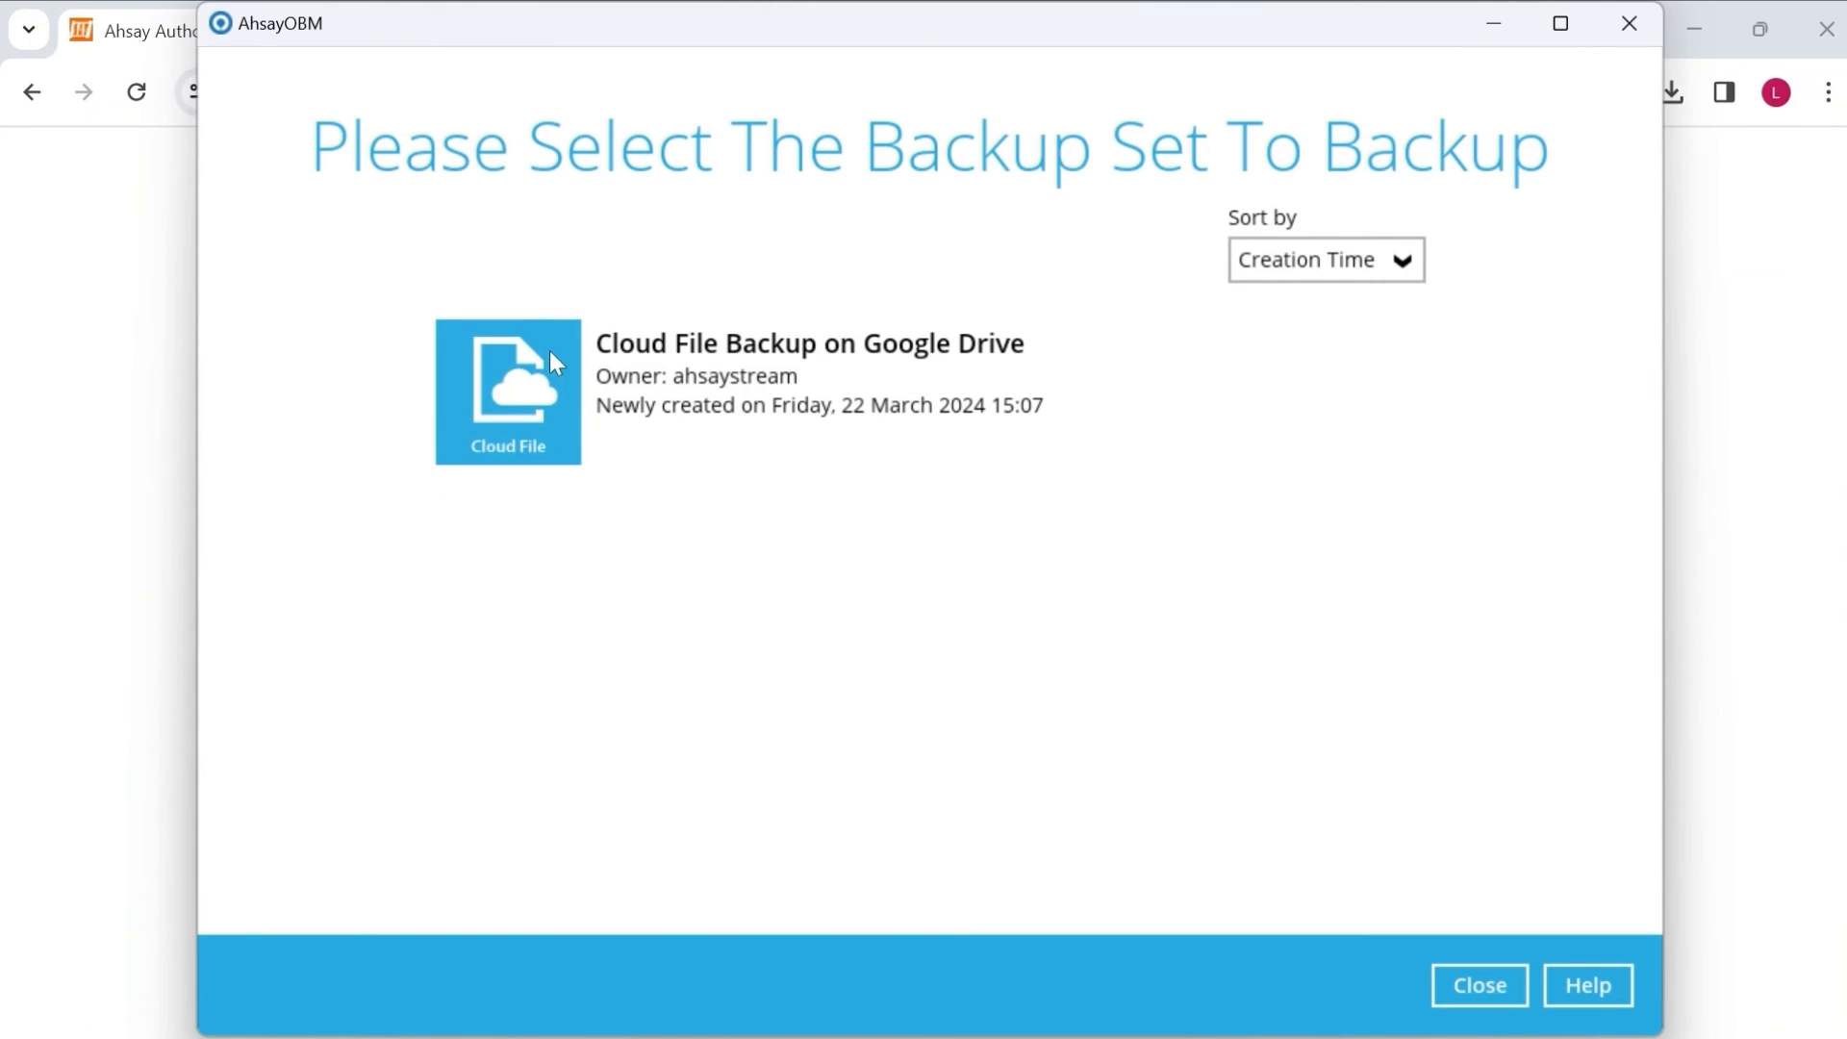
click(775, 369)
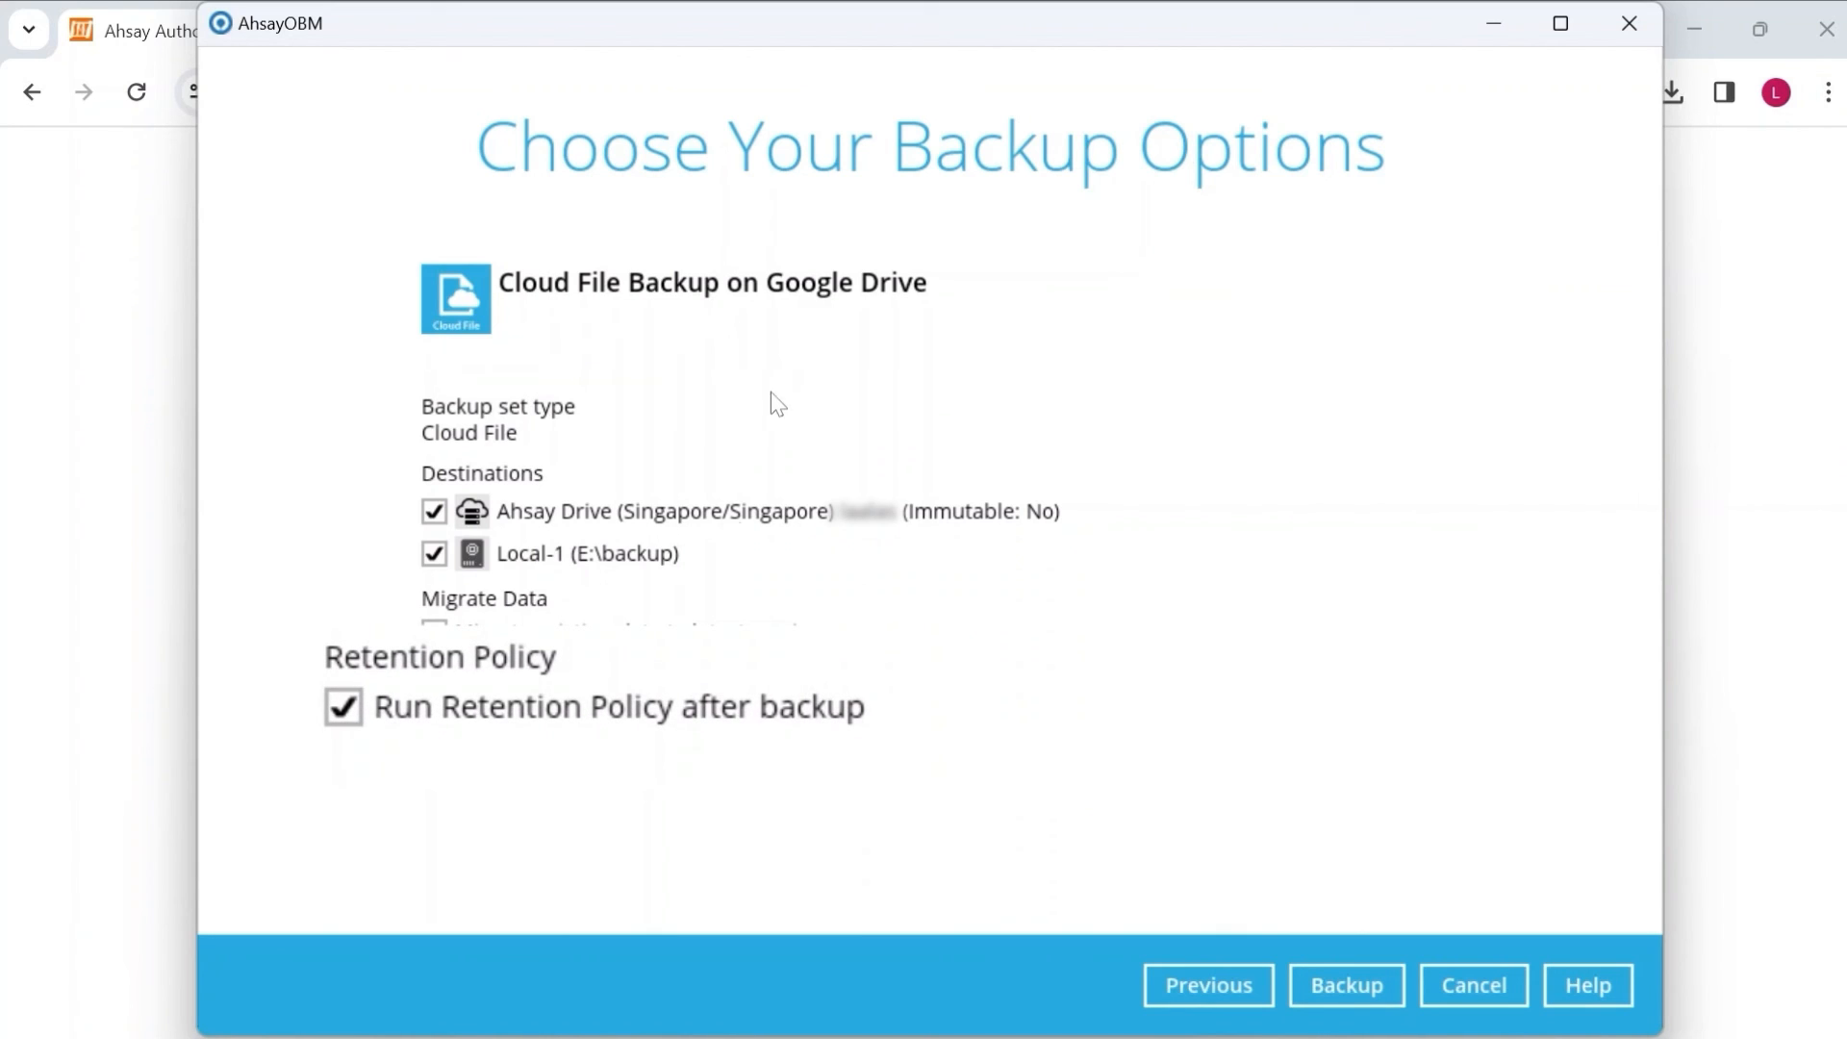
click(443, 709)
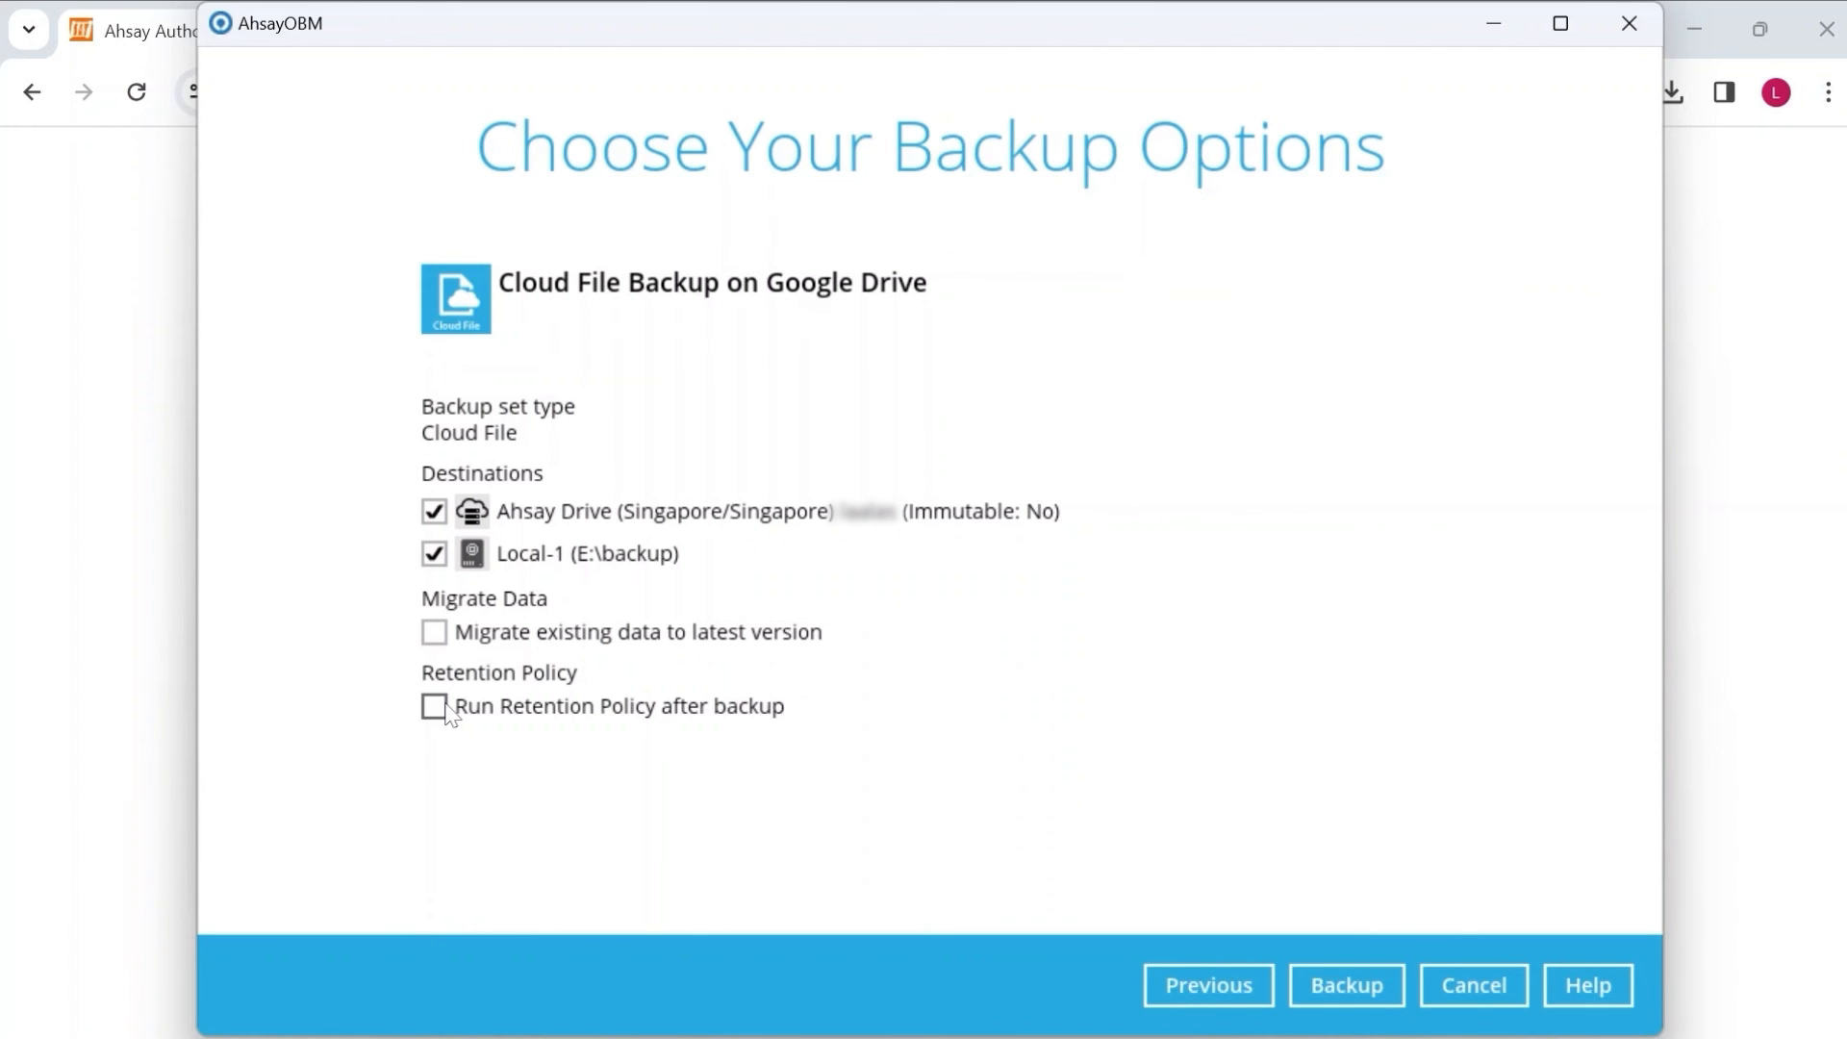
click(1382, 986)
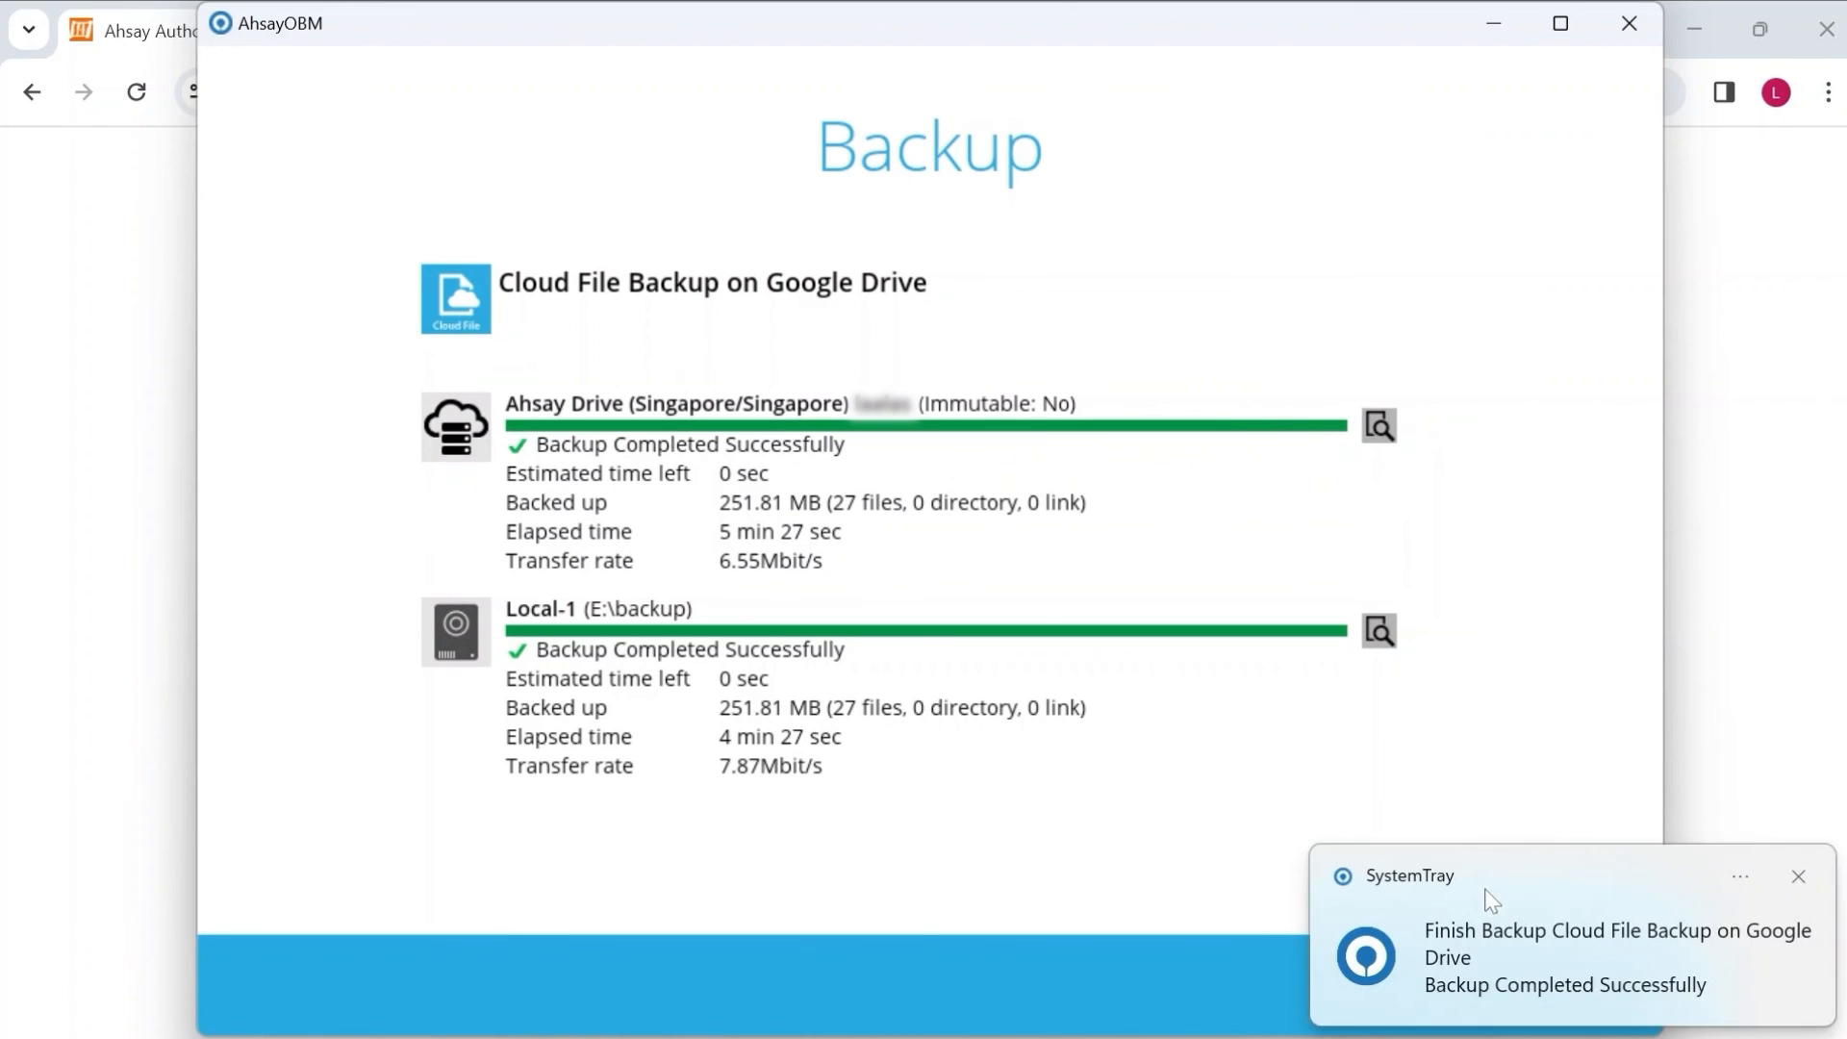
Close the backup-completed notification once both destinations finish successfully.
click(1374, 979)
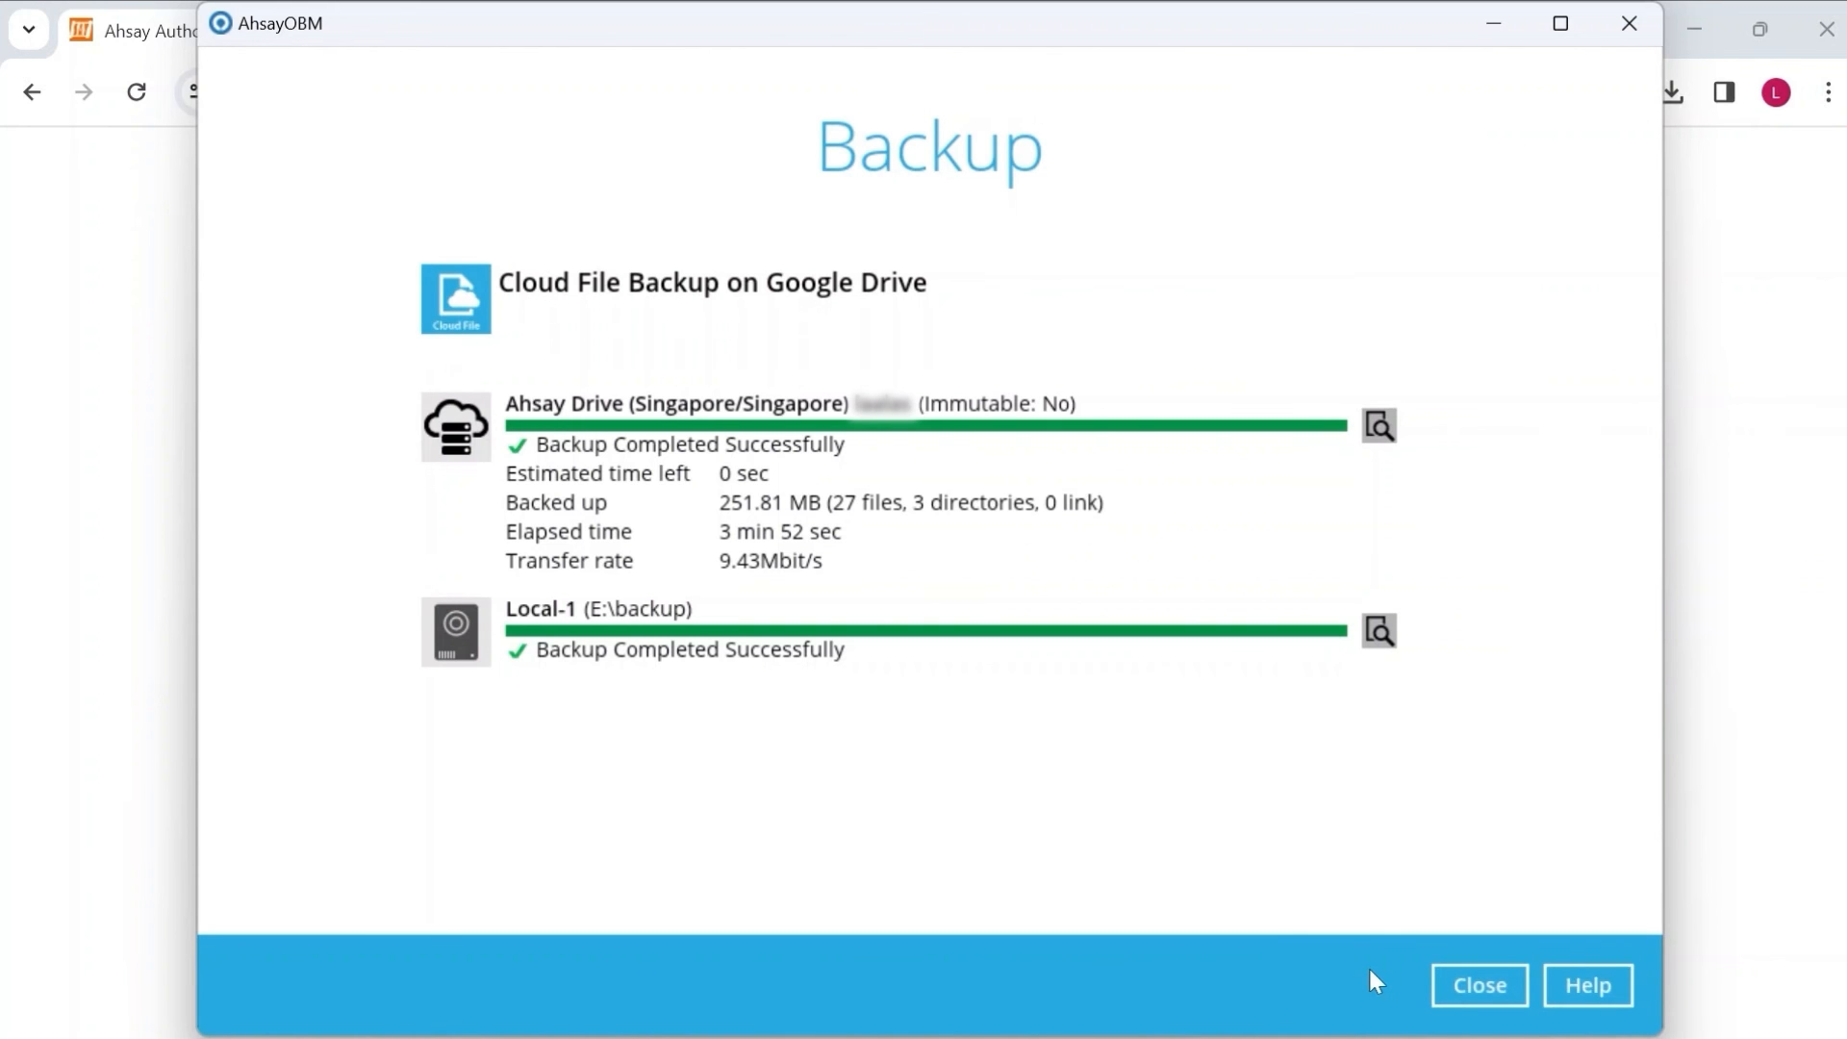